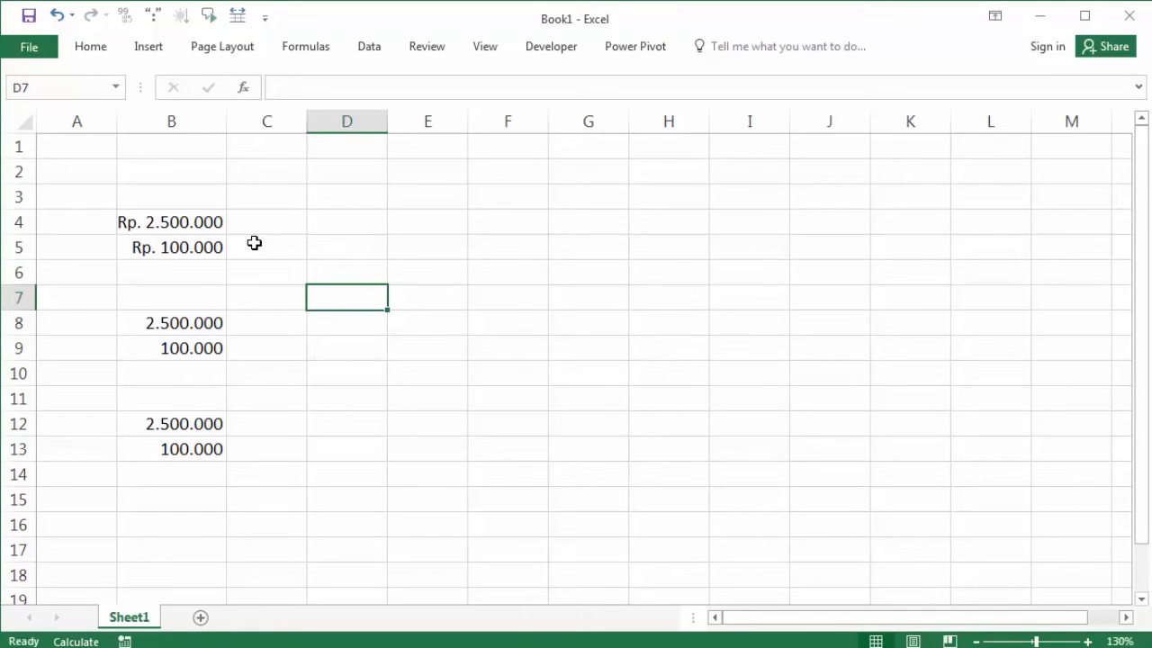
Enter a SUM formula in B6 that totals the rupiah amounts in B4:B5
scroll(255, 243, "up", 1)
scroll(255, 243, "down", 1)
left_click(197, 212)
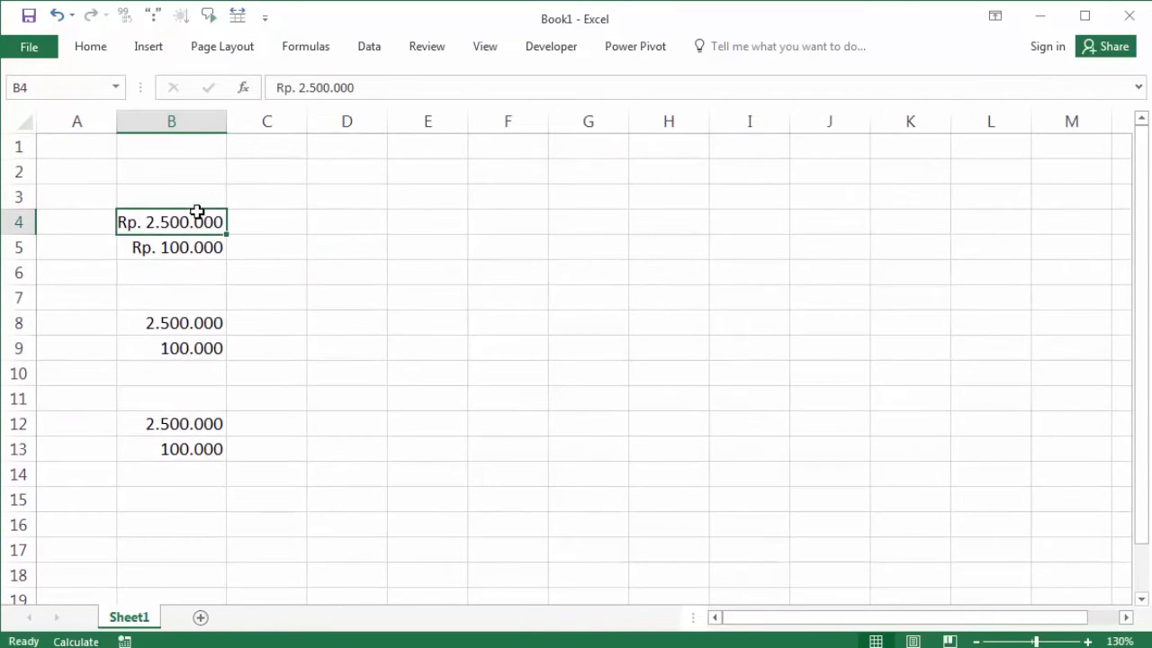
left_click(203, 250)
left_click(203, 272)
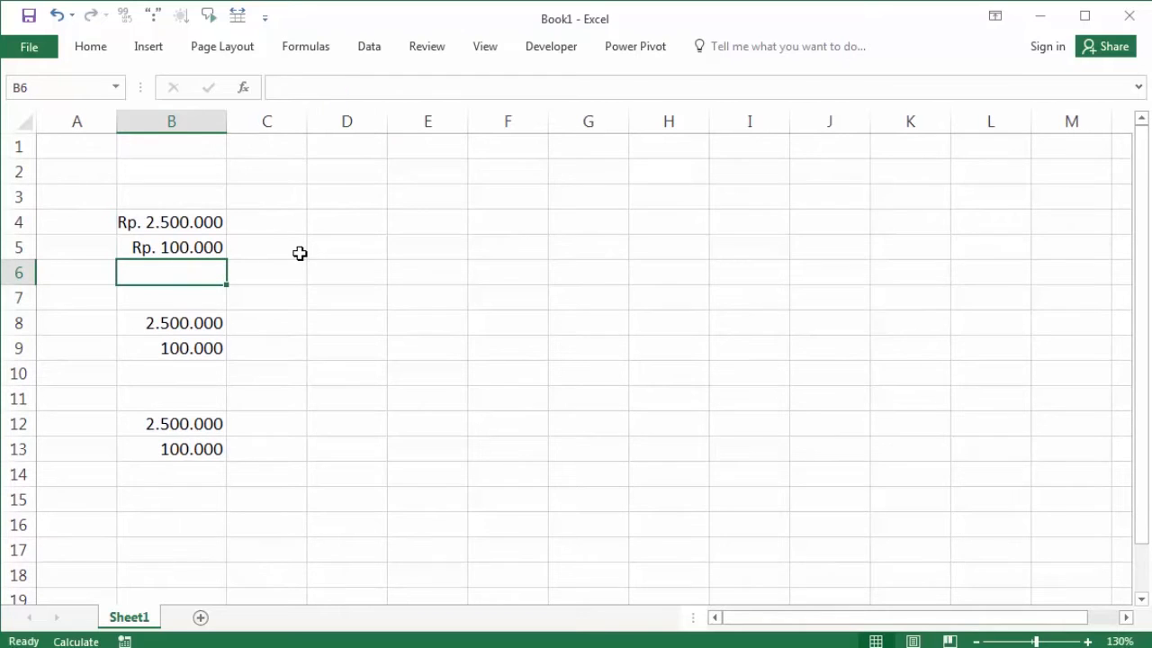
type("=SUM(")
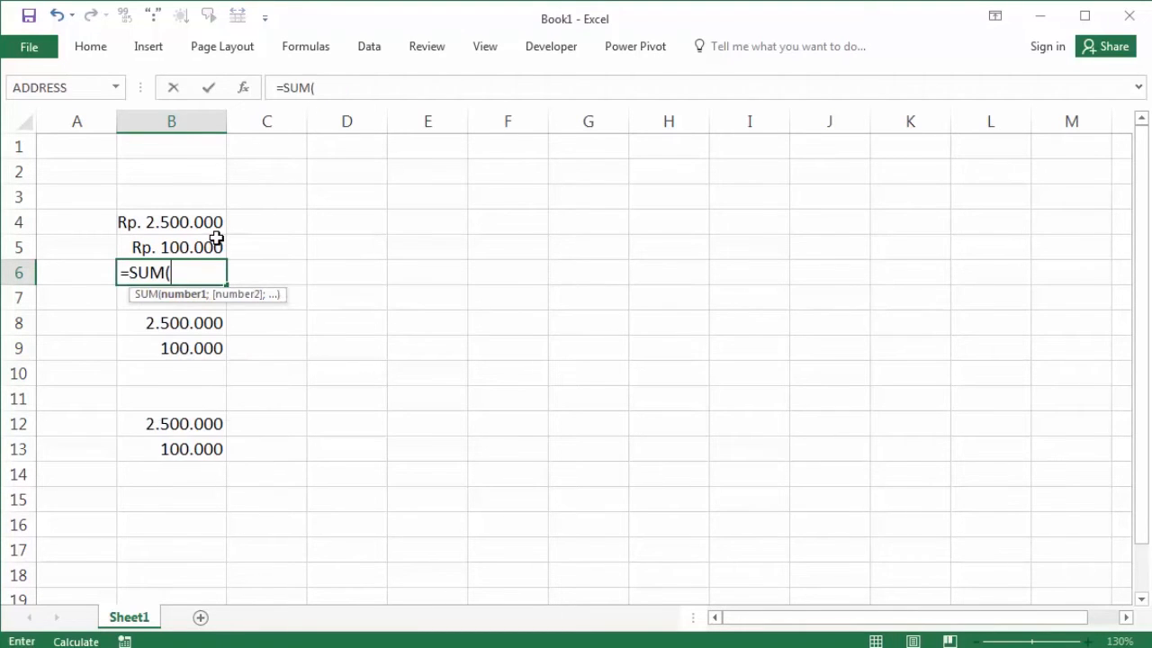
left_click(216, 238)
left_click_drag(216, 239, 216, 231)
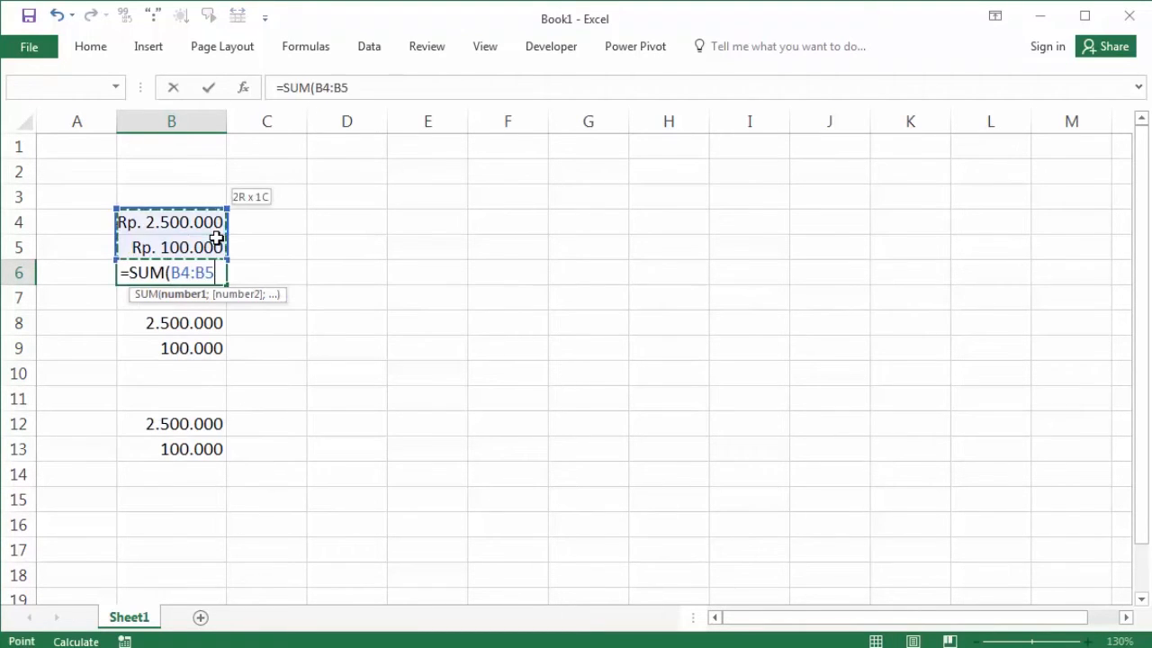
key("Return")
key("Up")
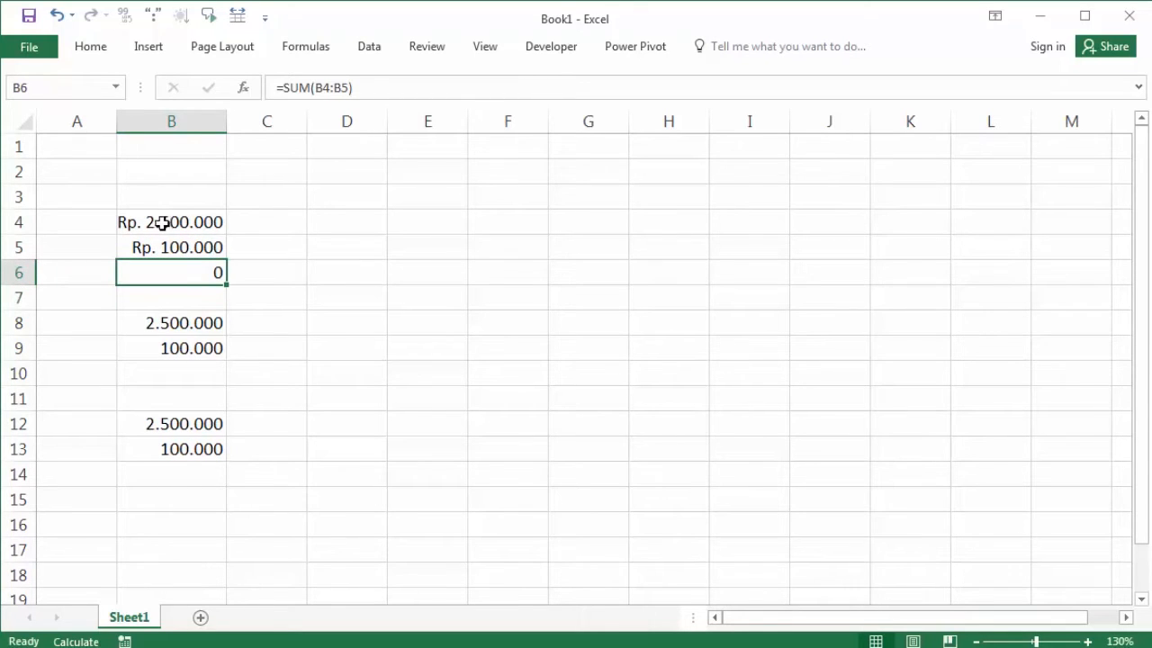
Examine the SUM formula in B6 and the contents of the cells B4 and B5 that it refers to
double_click(209, 273)
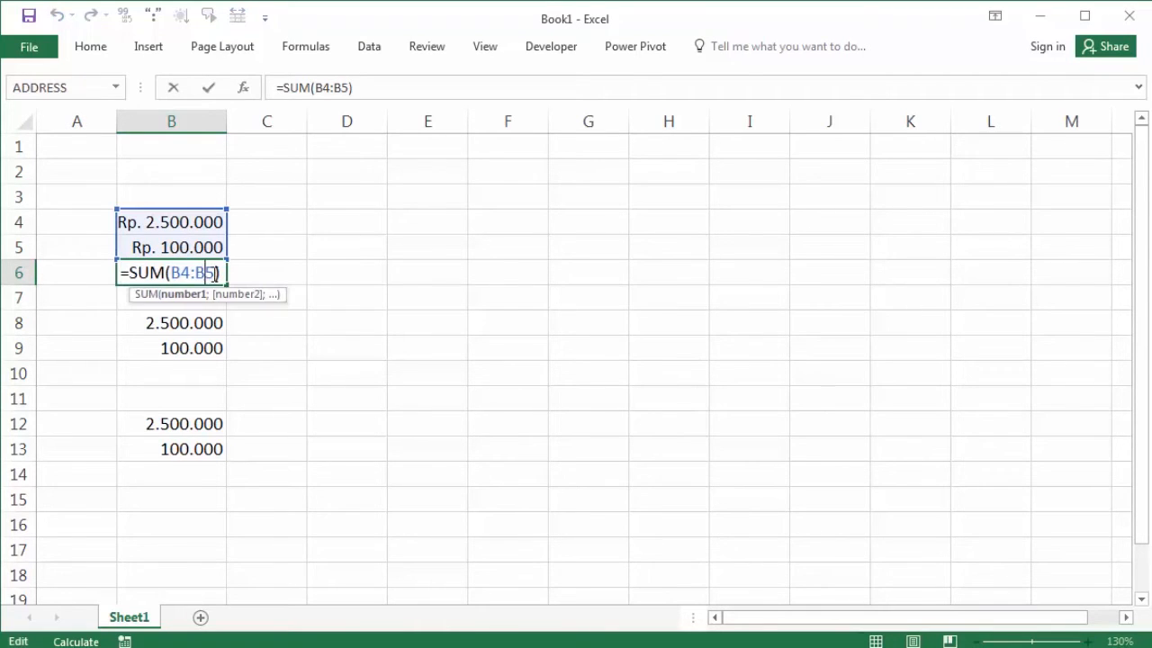
key("Return")
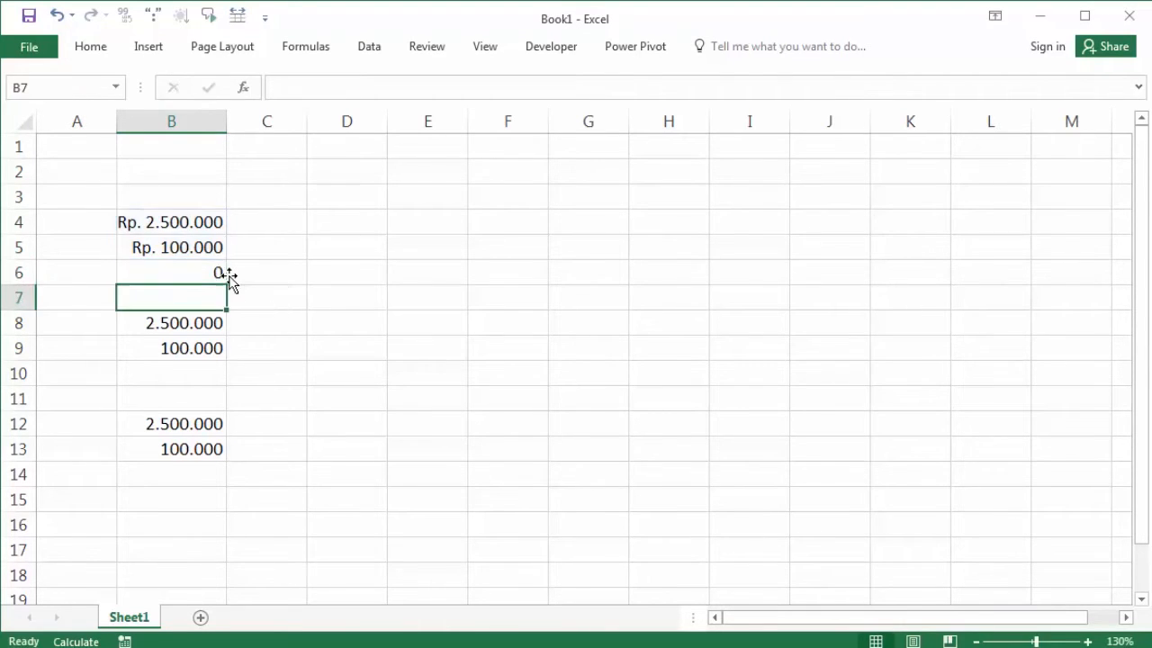
left_click(220, 275)
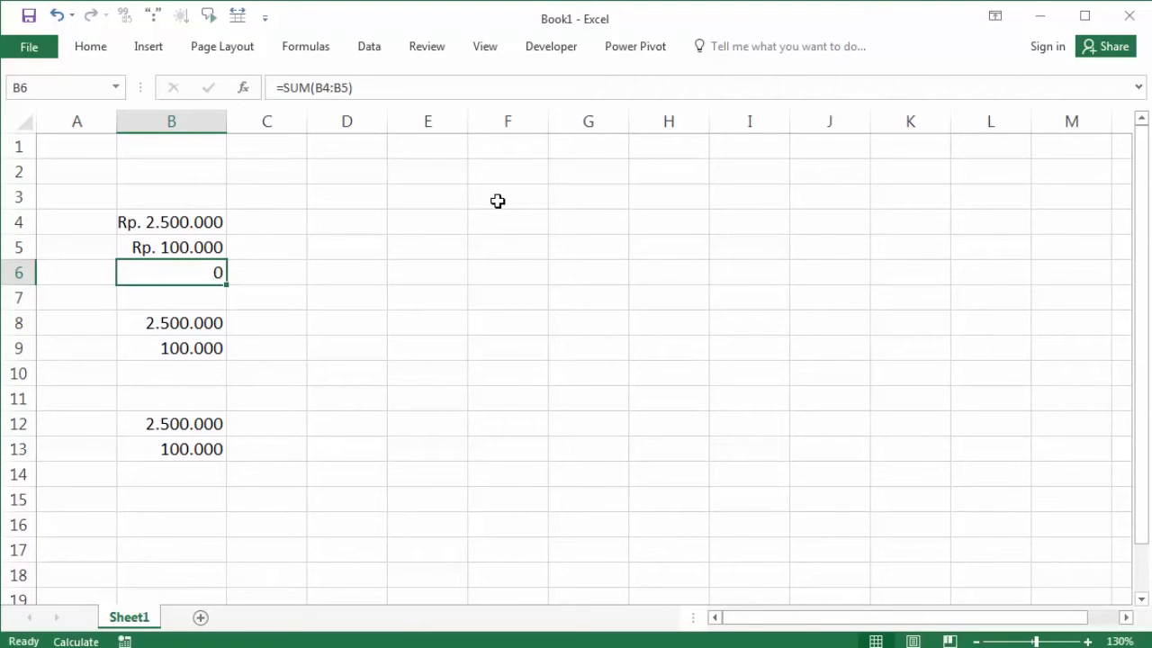
left_click(291, 224)
left_click(177, 221)
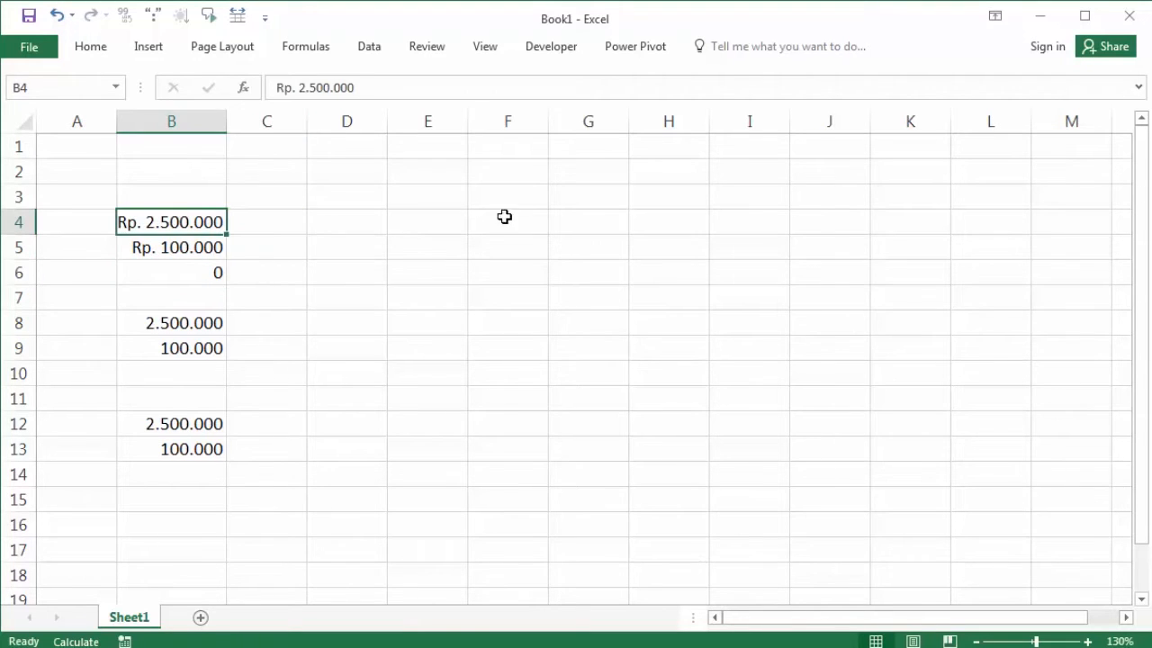
left_click(383, 222)
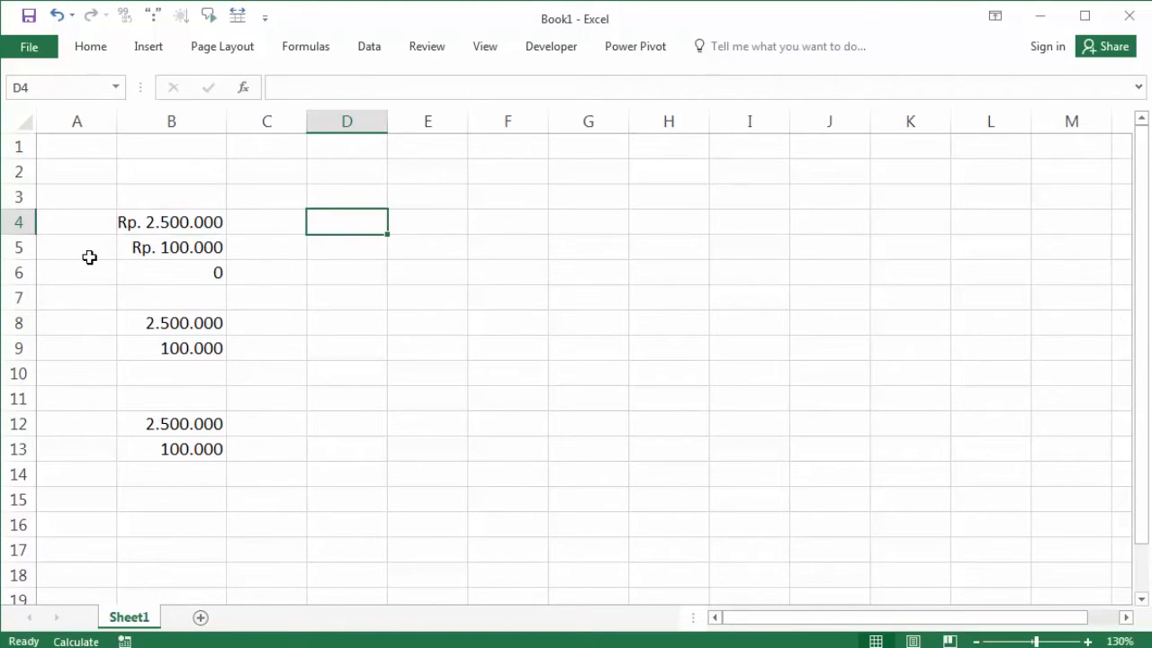
left_click(169, 221)
left_click(167, 240)
left_click(171, 224)
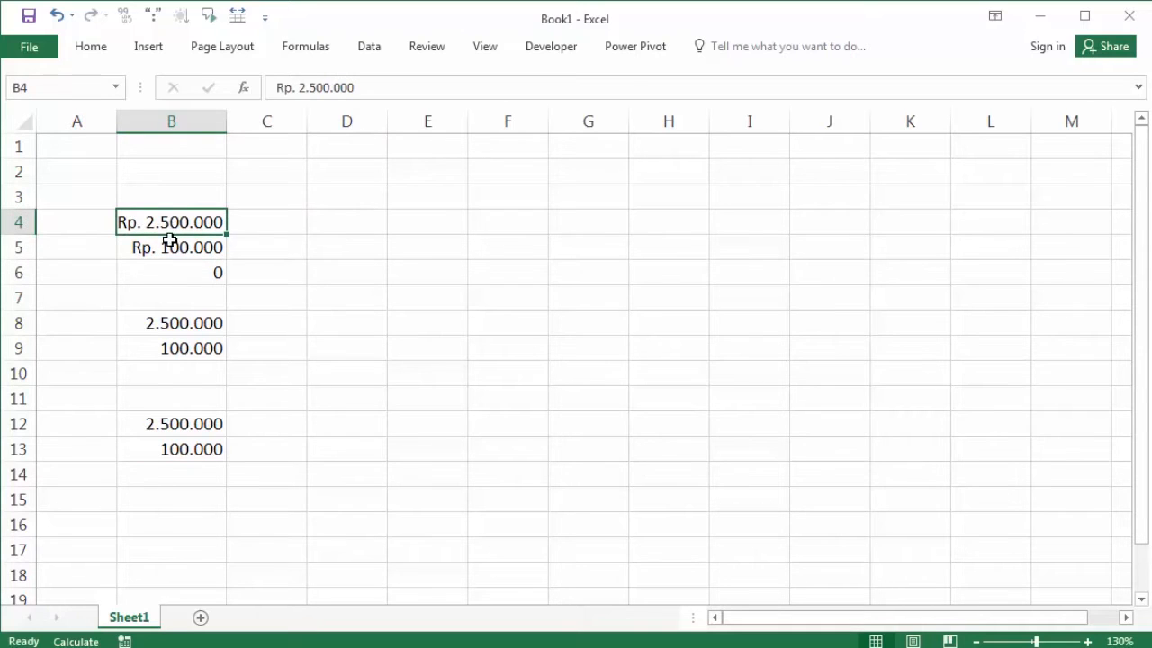
left_click(169, 244)
left_click(172, 227)
Enter =ISNUMBER(B4) in C4 and fill the formula down to C5
left_click(251, 219)
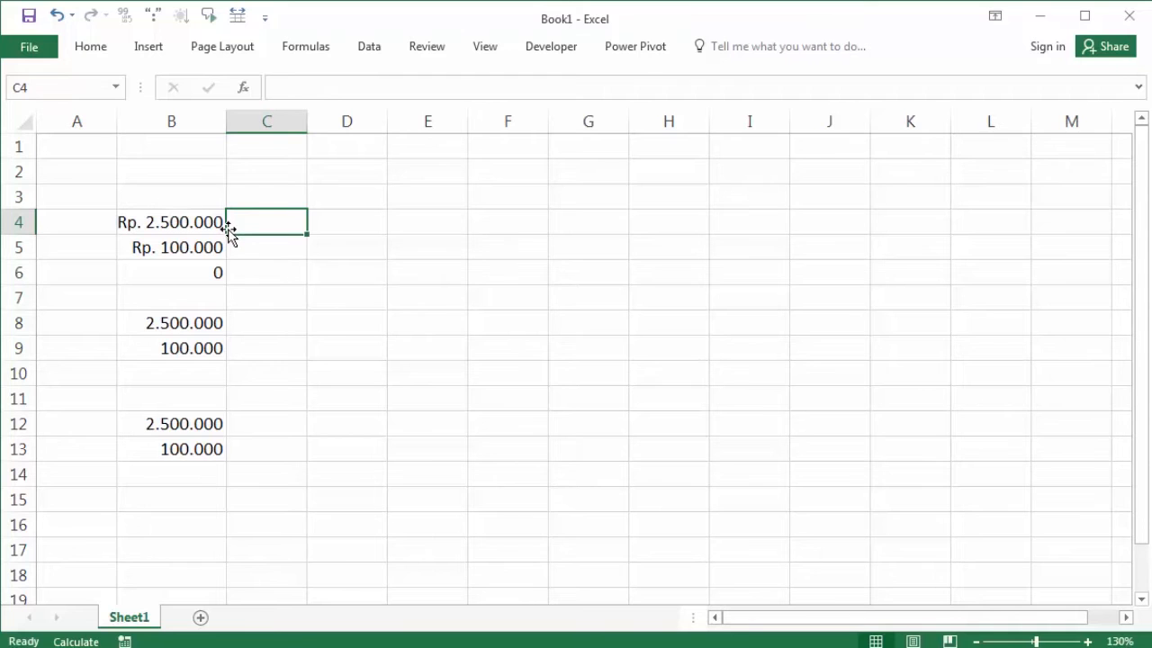
type("=")
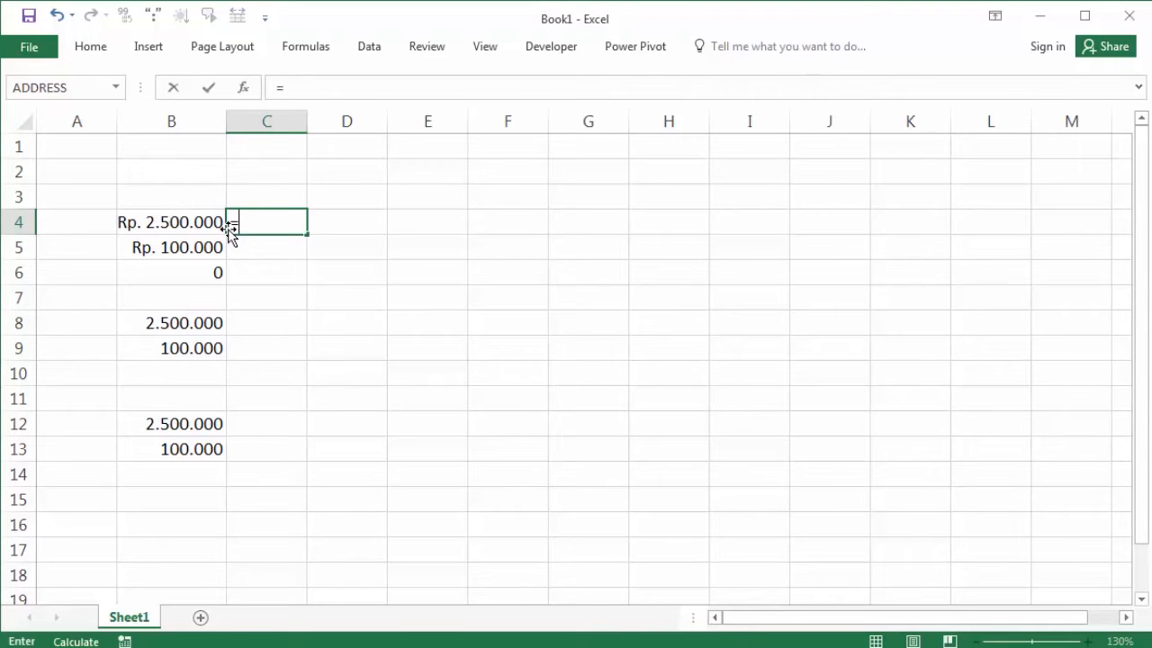
type("isn")
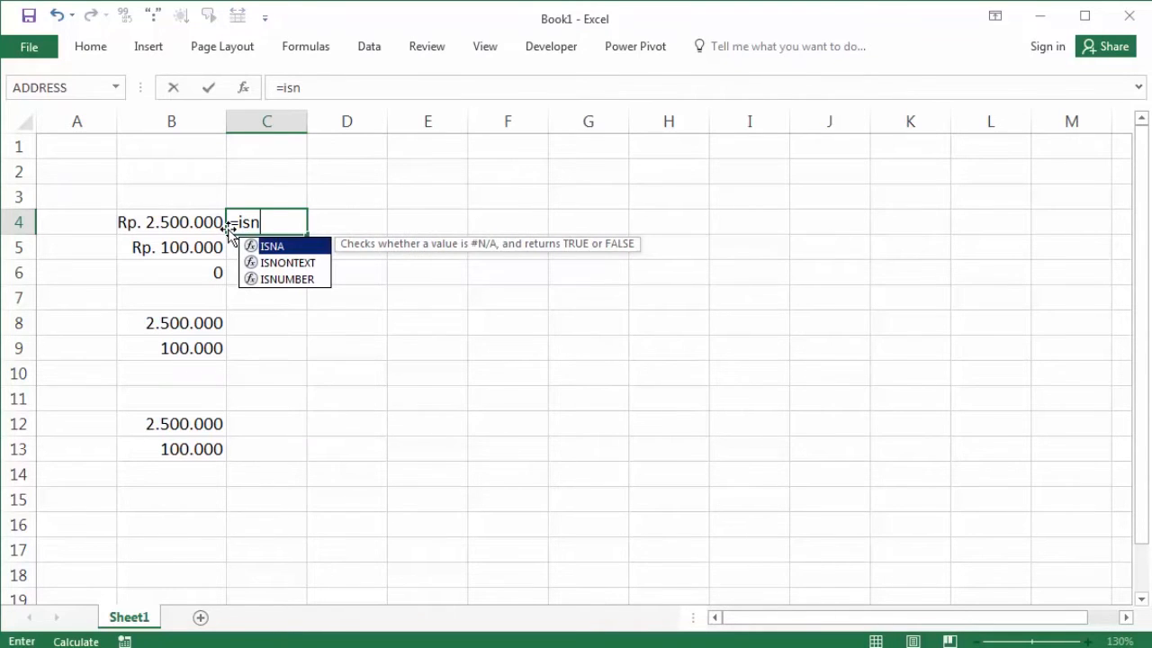
key("Down")
key("Down")
key("Tab")
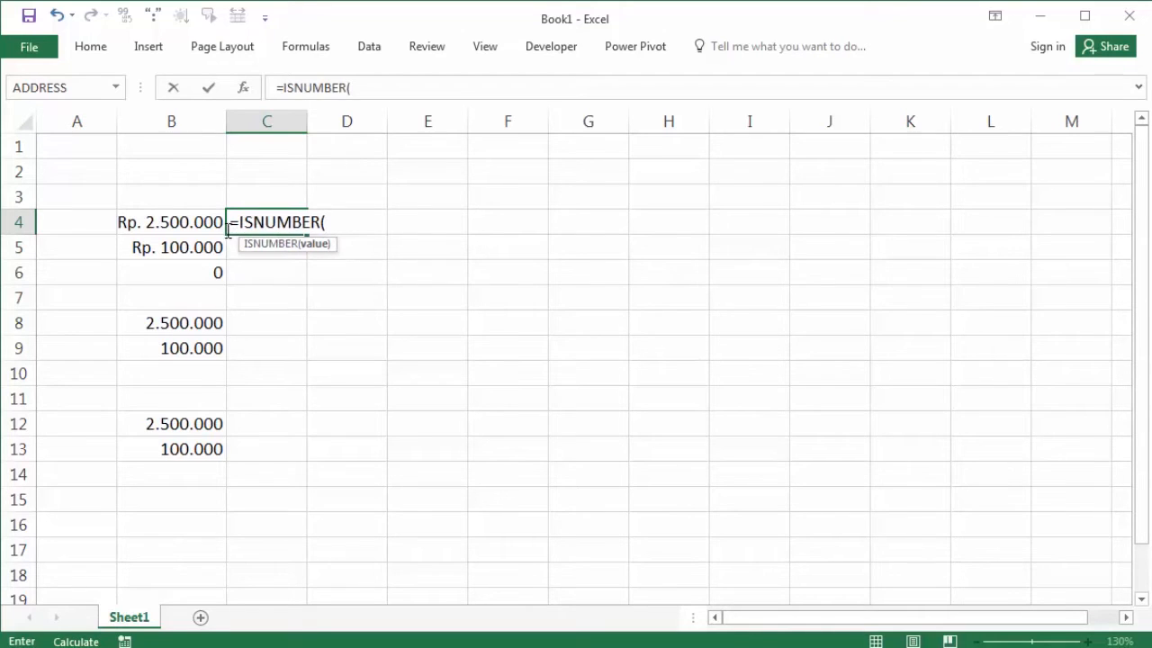
left_click(182, 224)
key("Return")
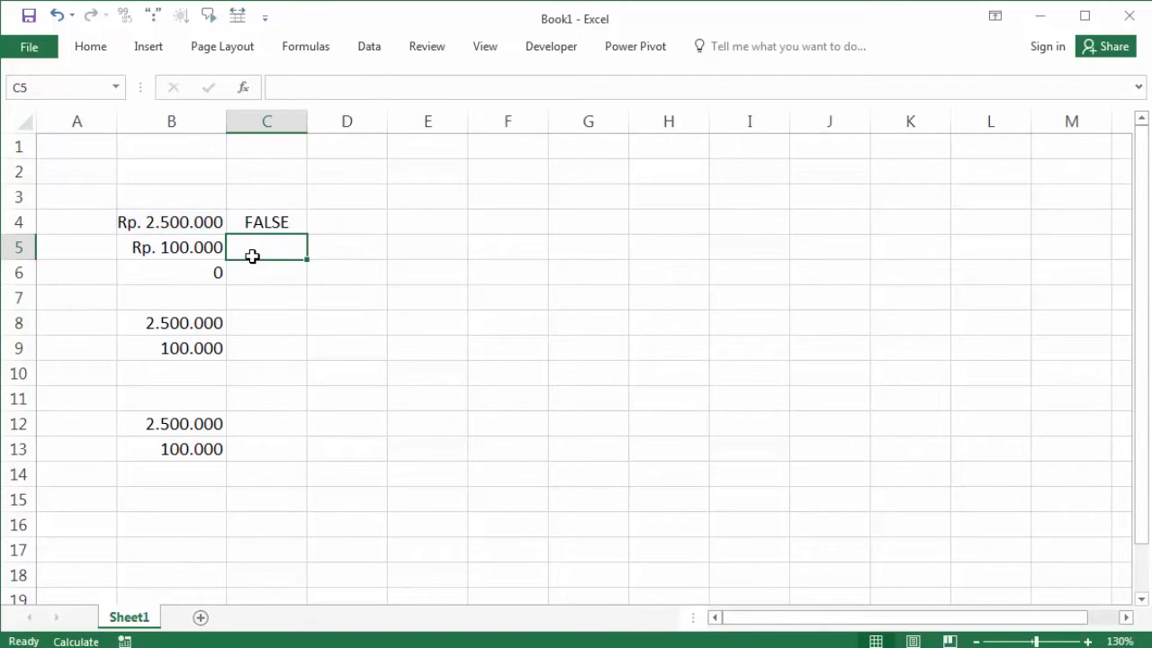
left_click(287, 224)
left_click_drag(307, 235, 307, 255)
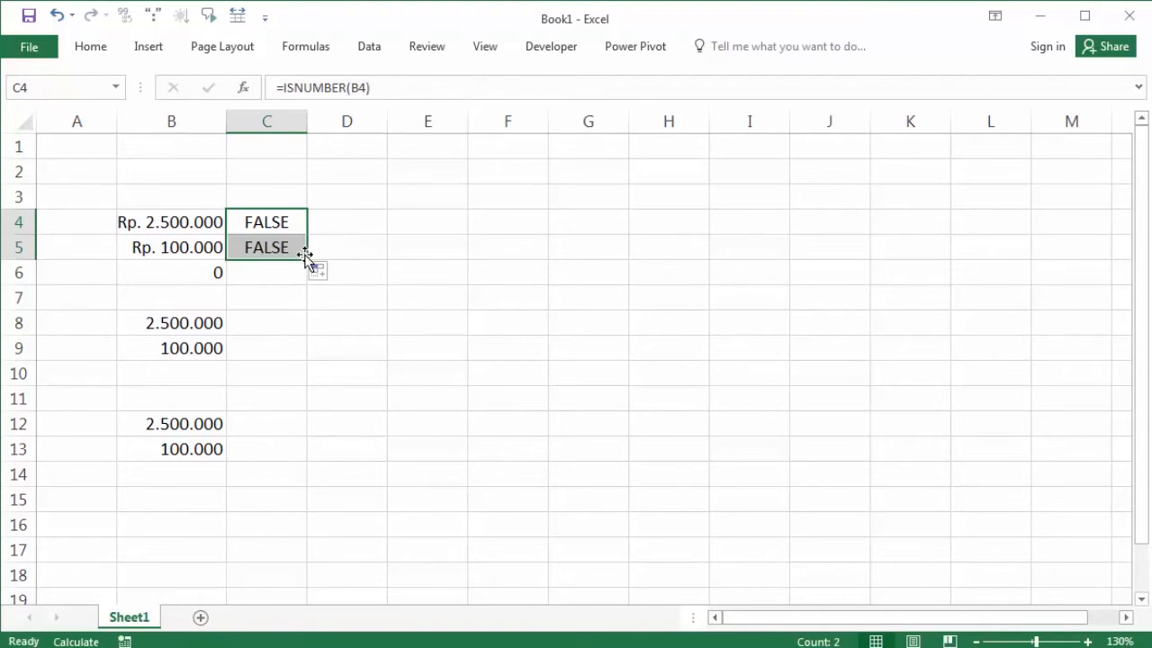
left_click(170, 230)
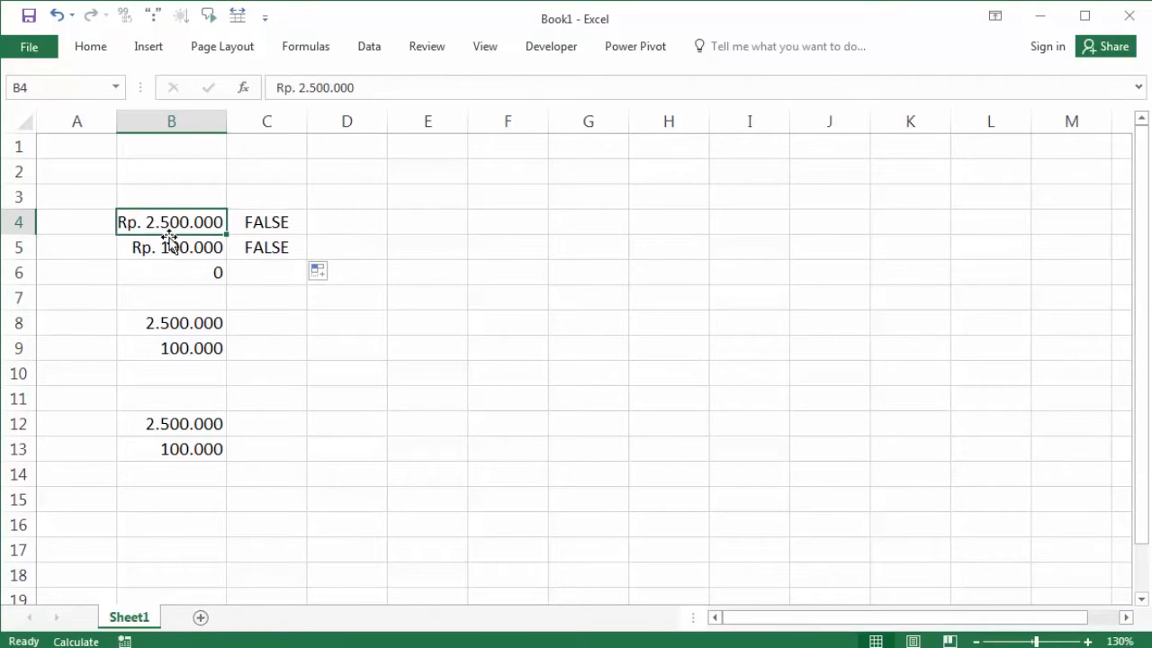
left_click(172, 253)
left_click(177, 271)
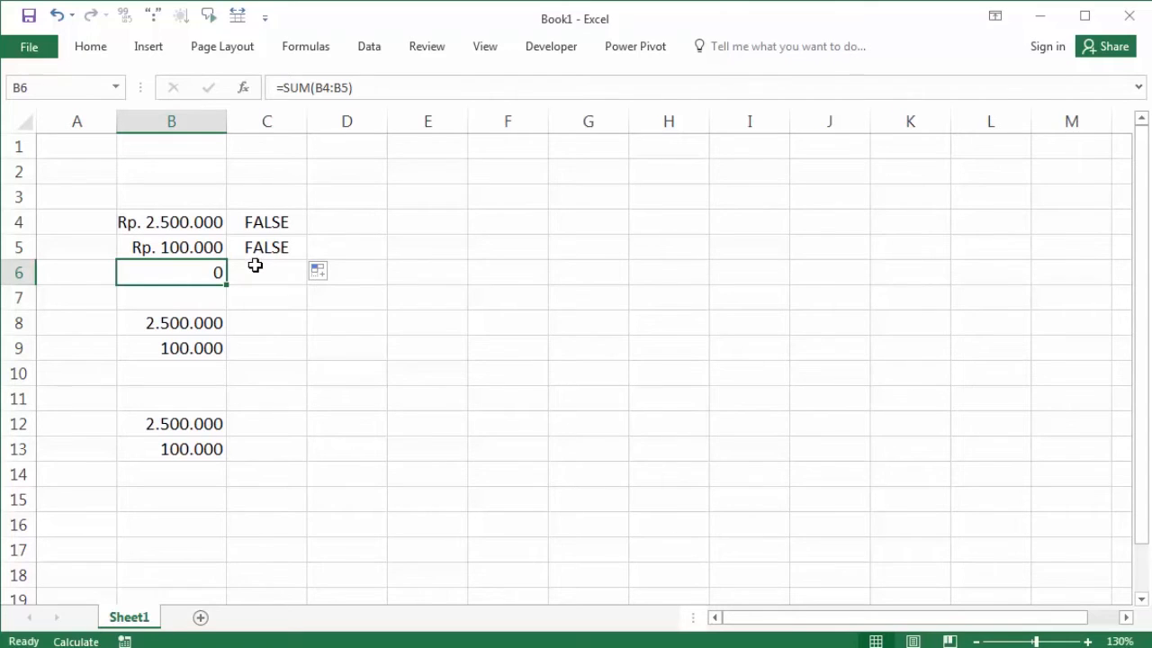
left_click(177, 225)
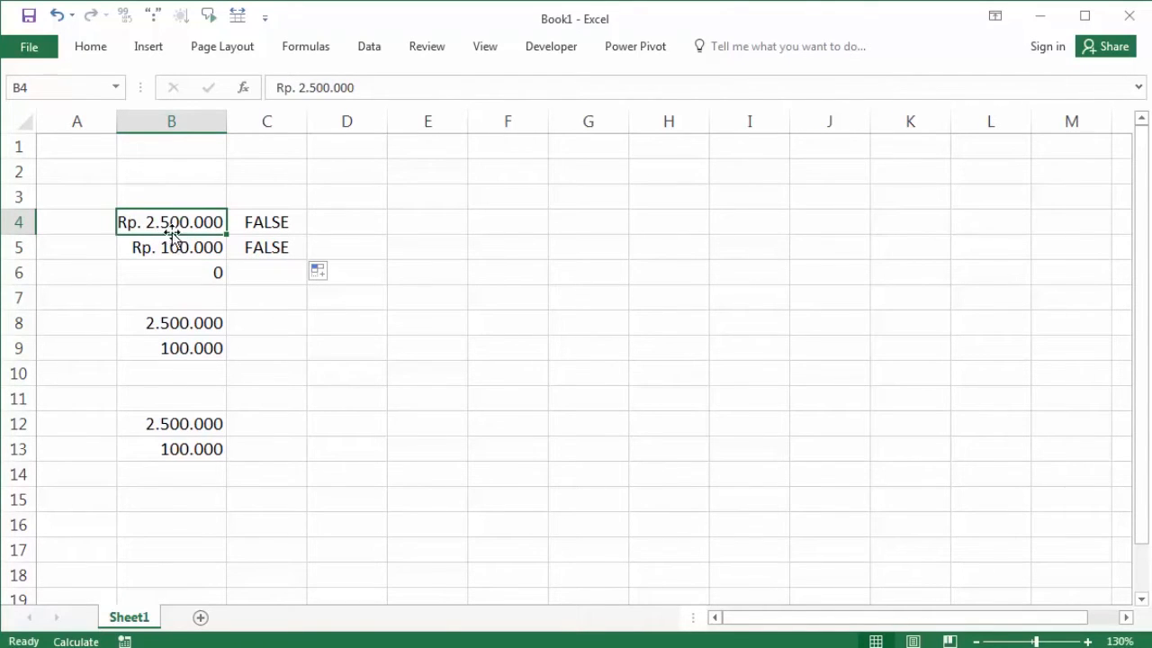
left_click(183, 247)
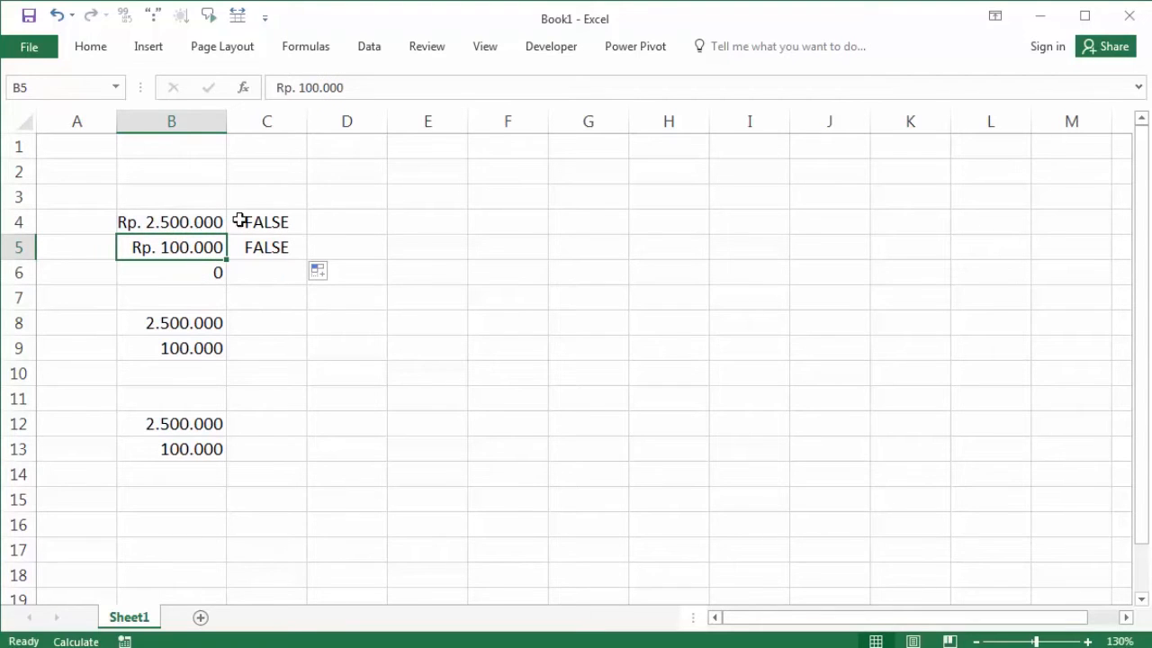
left_click(370, 224)
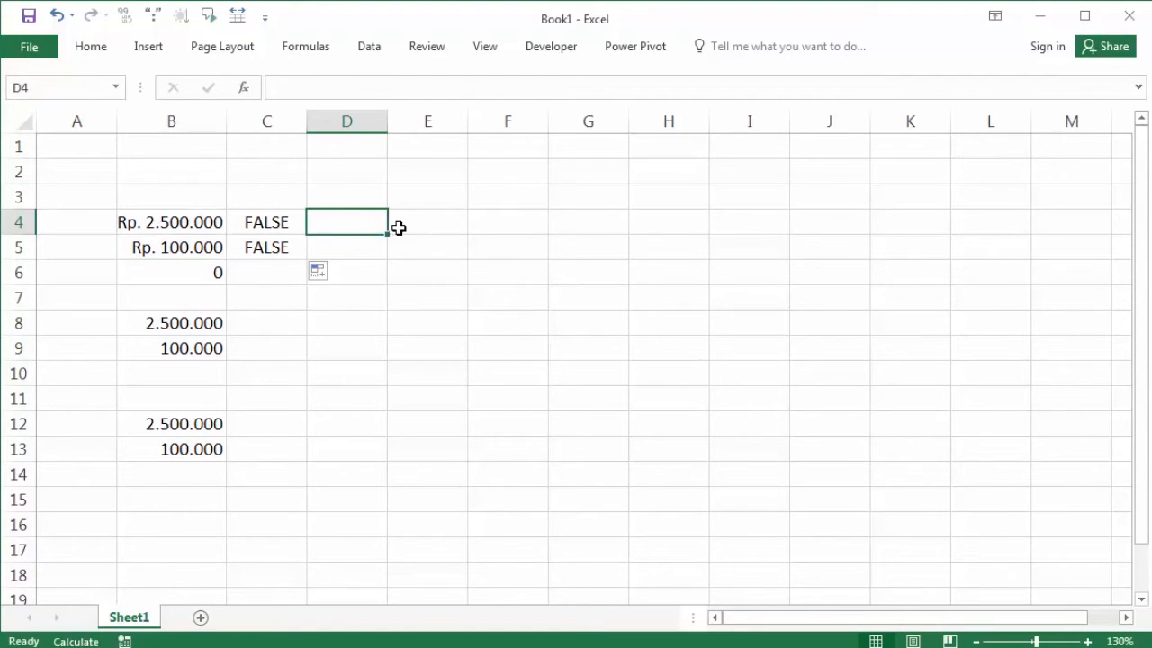
Enter the plain numbers 2500000 in E4 and 100000 in E5
left_click(398, 226)
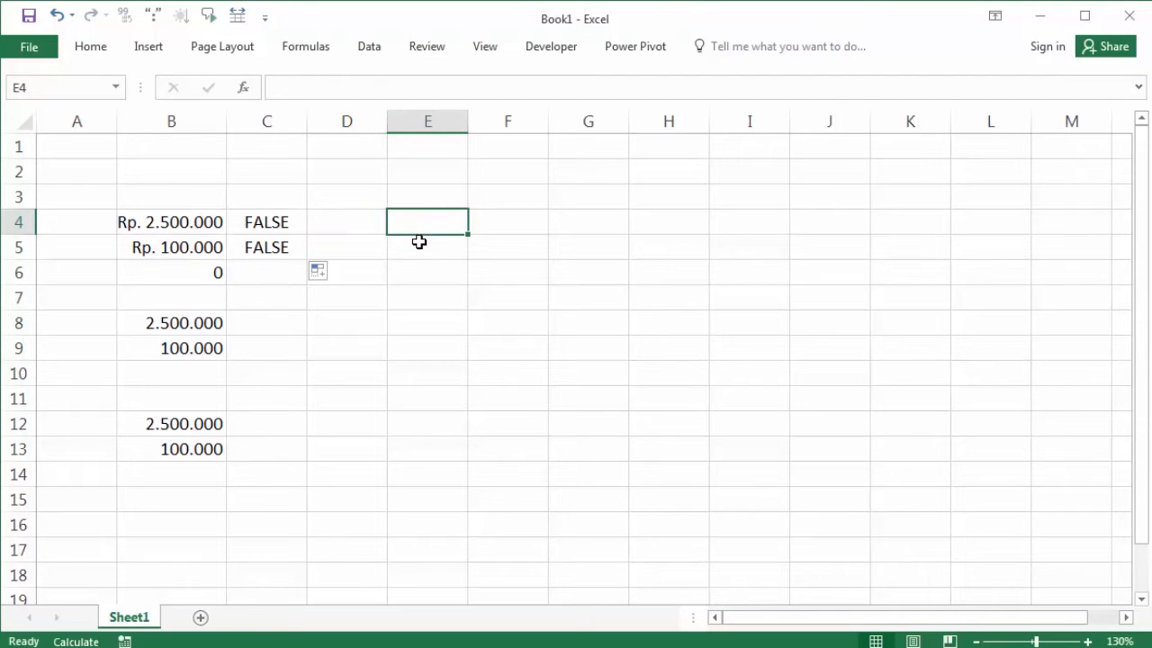
type("2500000")
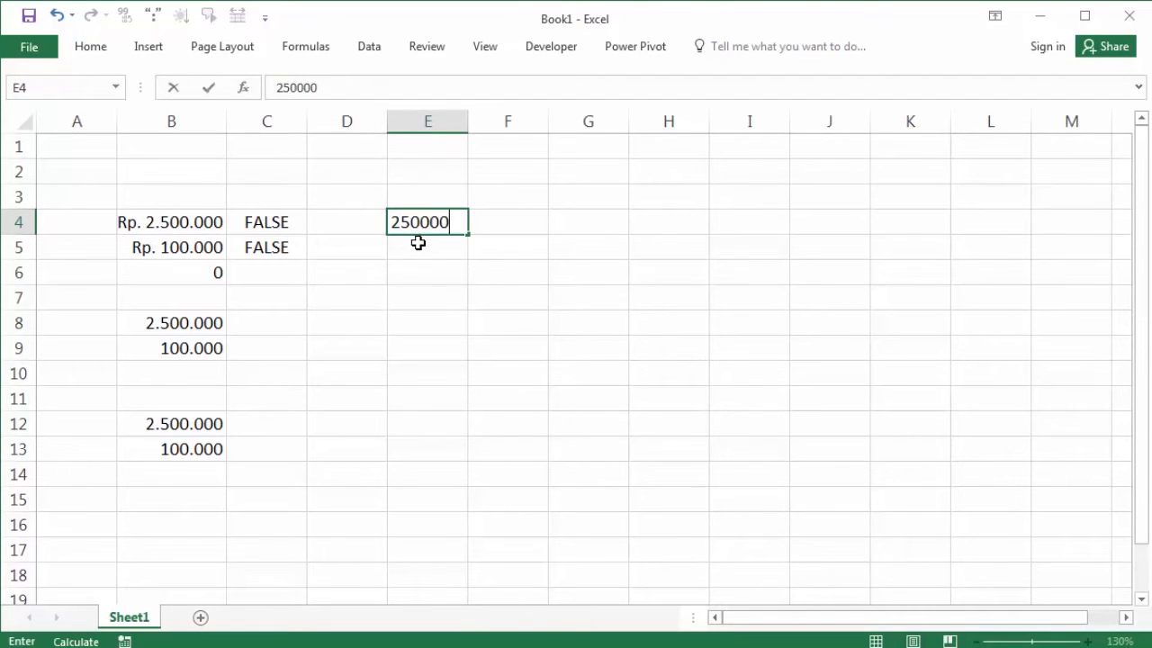
key("Return")
type("1")
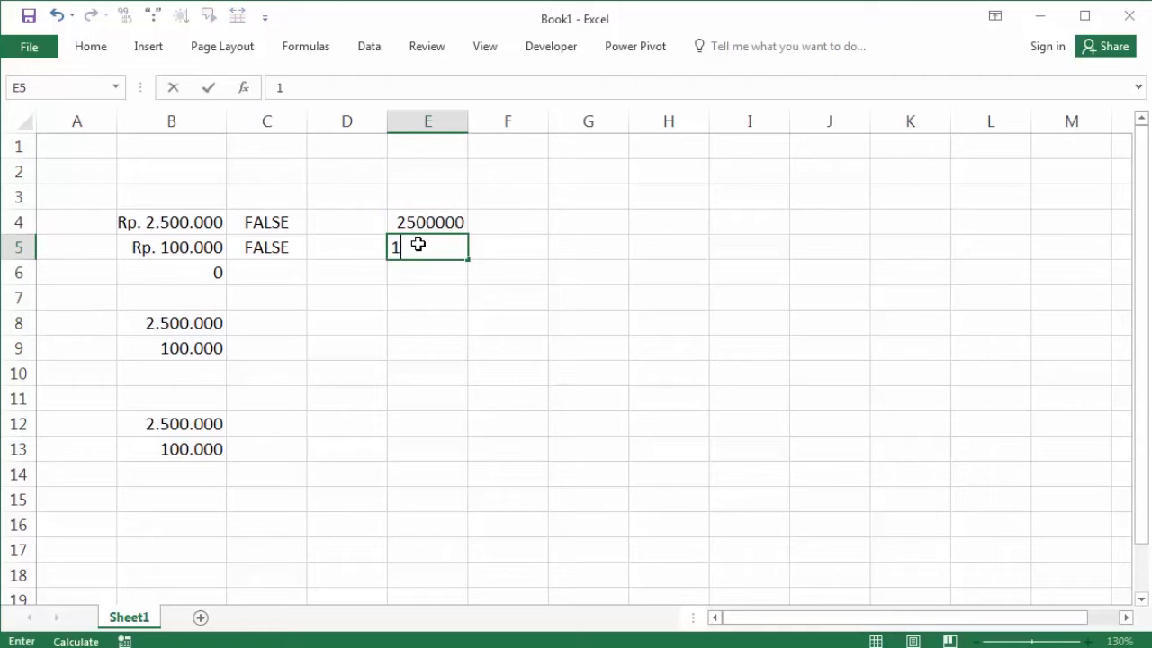
type("00000")
key("Return")
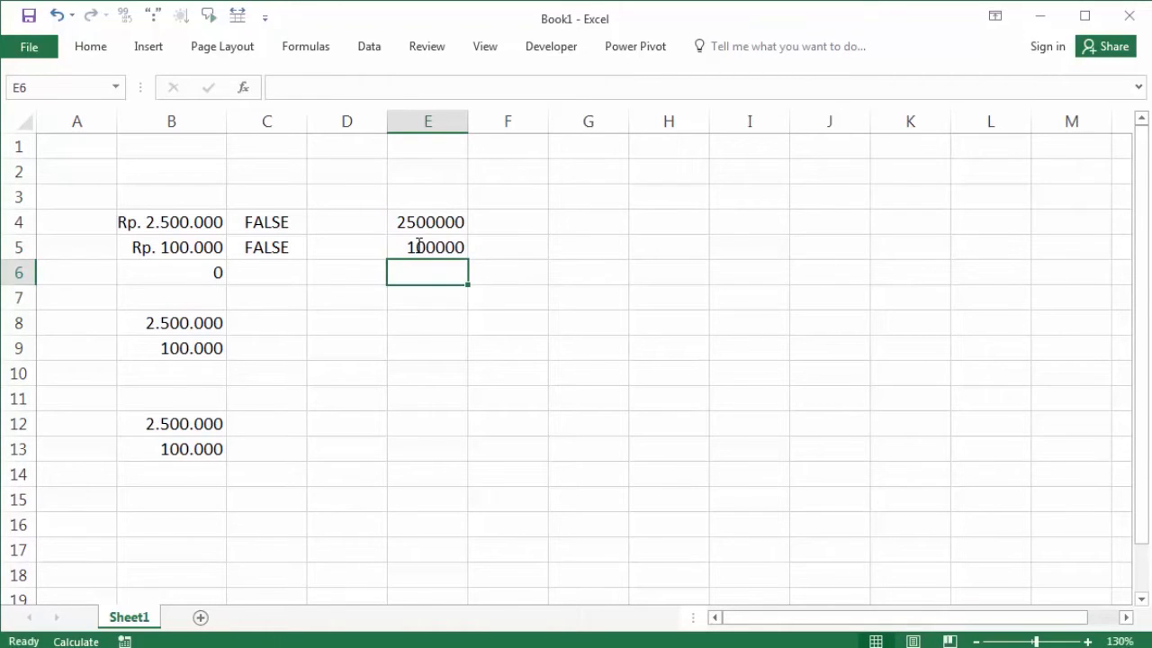
left_click(586, 288)
left_click_drag(413, 220, 414, 238)
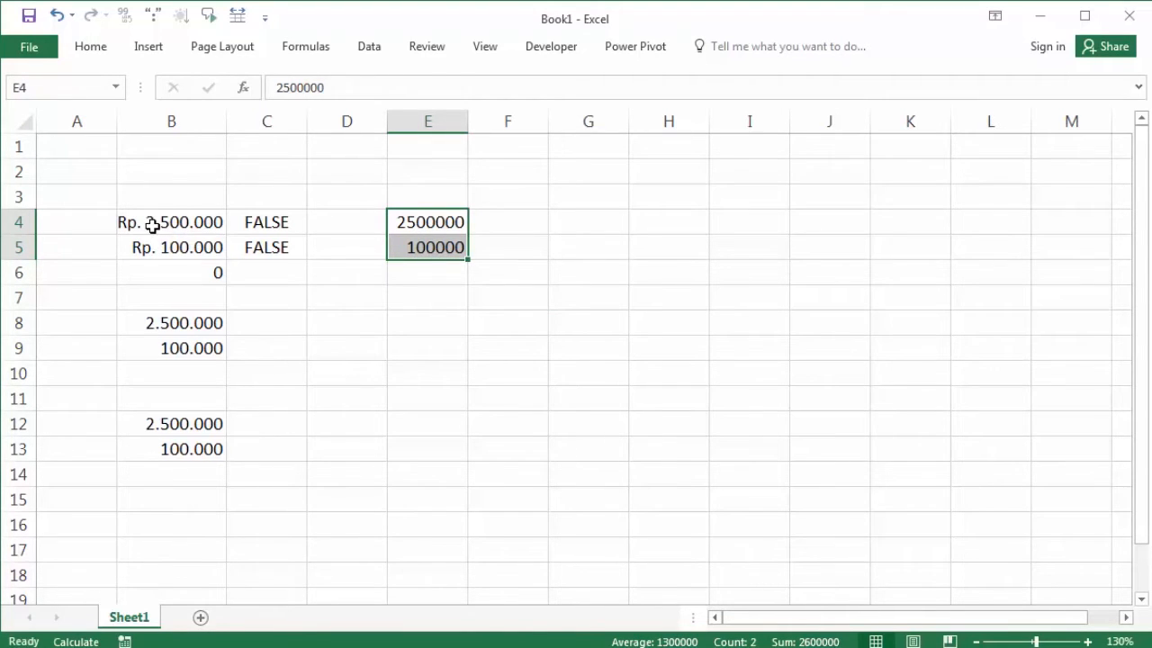
left_click(152, 225)
left_click(270, 293)
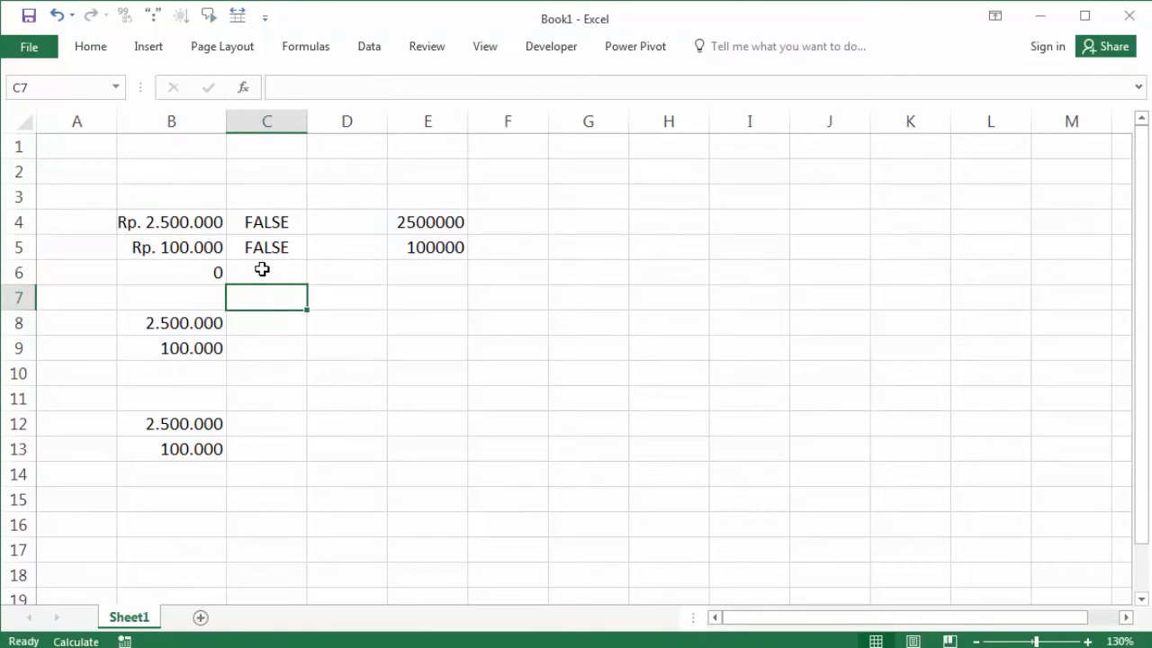
left_click(170, 224)
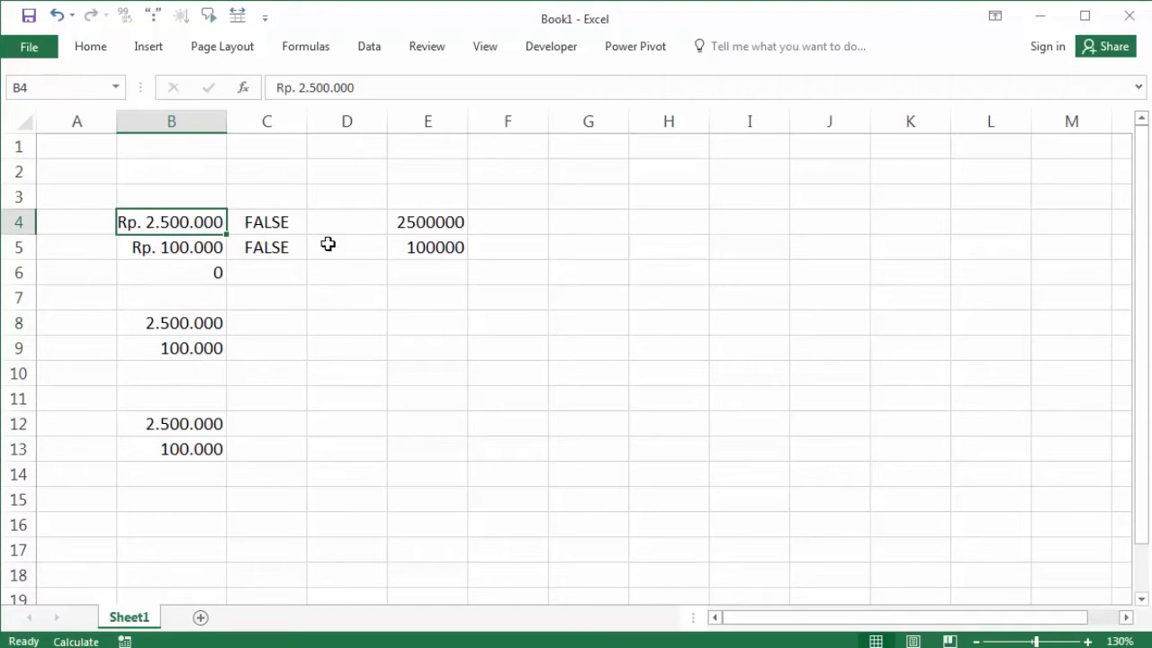
left_click(404, 248)
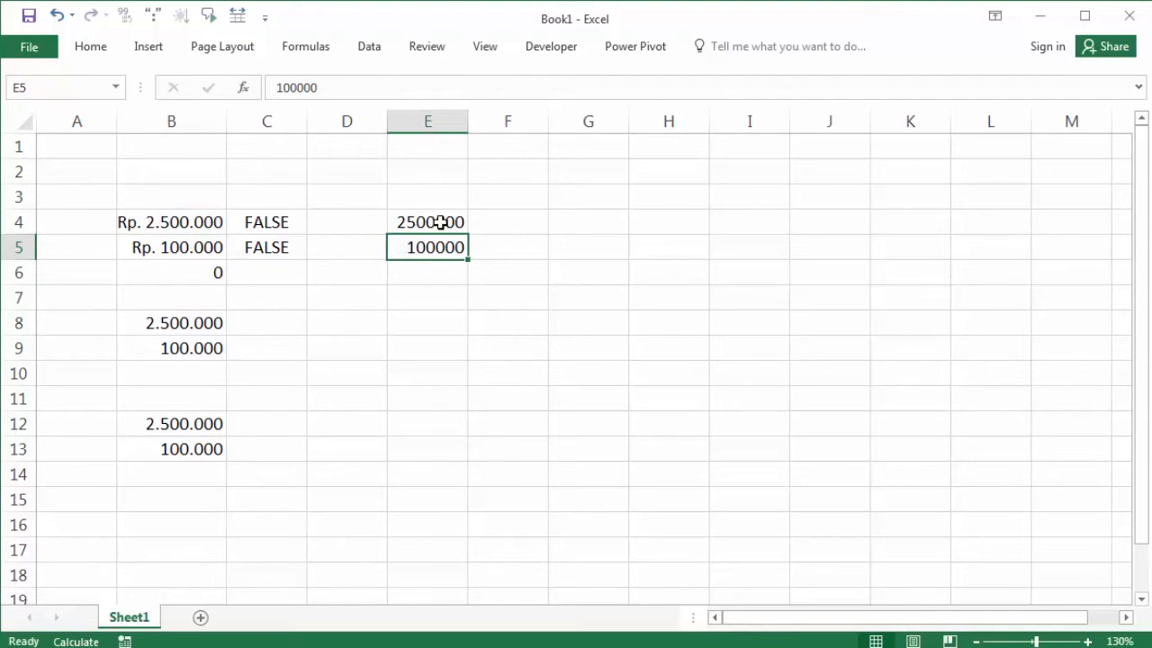
Apply the comma style to E4:E5, followed by the Rp Indonesian accounting format
left_click_drag(440, 222, 436, 245)
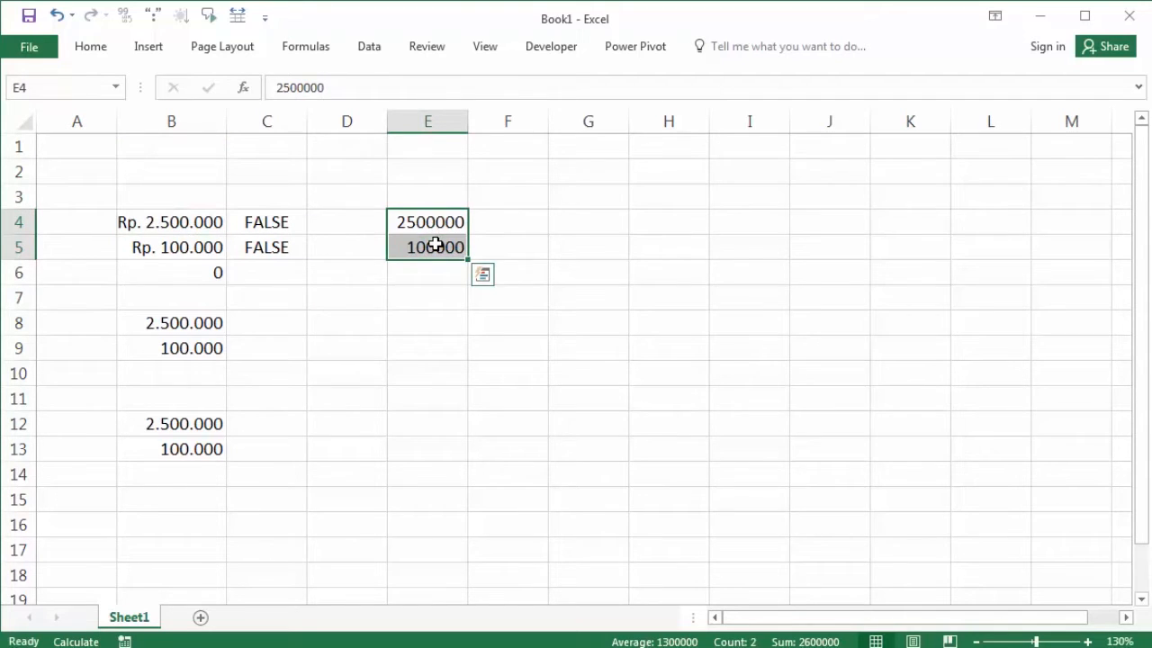
left_click(90, 48)
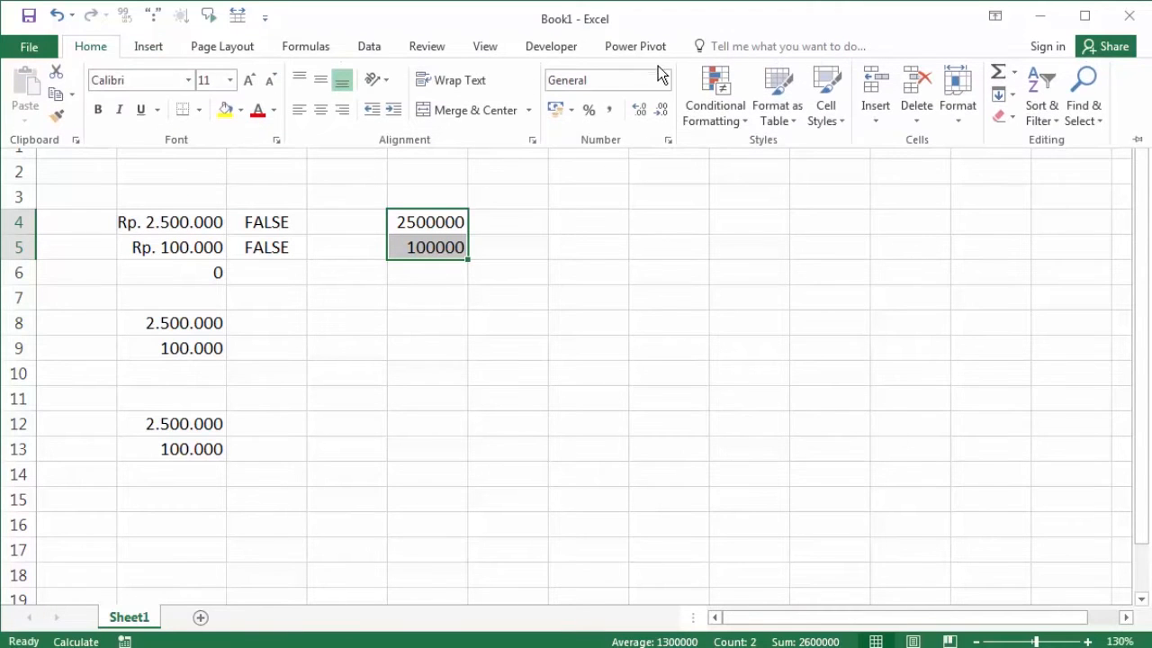
left_click(611, 110)
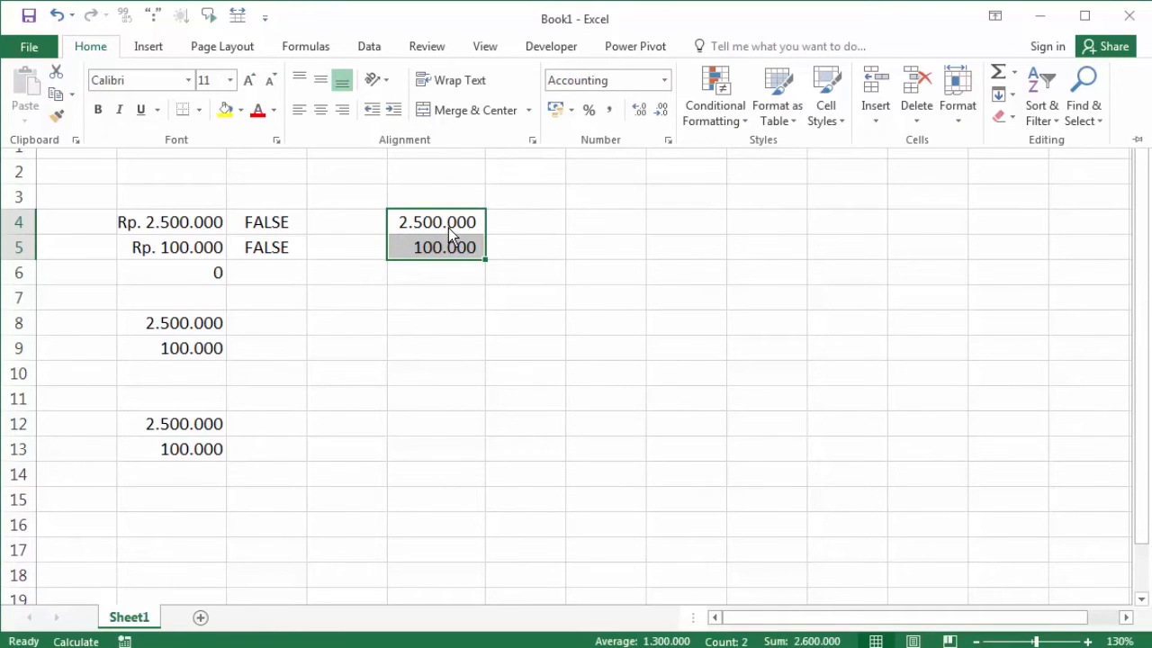
left_click(571, 109)
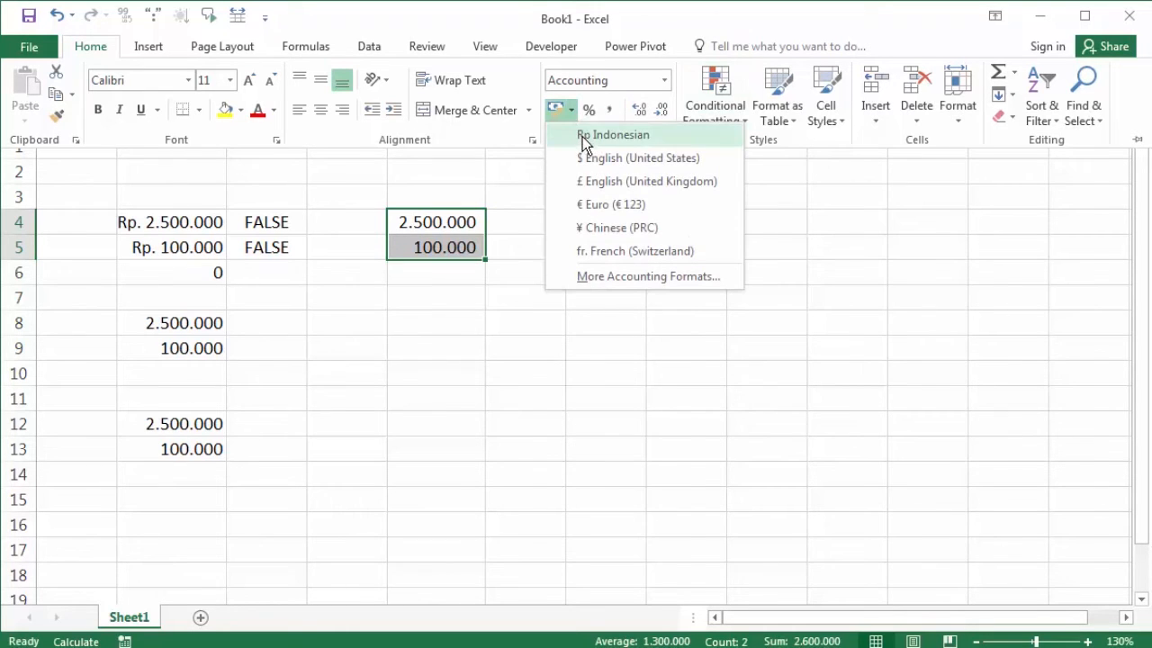
left_click(585, 137)
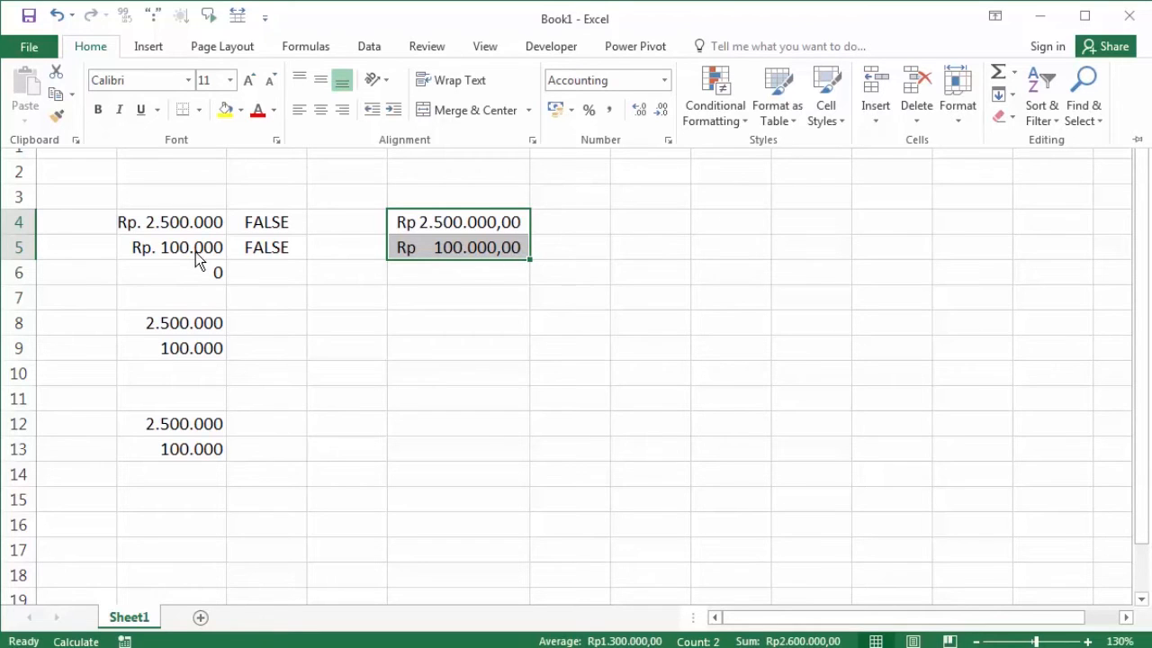
Remove both decimal places from E4:E5 and switch the cells to the Currency format
left_click(660, 115)
left_click(658, 113)
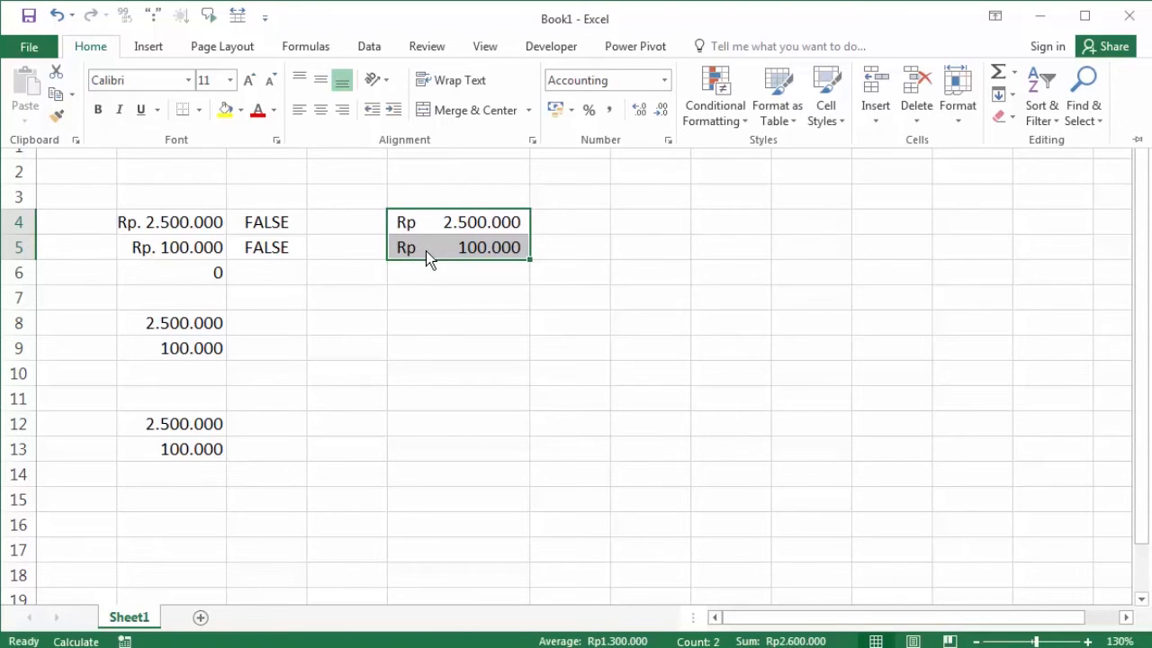
left_click(664, 80)
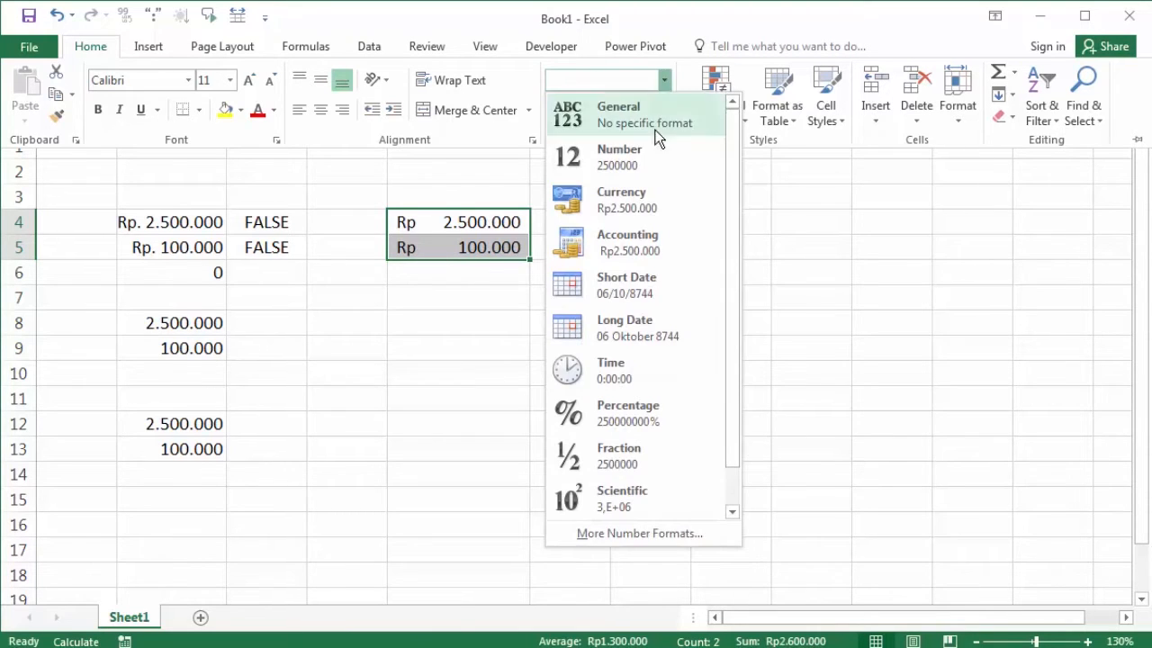
left_click(647, 203)
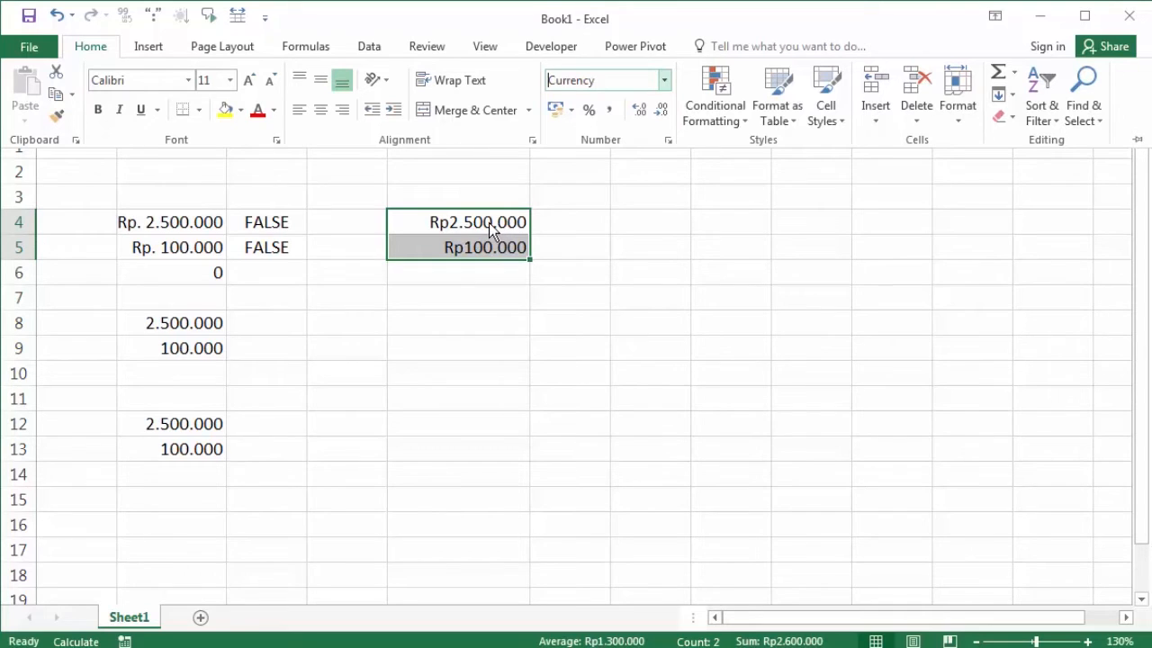
Give E4:E5 the custom number format "Rp. #.##0"
key("ctrl+F1")
right_click(435, 221)
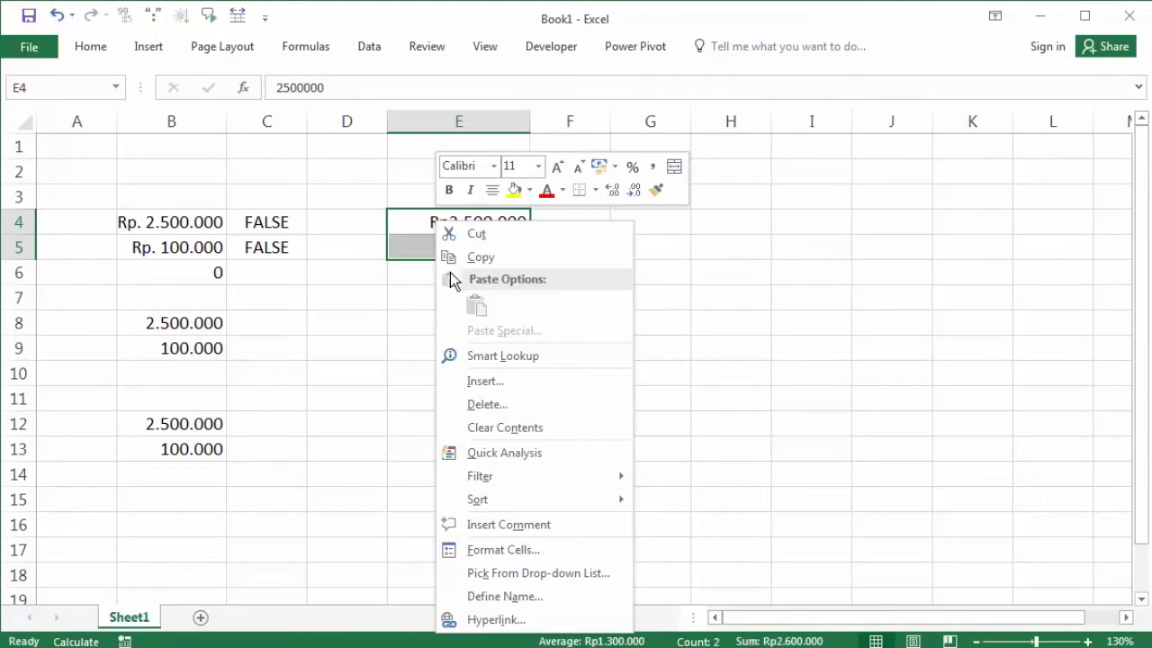
left_click(533, 549)
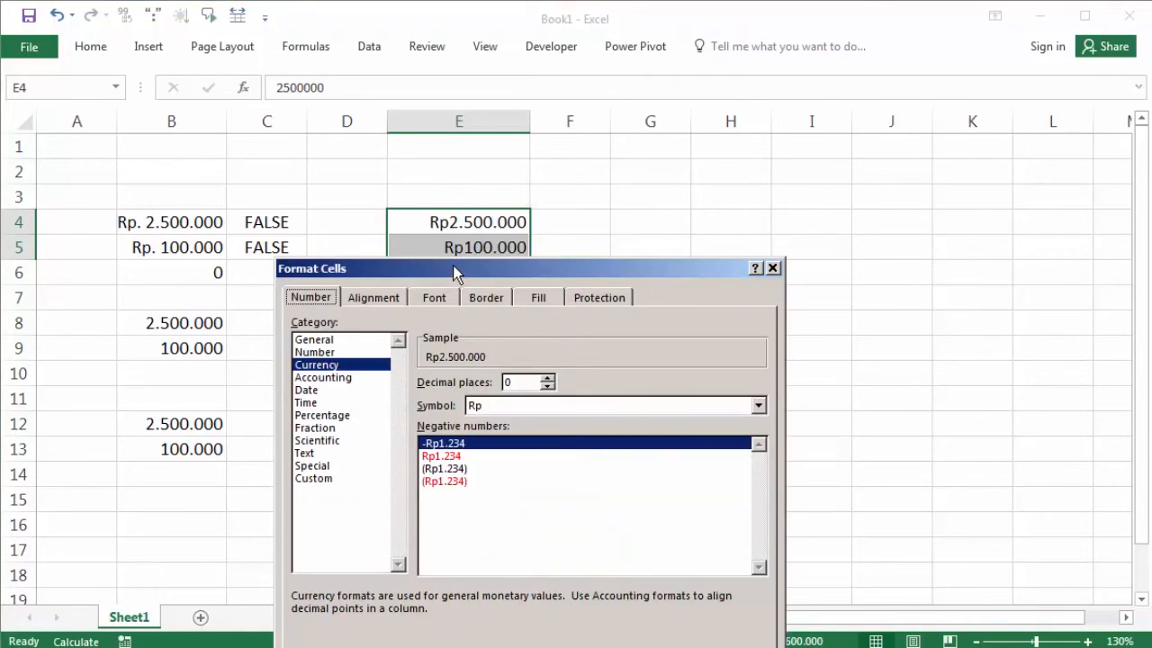
left_click_drag(457, 273, 638, 131)
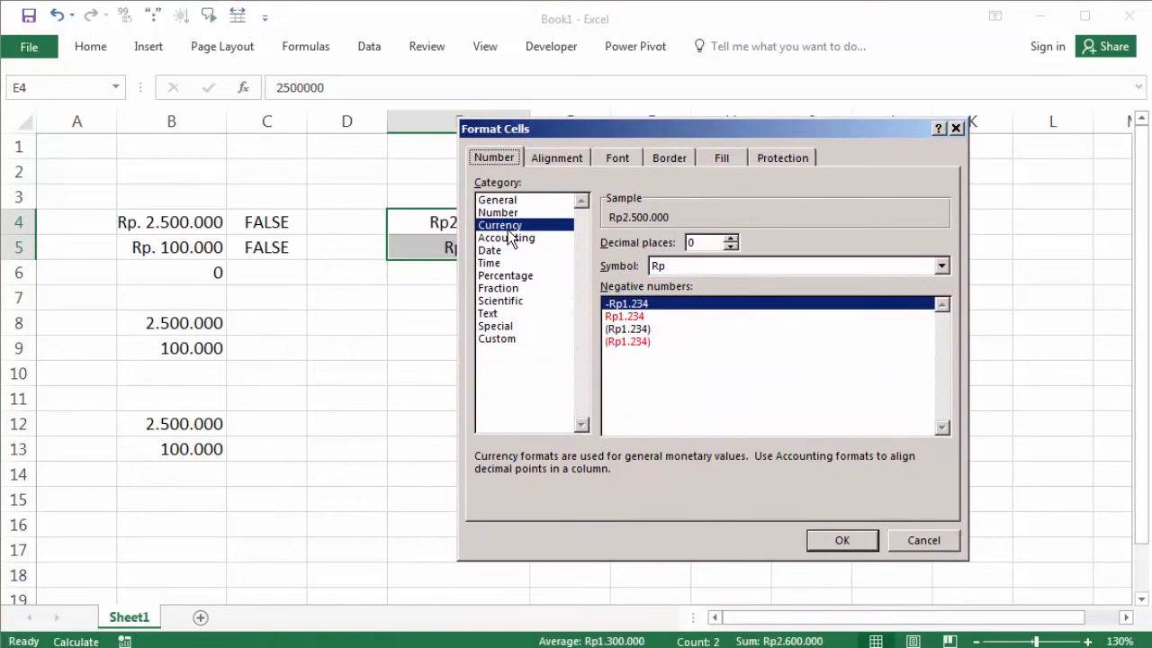
left_click(496, 340)
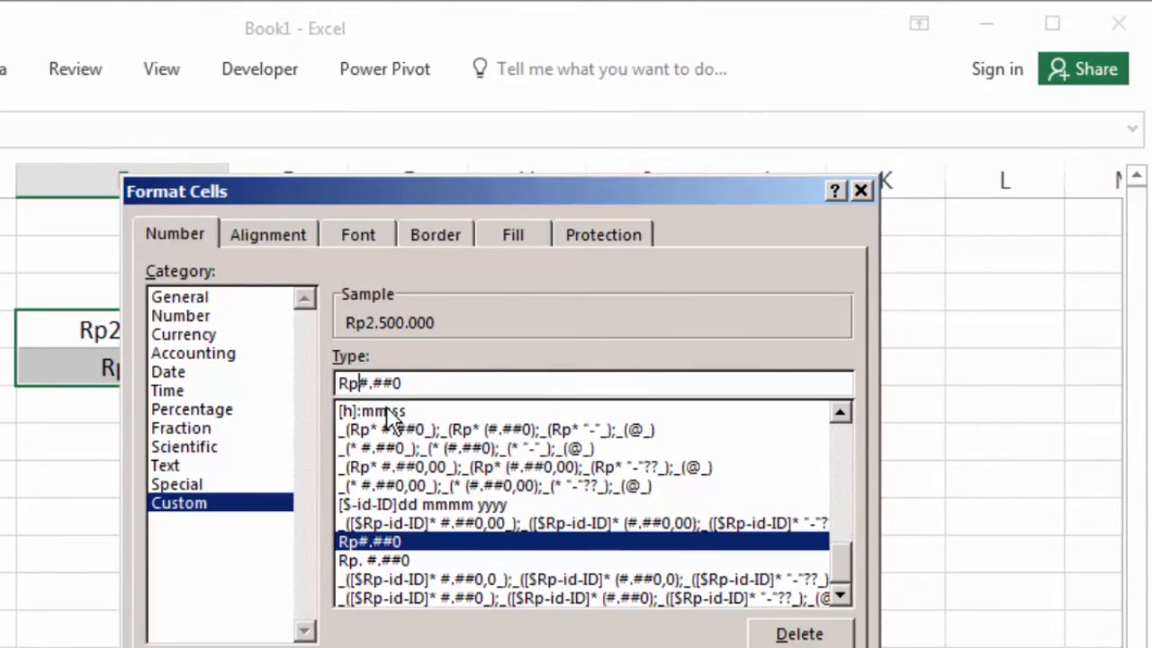
type(".")
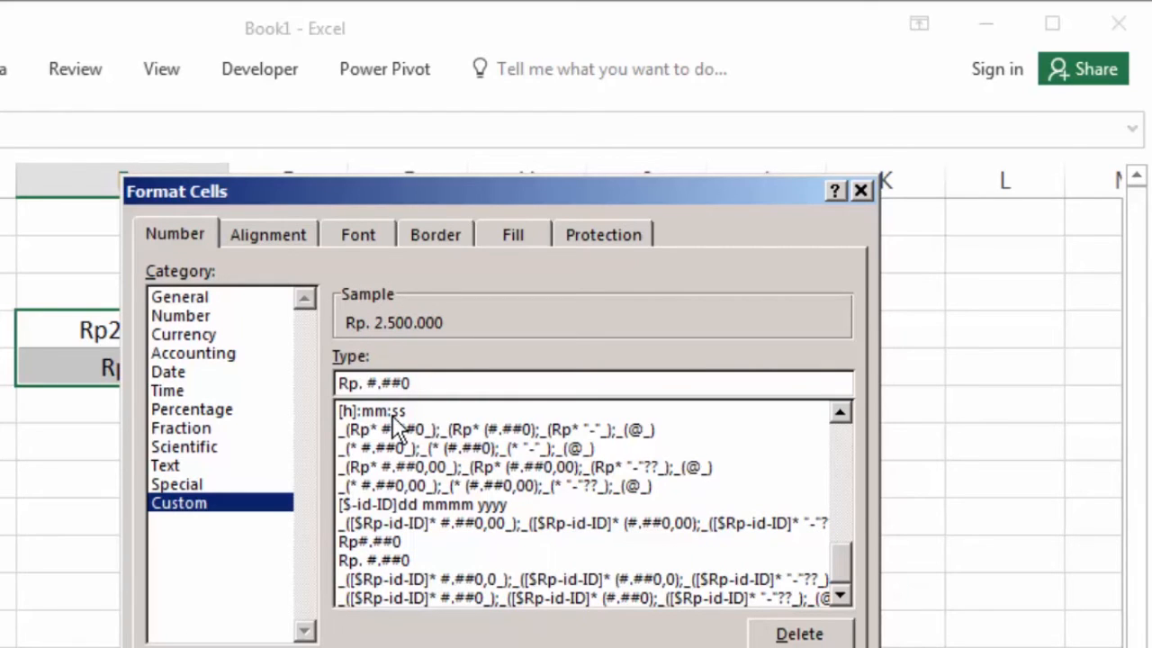
key("Return")
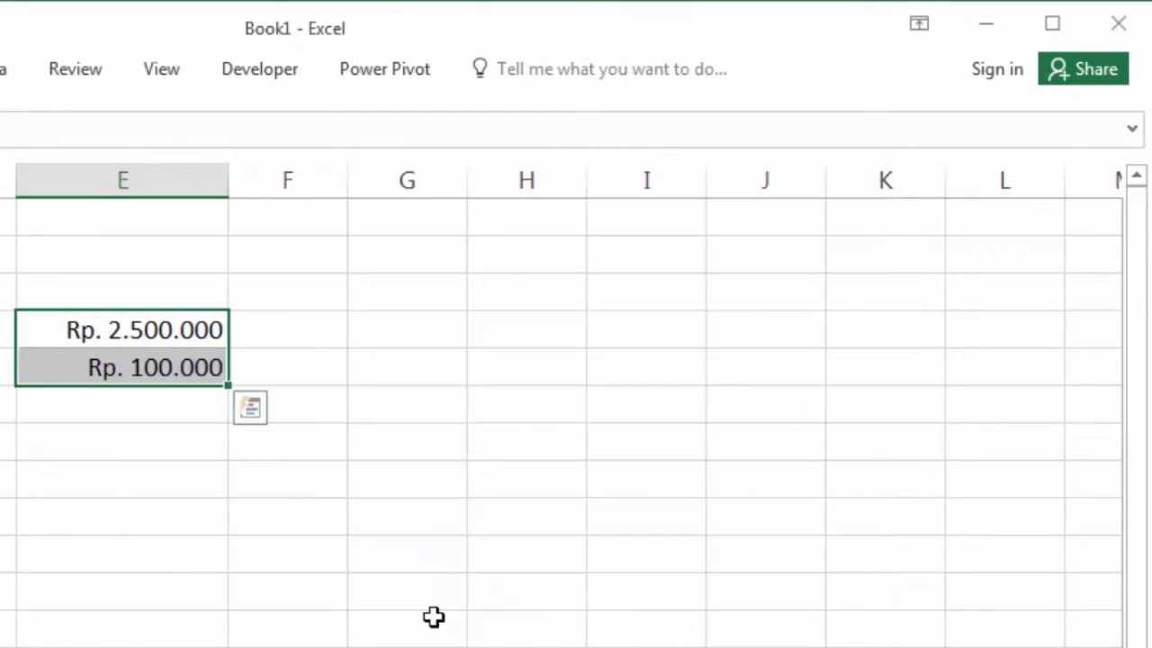
left_click(432, 617)
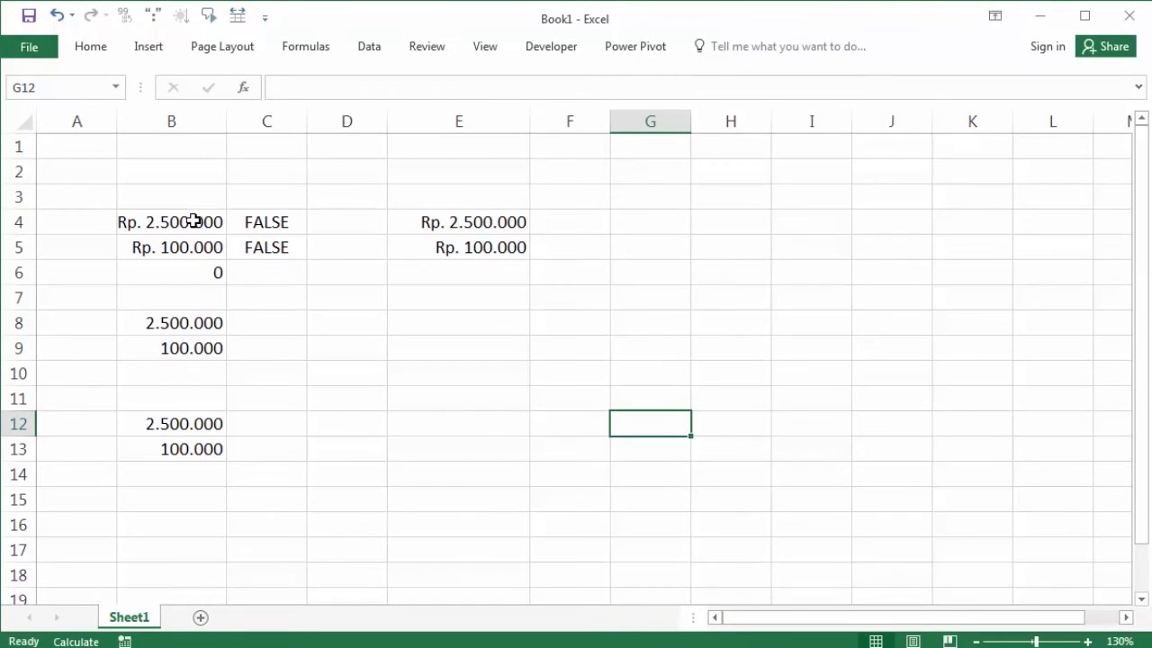
Compare the underlying contents of the text amounts in B4 and B5 with the formatted number in E4
left_click(185, 222)
left_click(428, 222)
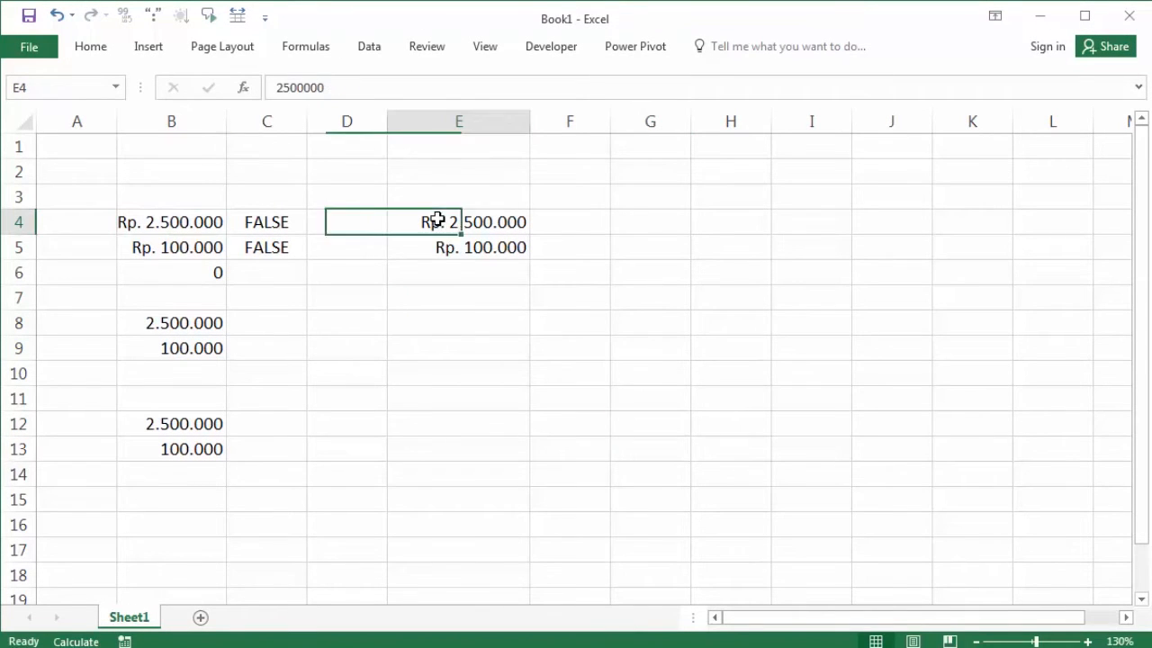
left_click(158, 249)
left_click(183, 226)
left_click(432, 232)
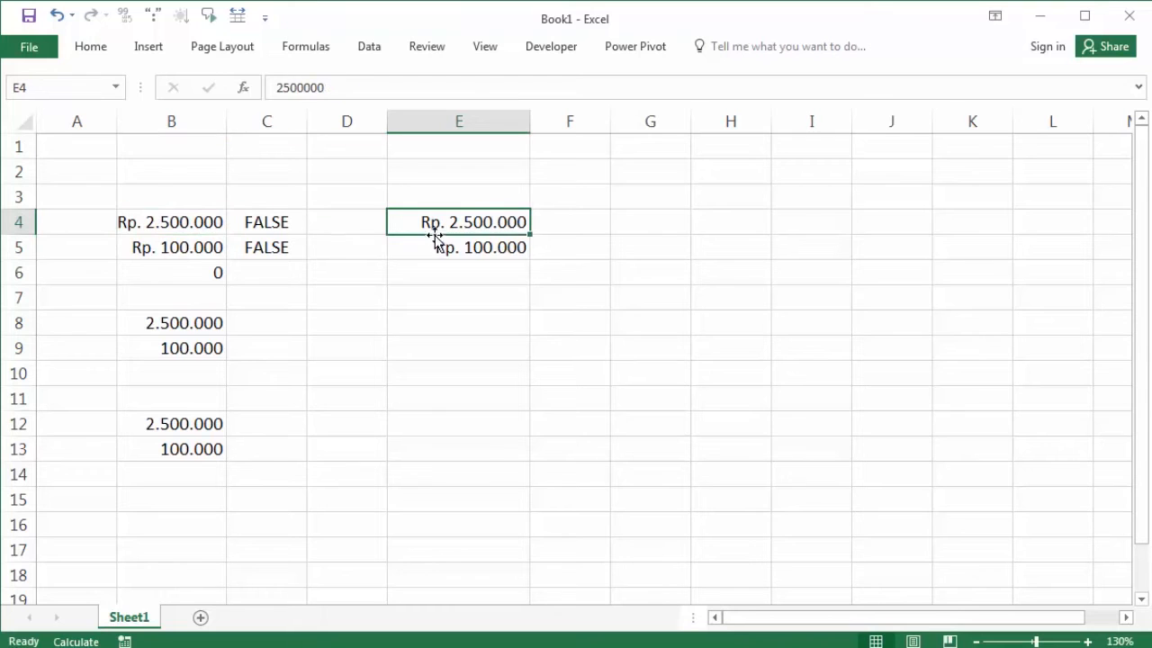
Enter =SUM(E4:E5) in E6
left_click(462, 273)
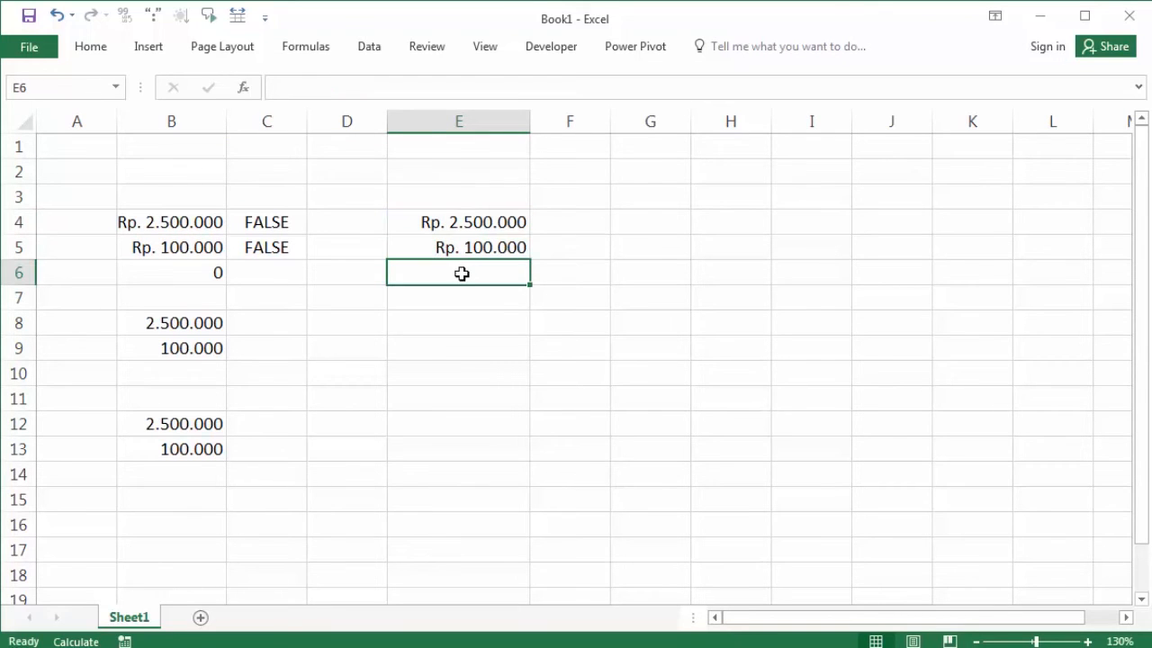
type("=sum")
key("Tab")
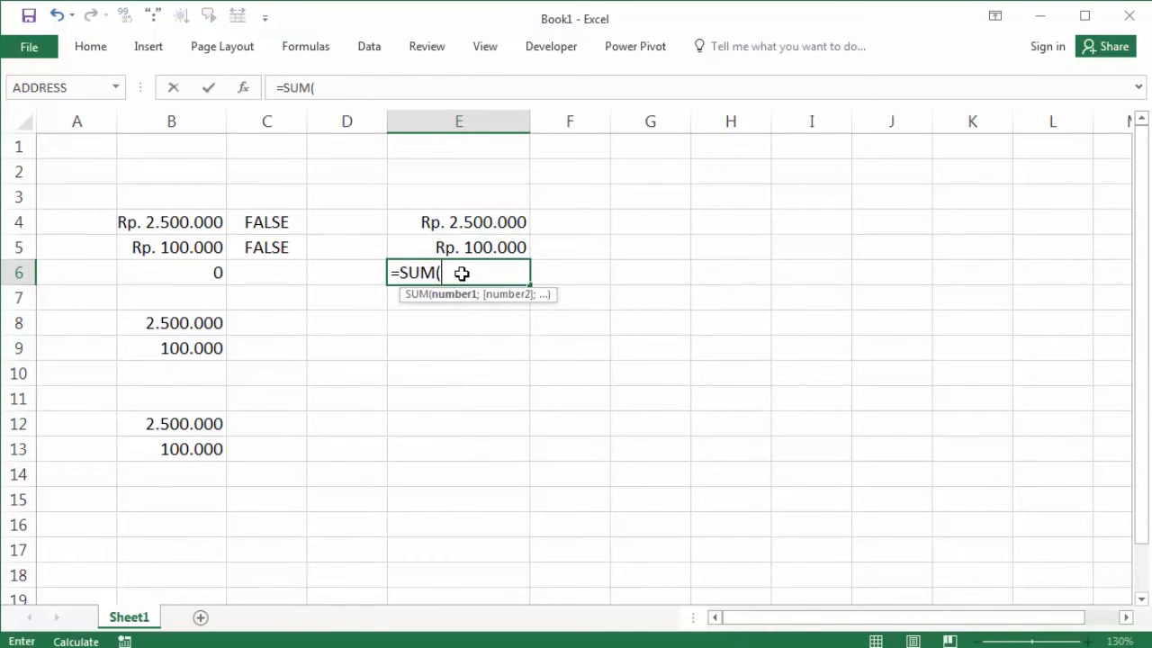
key("Up")
key("shift+Up")
key("Return")
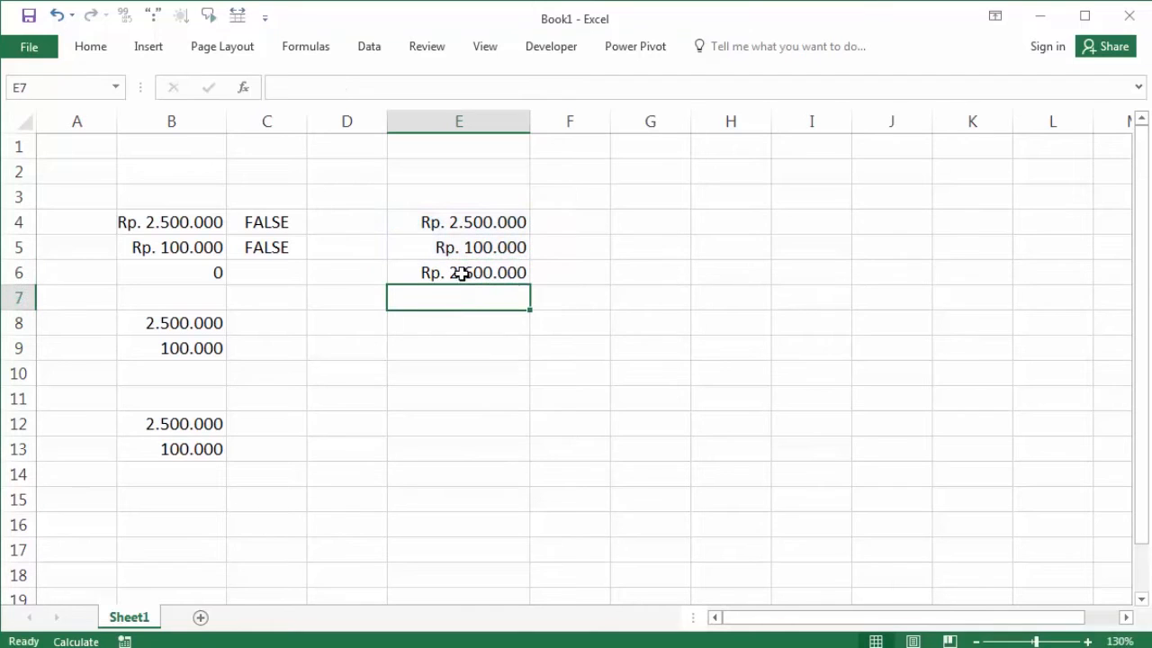
Compare the SUM formulas and results in B6 and E6, including the text amount in B4
key("Up")
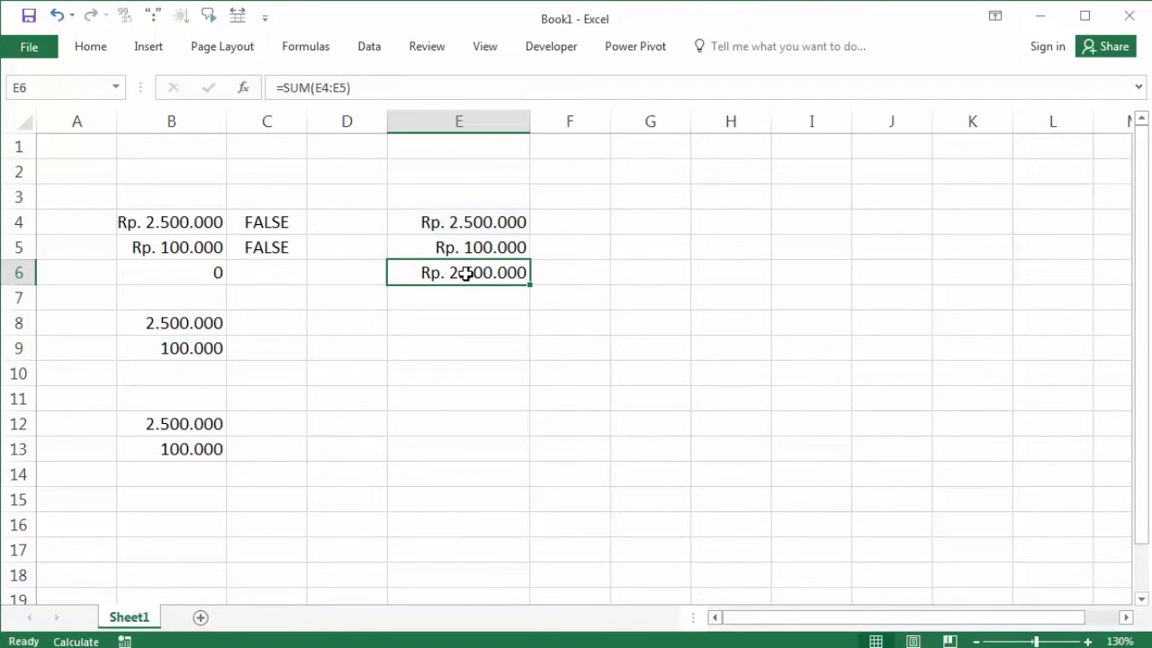
left_click(198, 273)
left_click(426, 272)
left_click(160, 270)
left_click(475, 272)
left_click(192, 217)
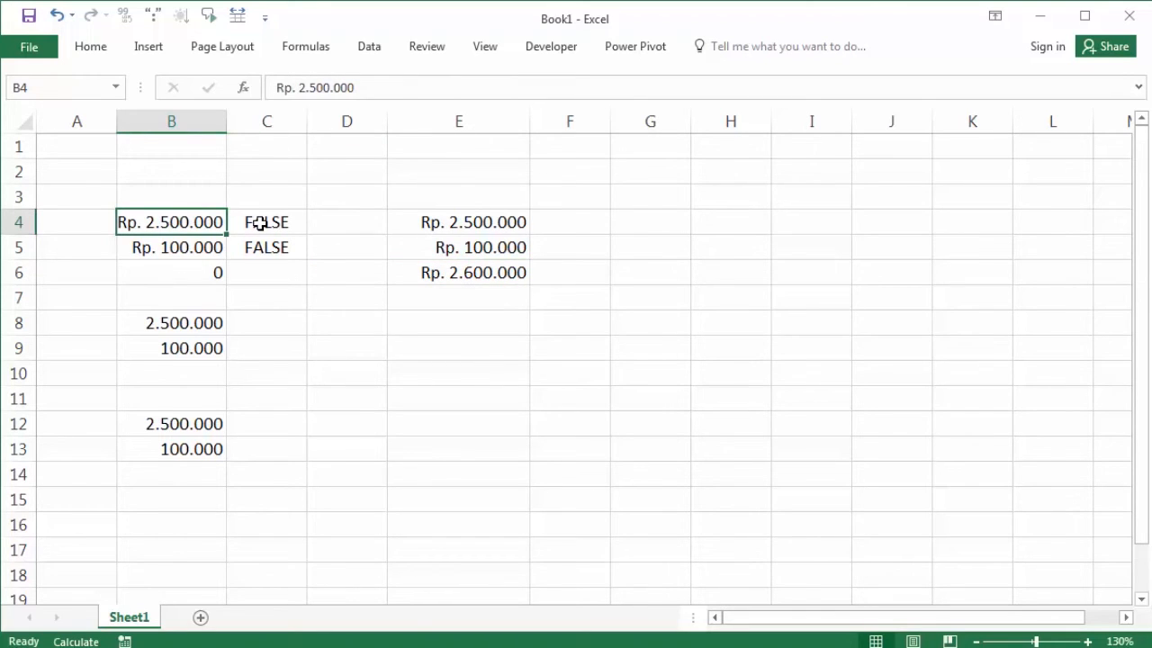
left_click(207, 267)
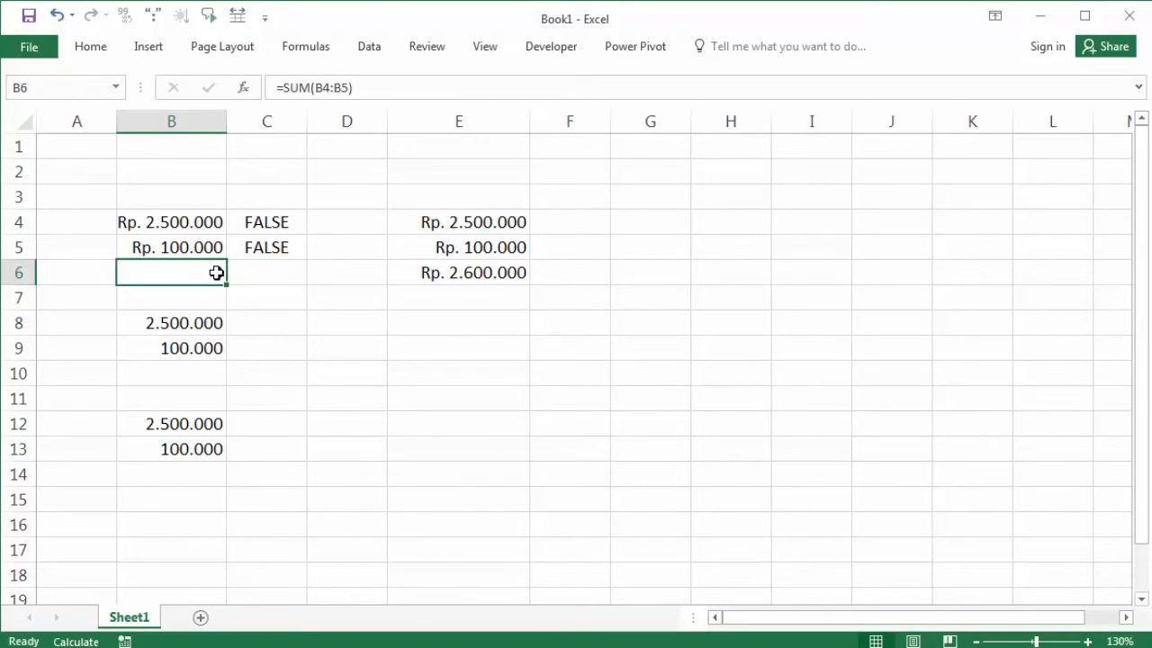
left_click(537, 228)
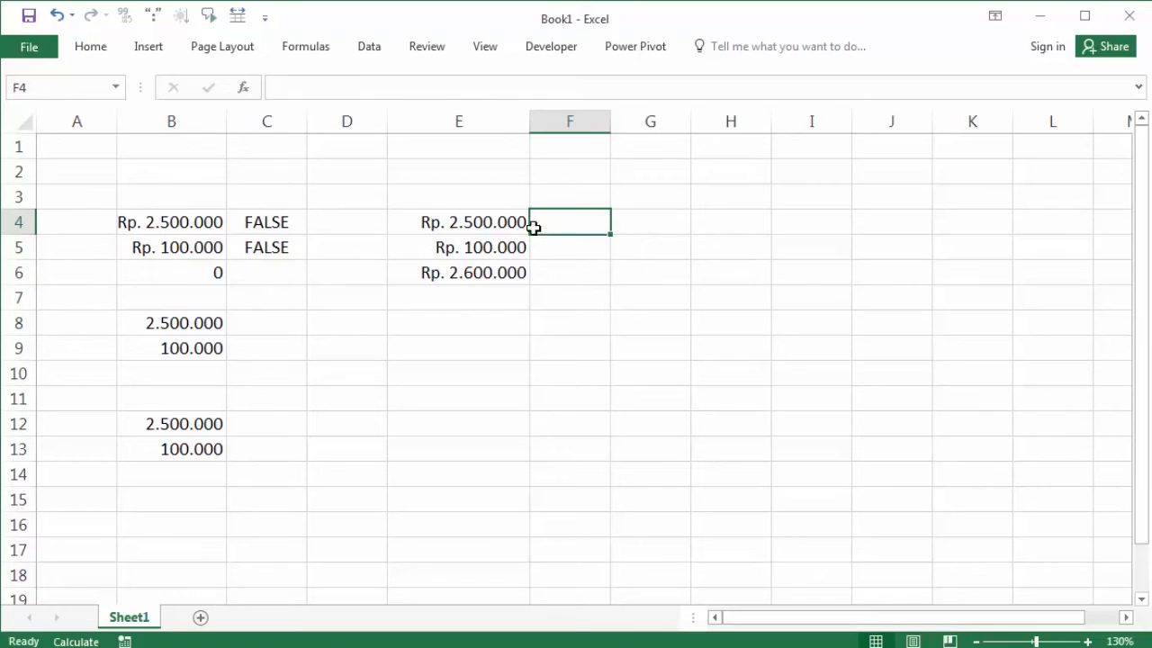
type("=")
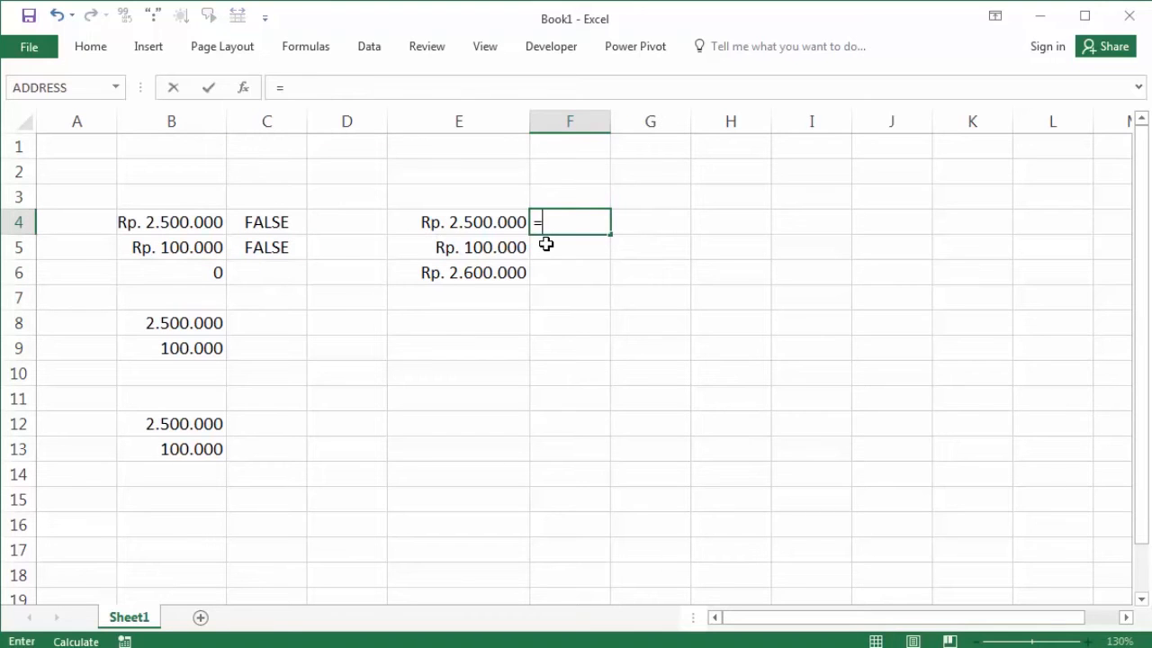
type("isn")
key("Down")
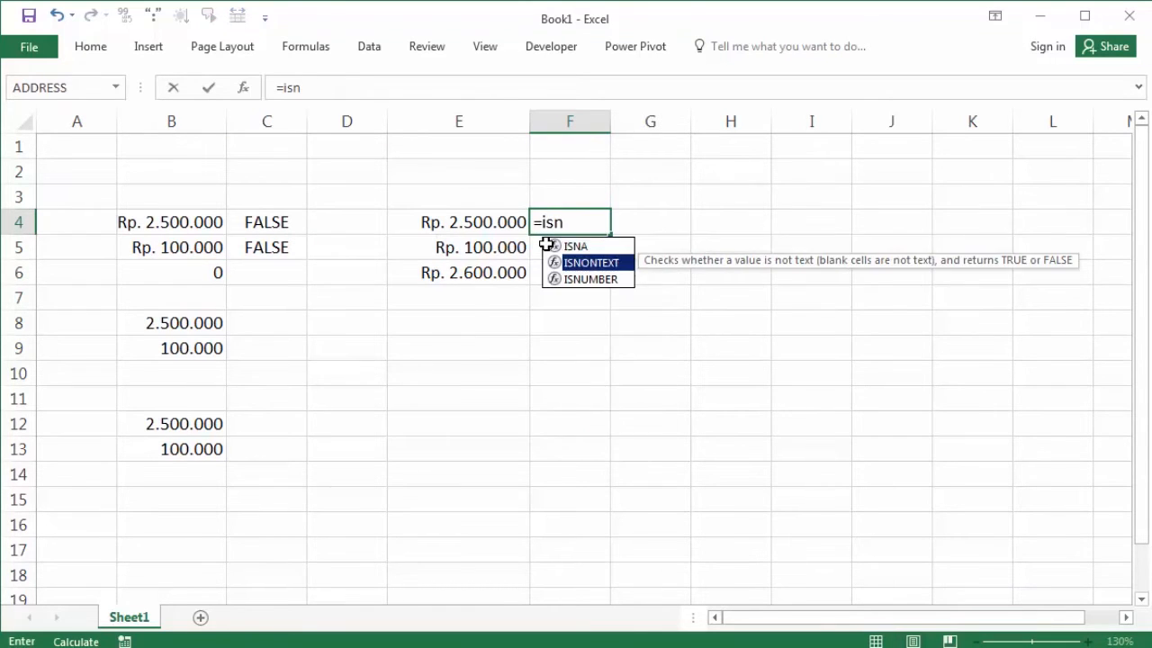
key("Tab")
key("Down")
key("Escape")
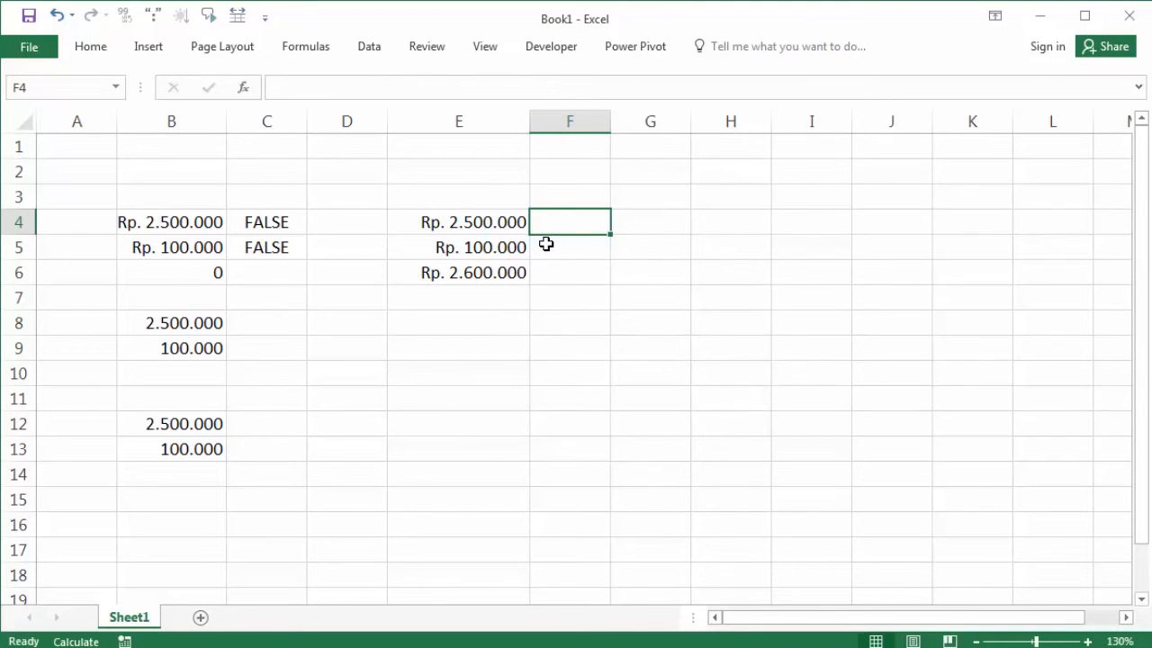
Enter =ISNUMBER(E4) in F4 and fill the formula down to F5
type("=isn")
key("Down")
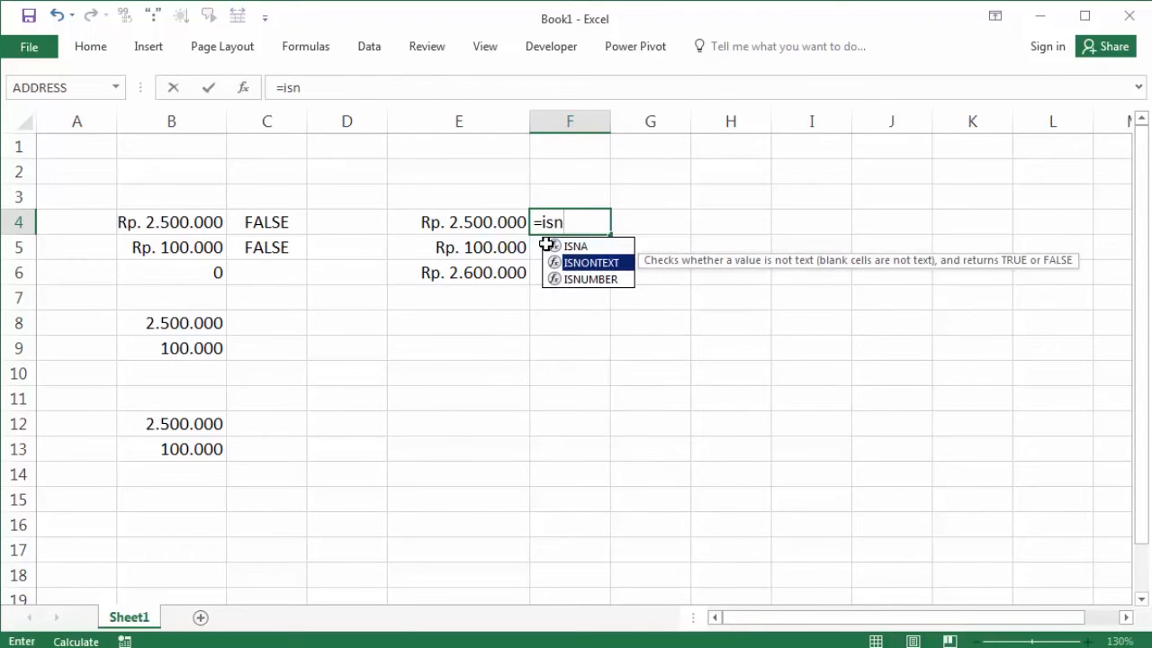
key("Down")
key("Tab")
key("Left")
key("Return")
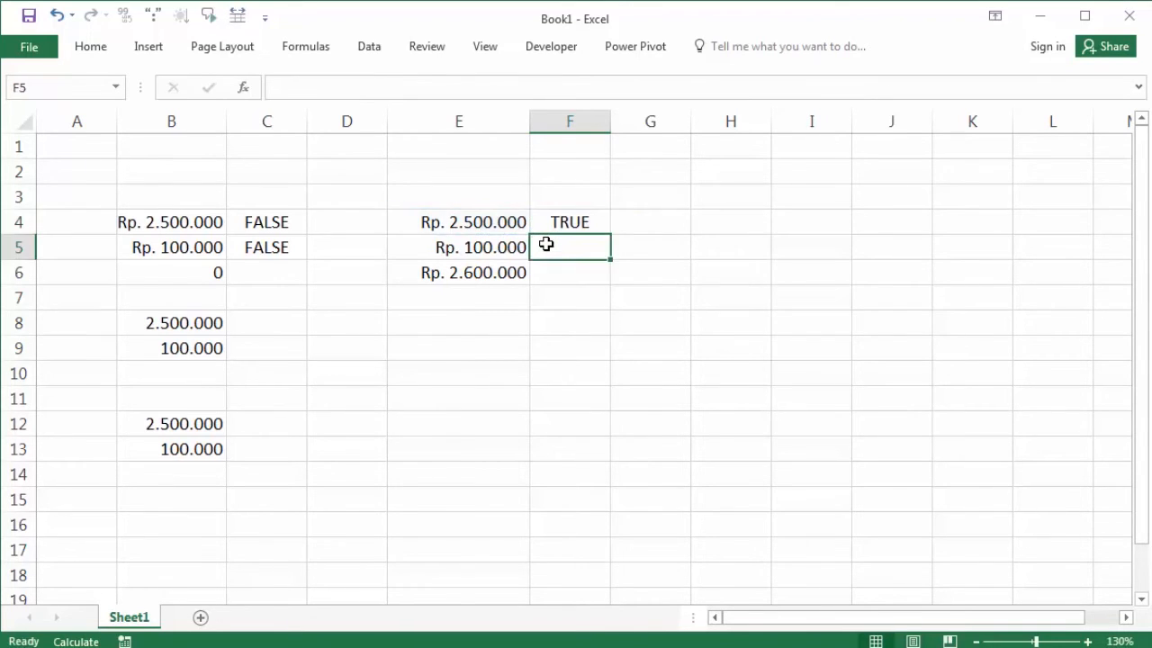
left_click(575, 224)
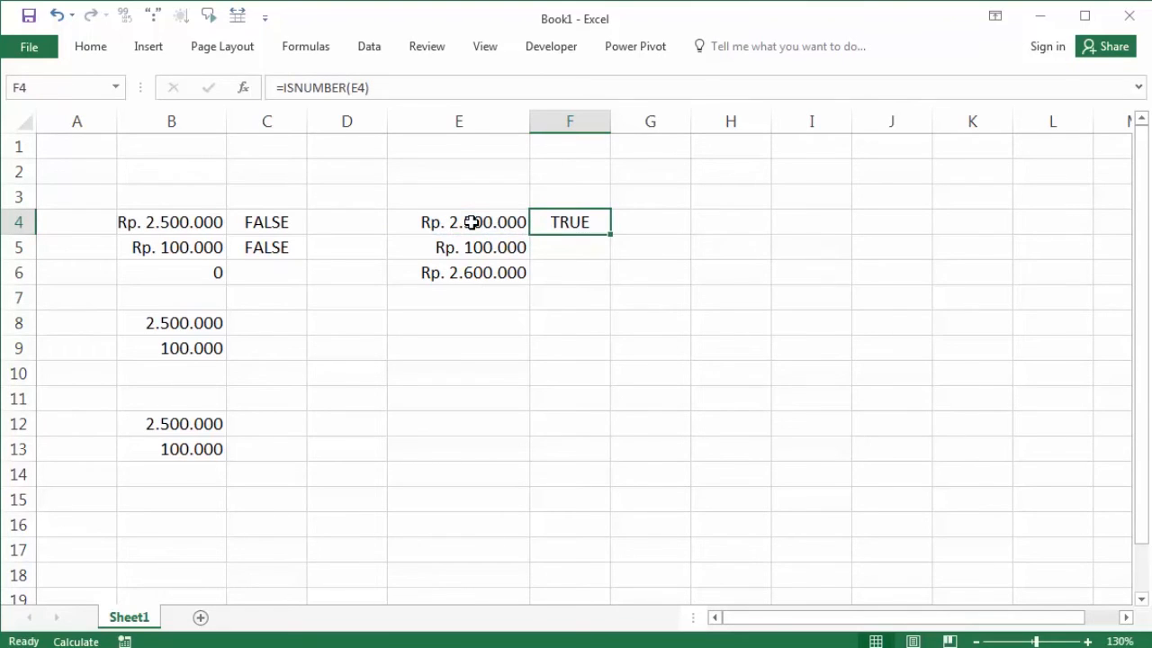
left_click_drag(610, 234, 609, 262)
left_click(576, 273)
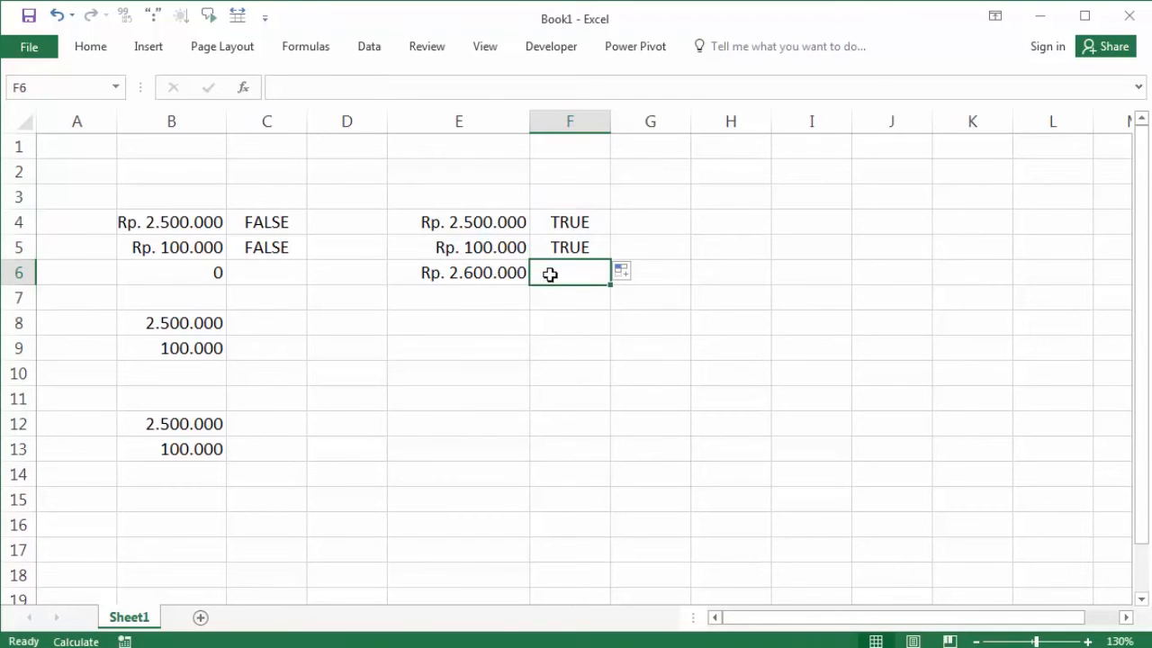
Check the total in E6 and examine how the amounts in B8 and B9 are stored
left_click(470, 275)
left_click(507, 378)
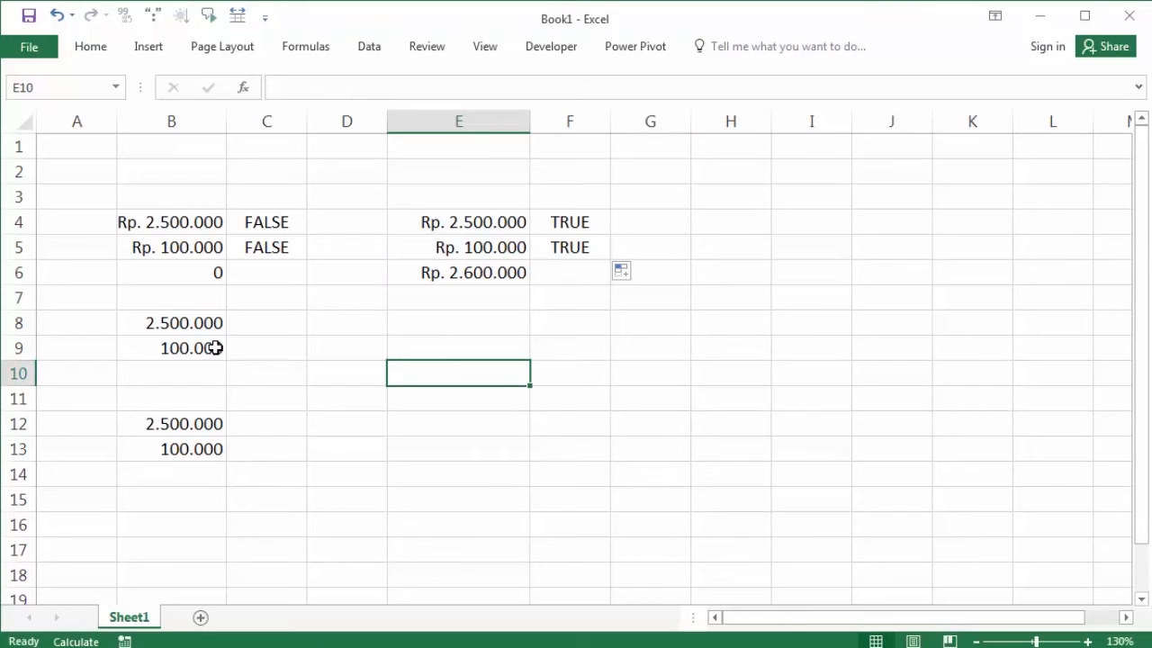
left_click(176, 326)
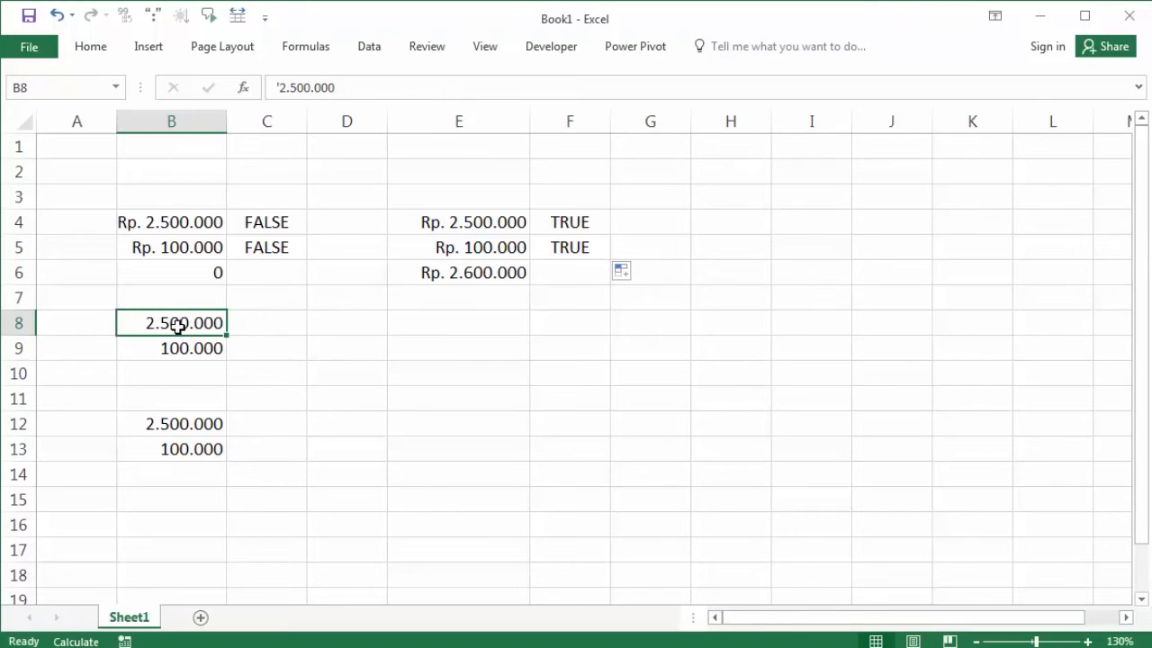
left_click(215, 367)
left_click(204, 351)
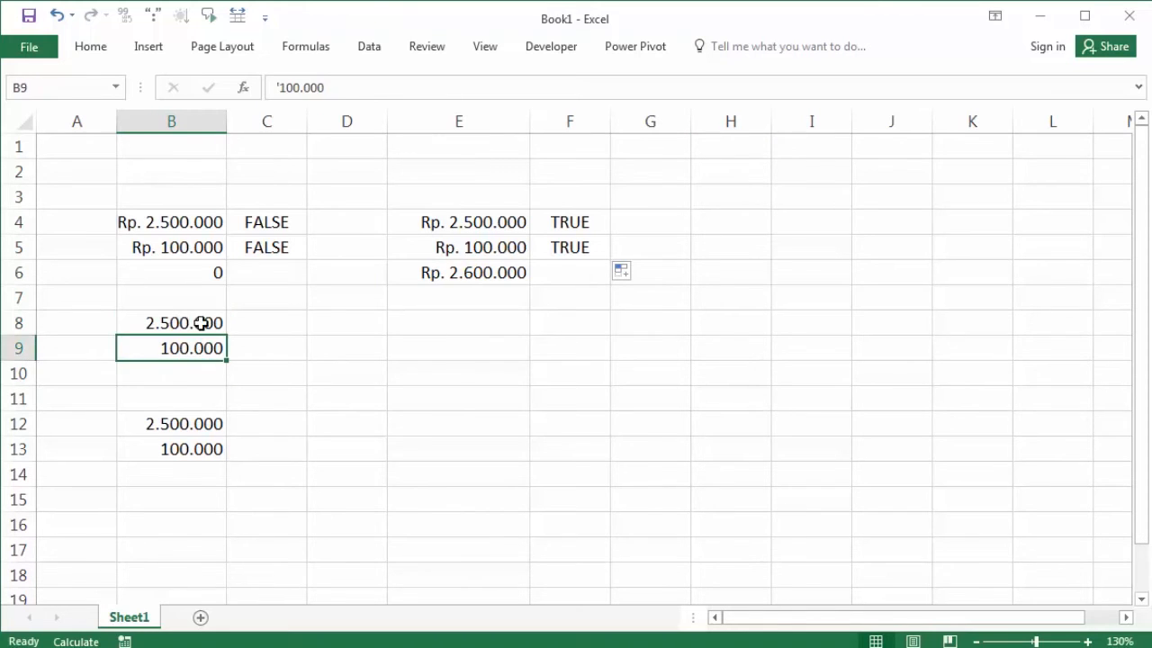
Try summing the amounts with =SUM(B8:B9) in B10 and clear the cell again
left_click(185, 369)
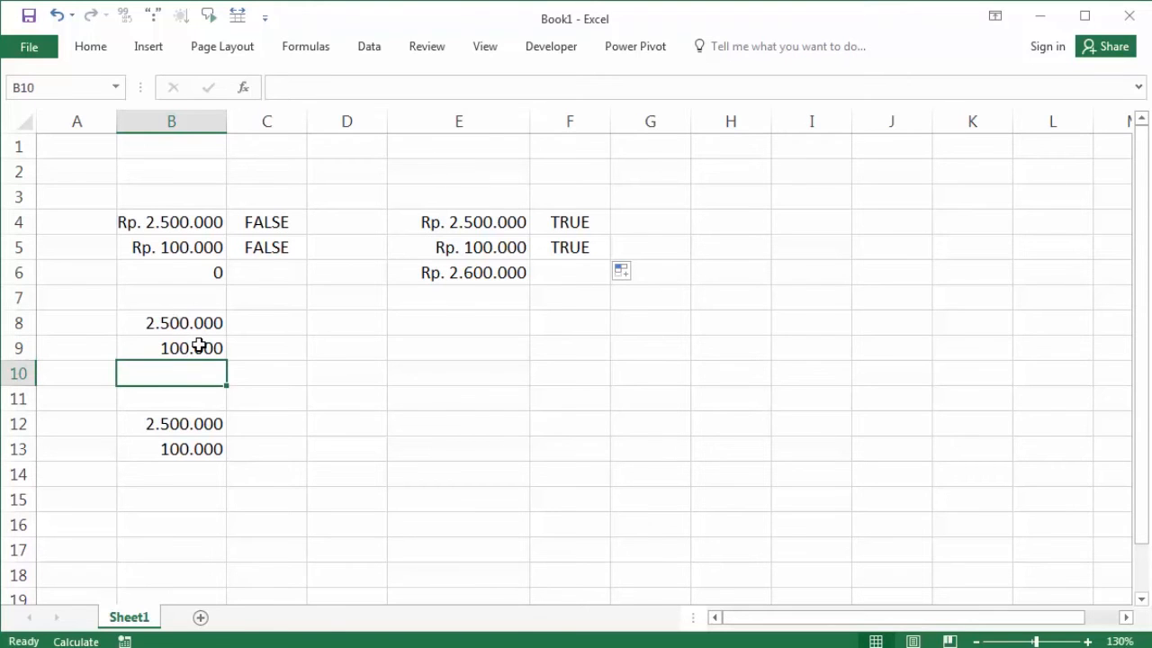
type("=SUM(")
left_click(198, 348)
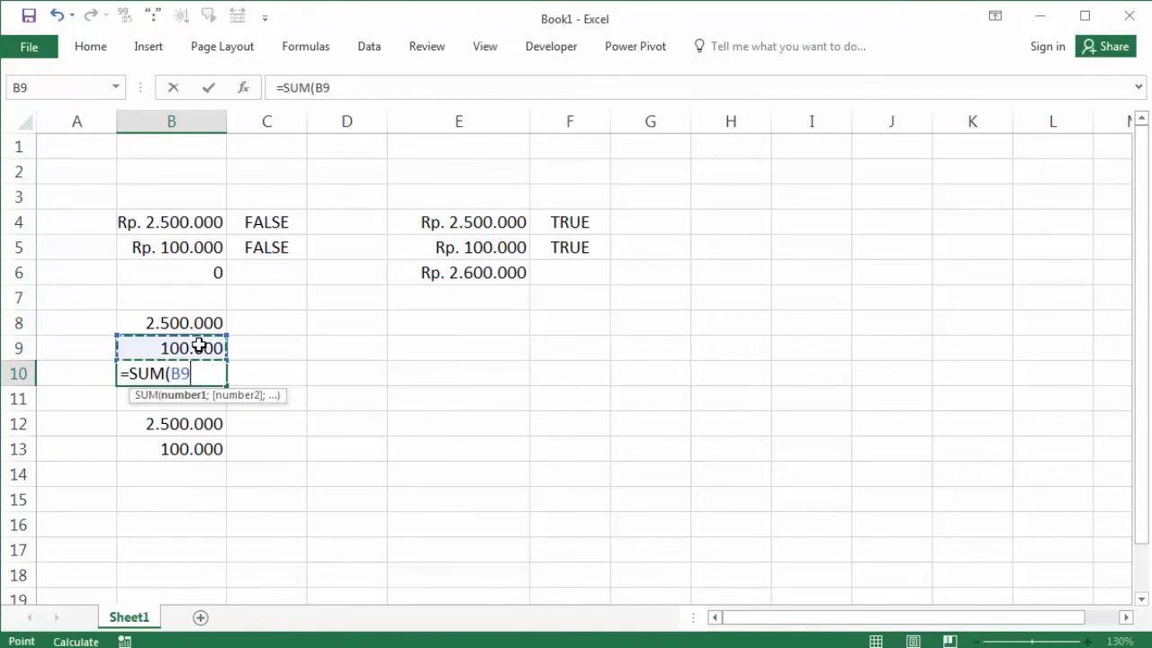
key("Return")
left_click(206, 375)
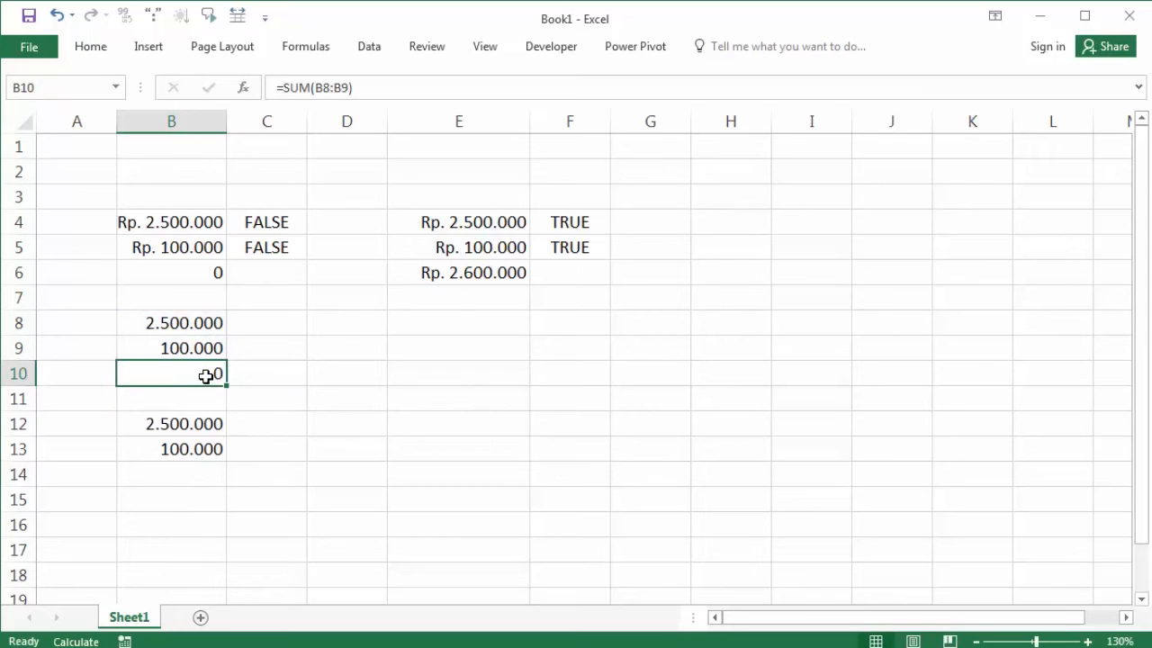
key("Delete")
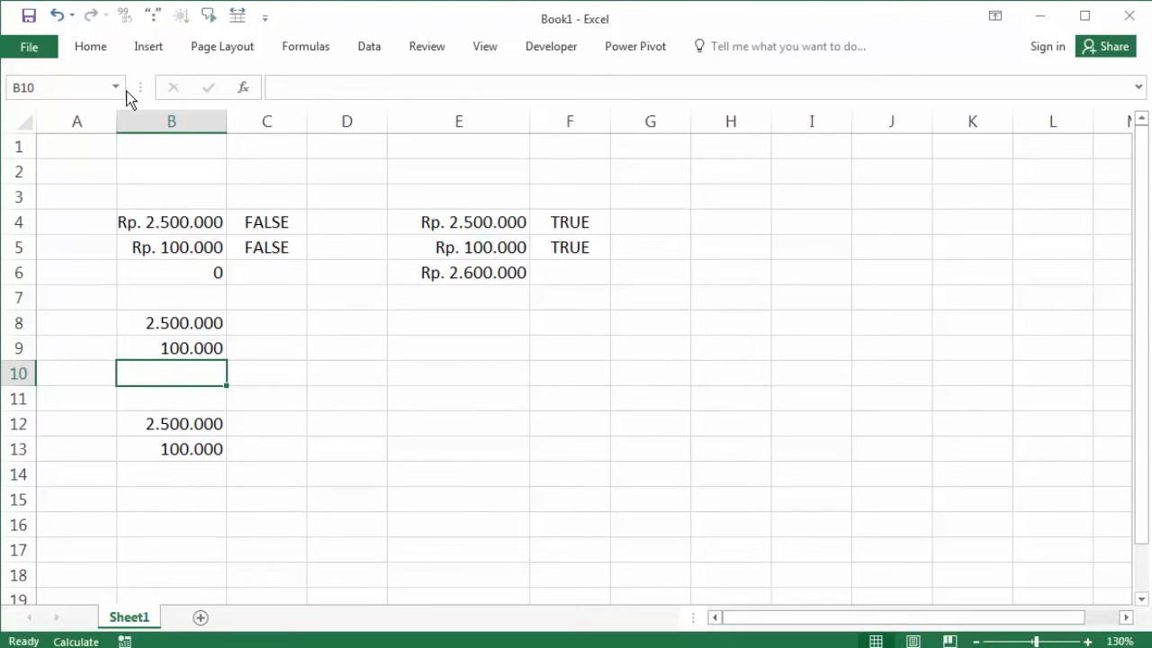
Sum the amounts in B10 with =SUM(B8:B9) using AutoSum and check the resulting formula
left_click(288, 47)
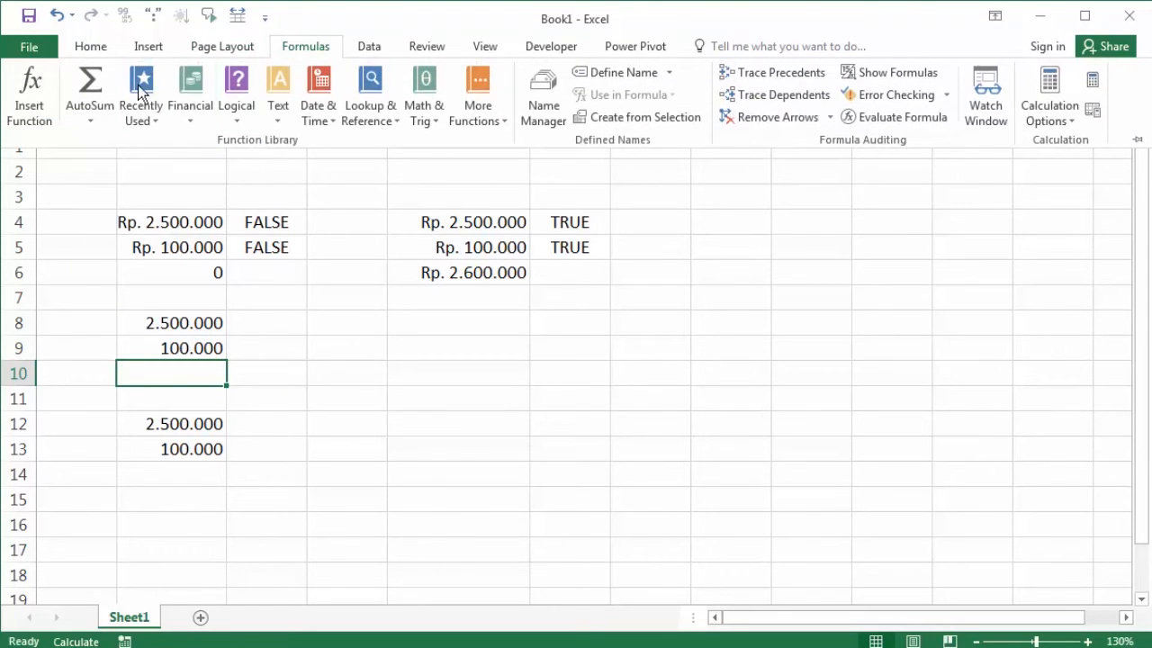
left_click(108, 116)
left_click(110, 140)
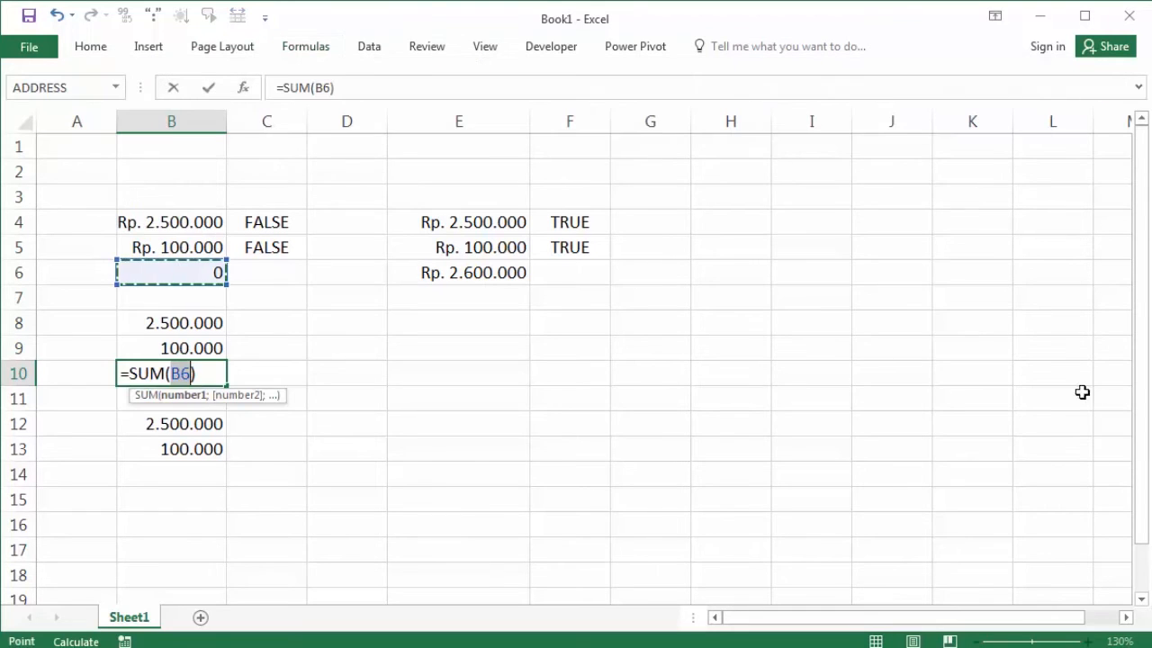
left_click_drag(188, 321, 196, 347)
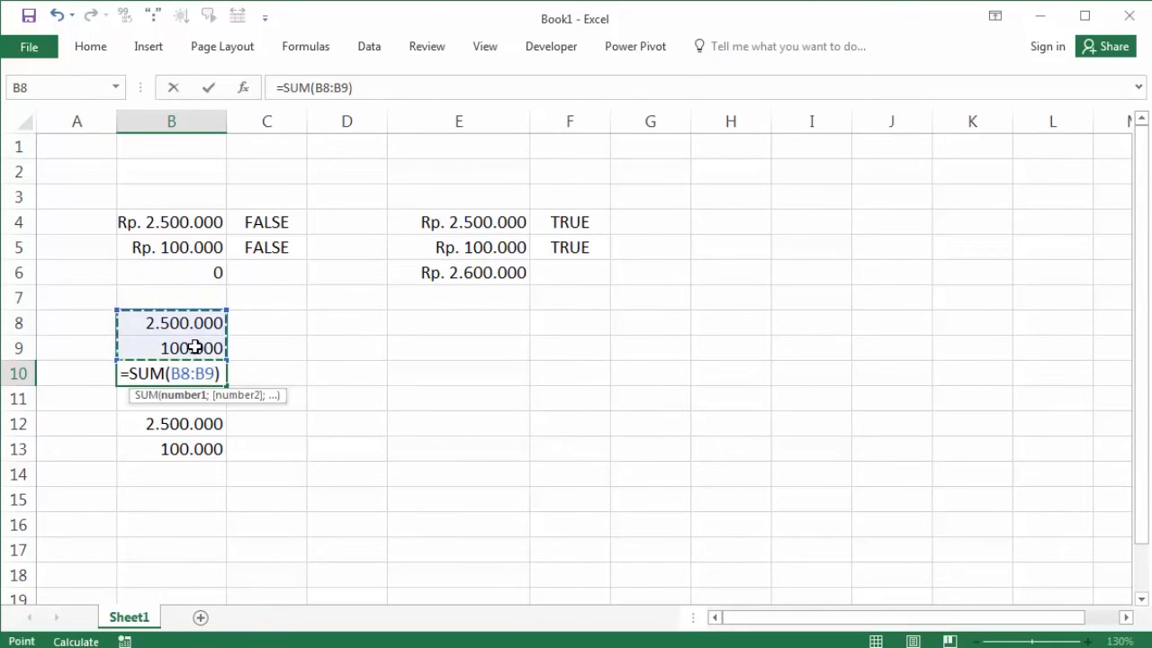
key("Return")
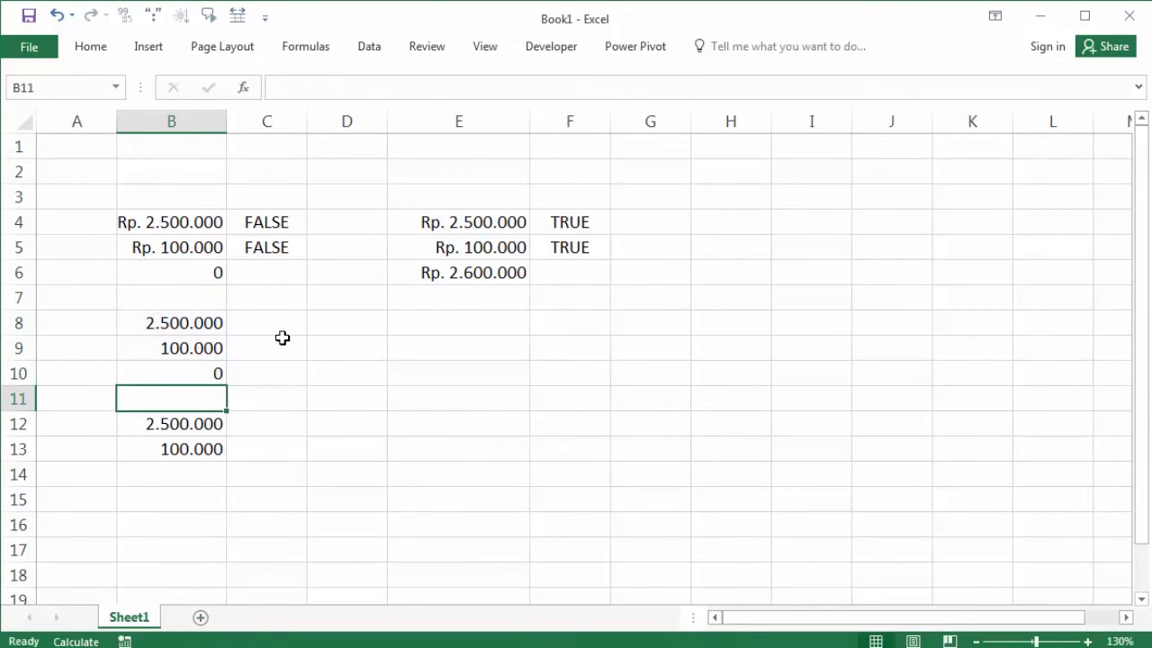
left_click(204, 372)
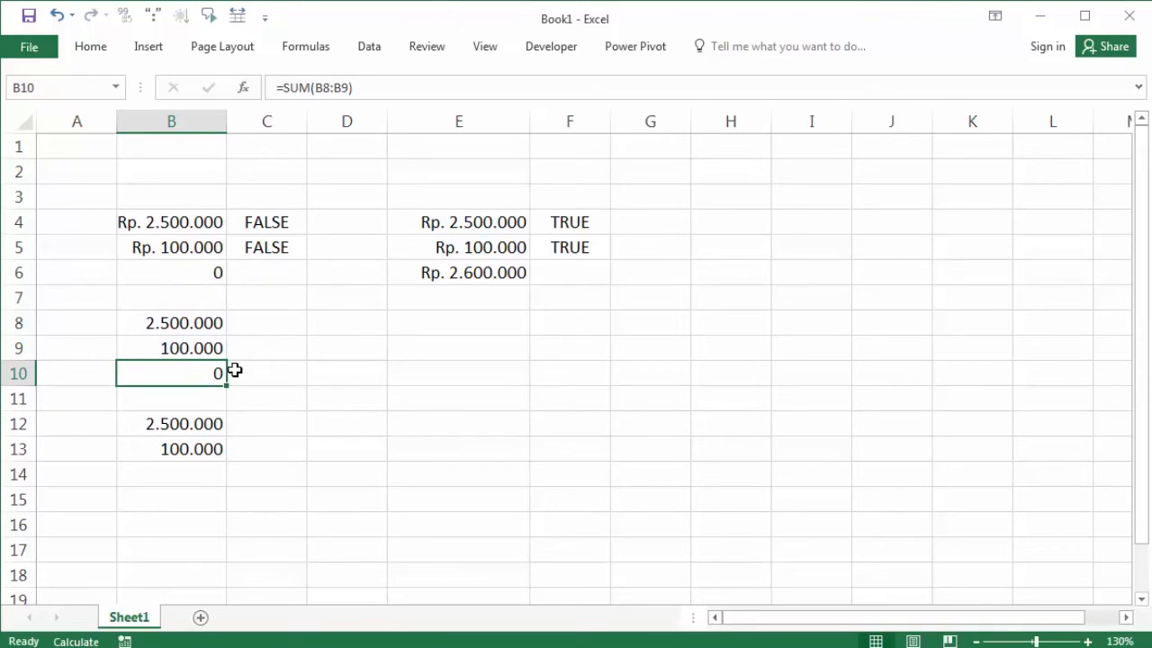
Open B8 for editing and examine how its amount is stored
left_click(183, 325)
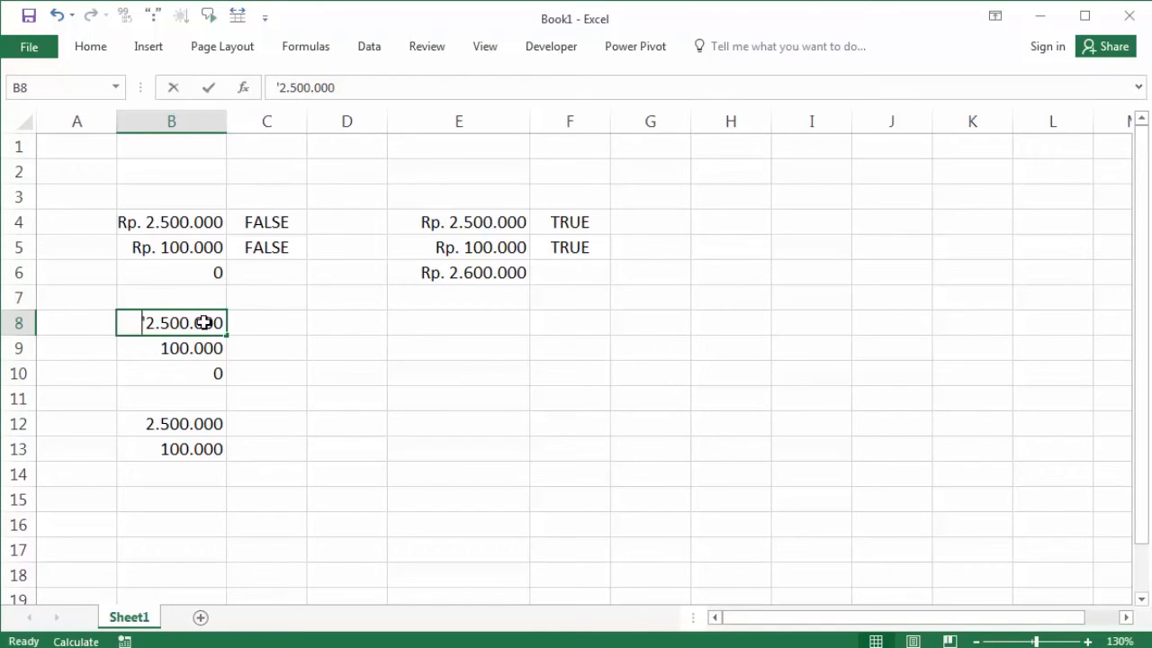
double_click(204, 323)
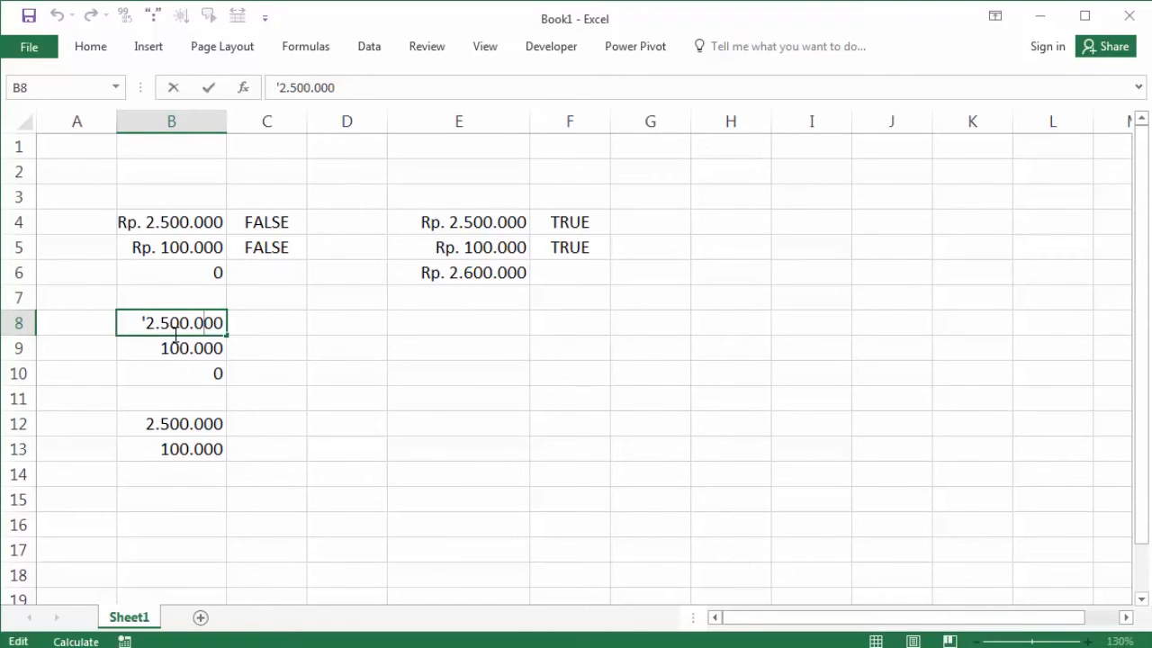
left_click(260, 370)
left_click(259, 324)
left_click(162, 322)
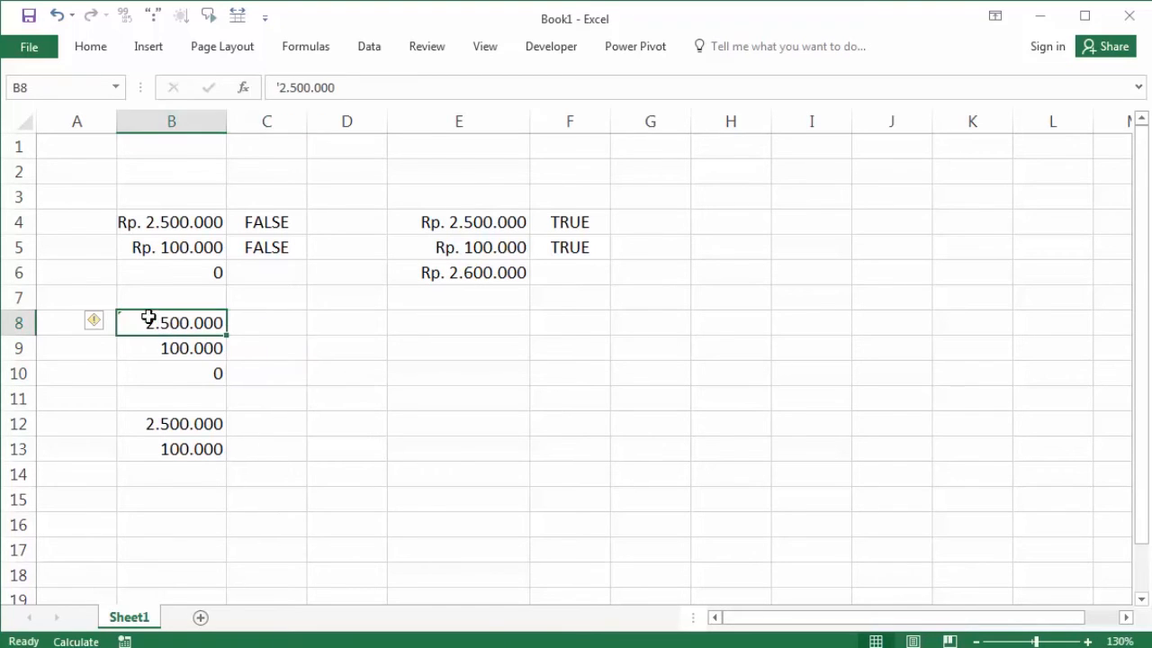
Enter =ISNUMBER(B8) in C8 and fill the formula down to C9
left_click(285, 326)
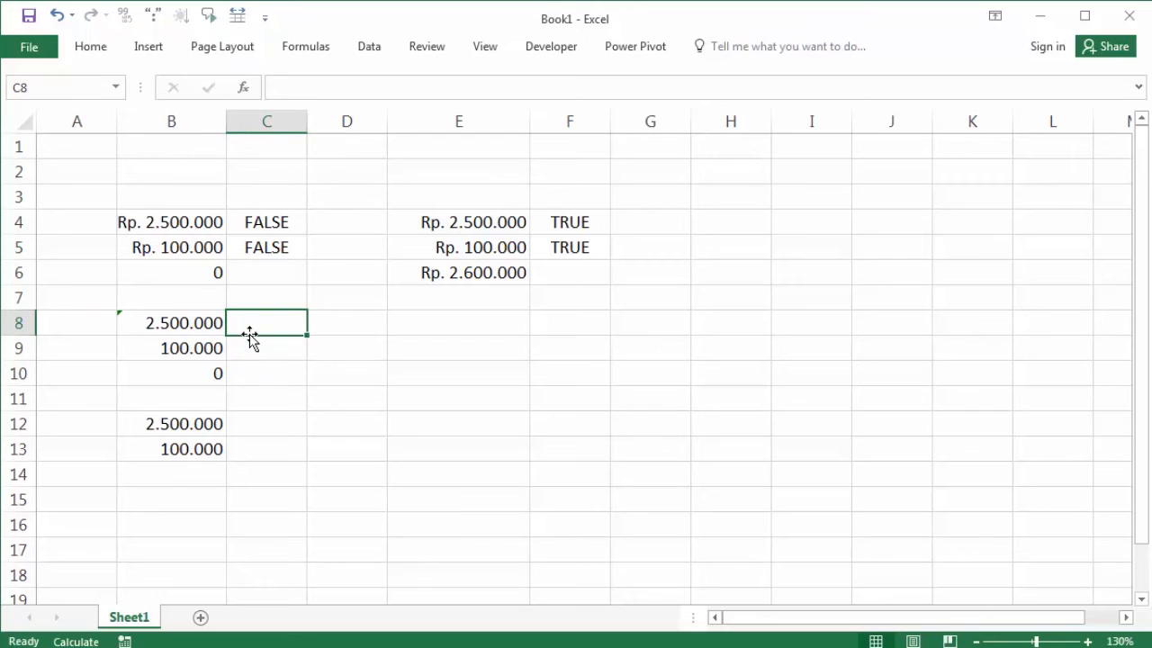
type("=isn")
key("Down")
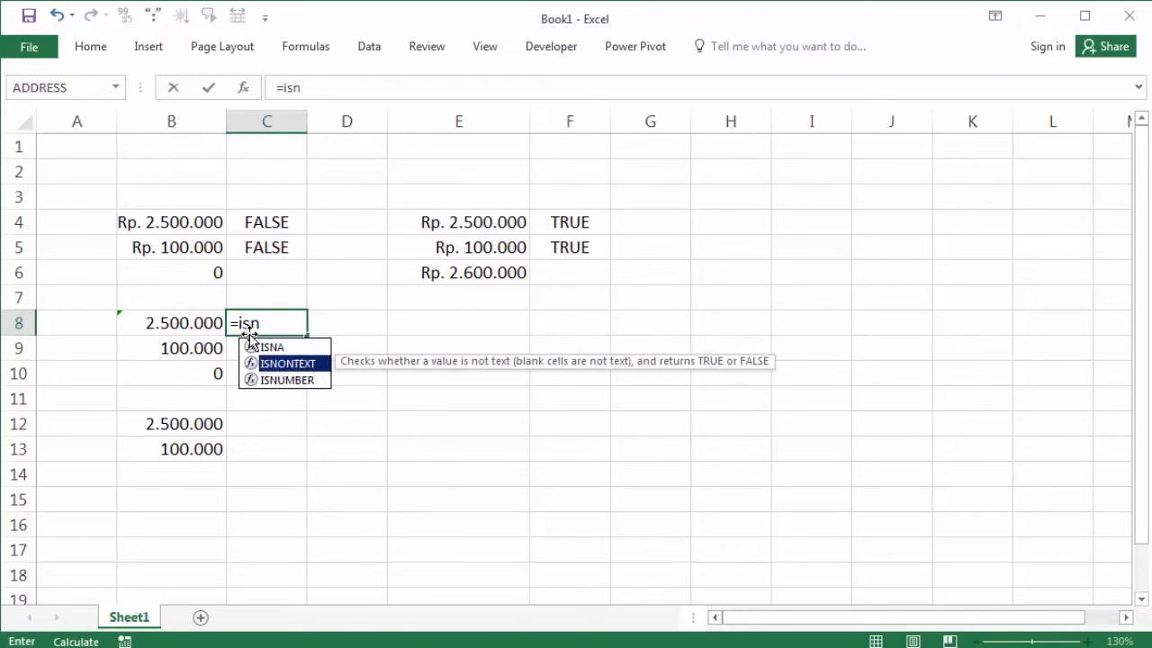
key("Down")
key("Tab")
key("Left")
key("Return")
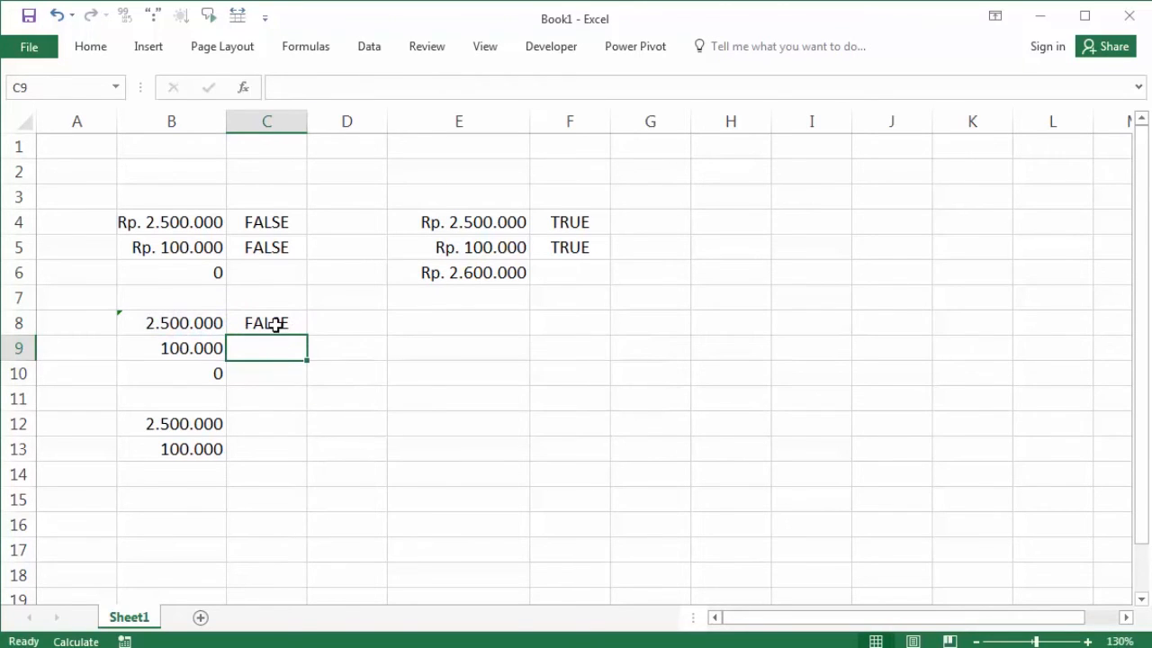
left_click(276, 324)
left_click_drag(306, 334, 307, 353)
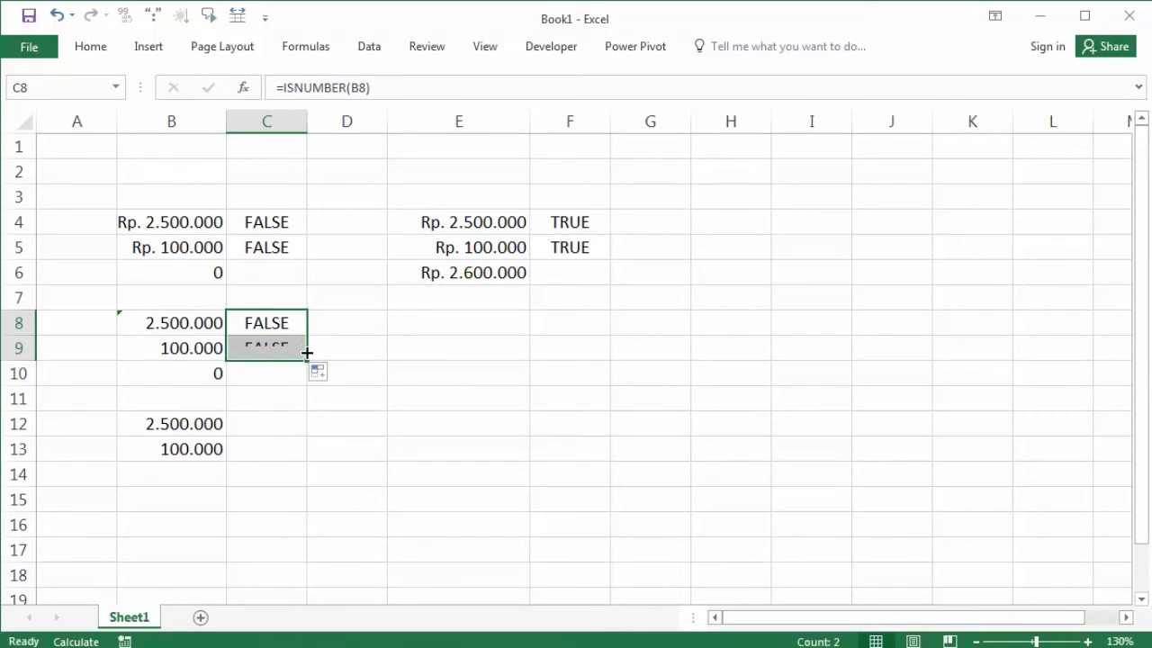
Enter the amounts 2500000 in E8 and 100000 in E9 as plain numbers without separators
left_click(184, 372)
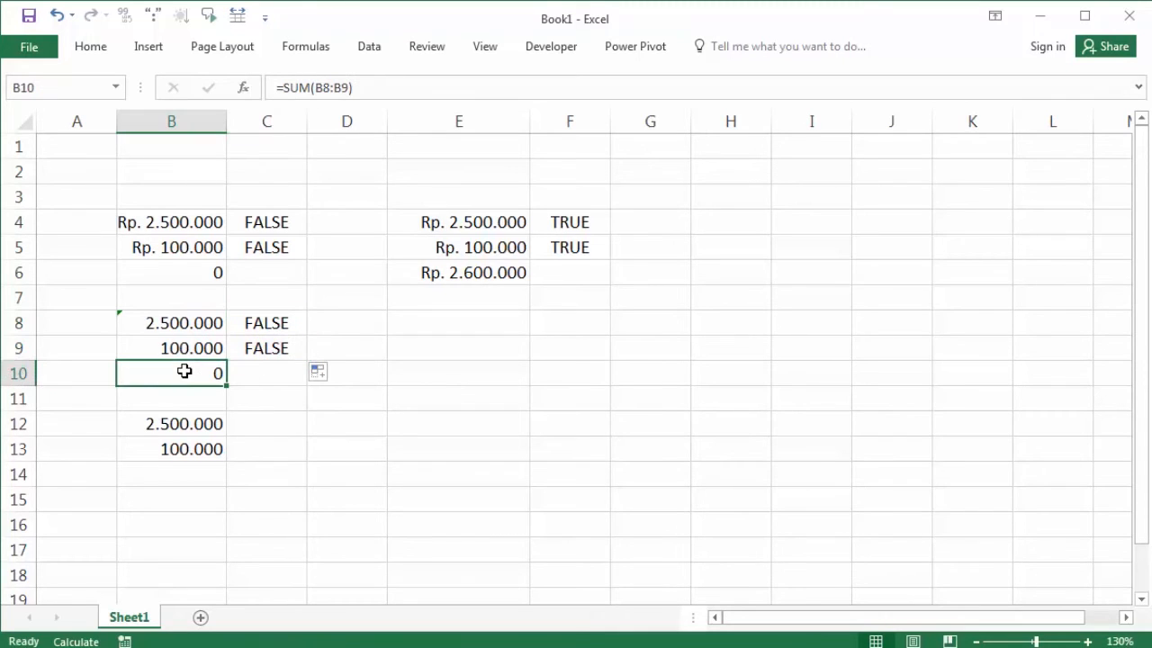
left_click(185, 326)
left_click(188, 344)
left_click(429, 326)
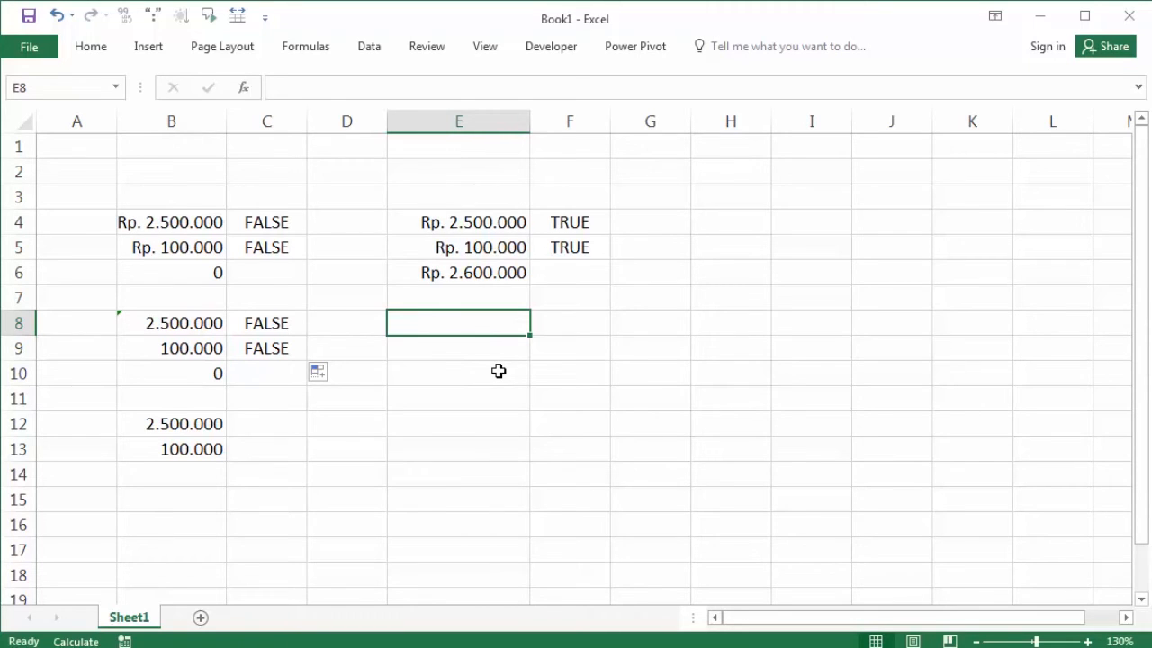
type("2500000")
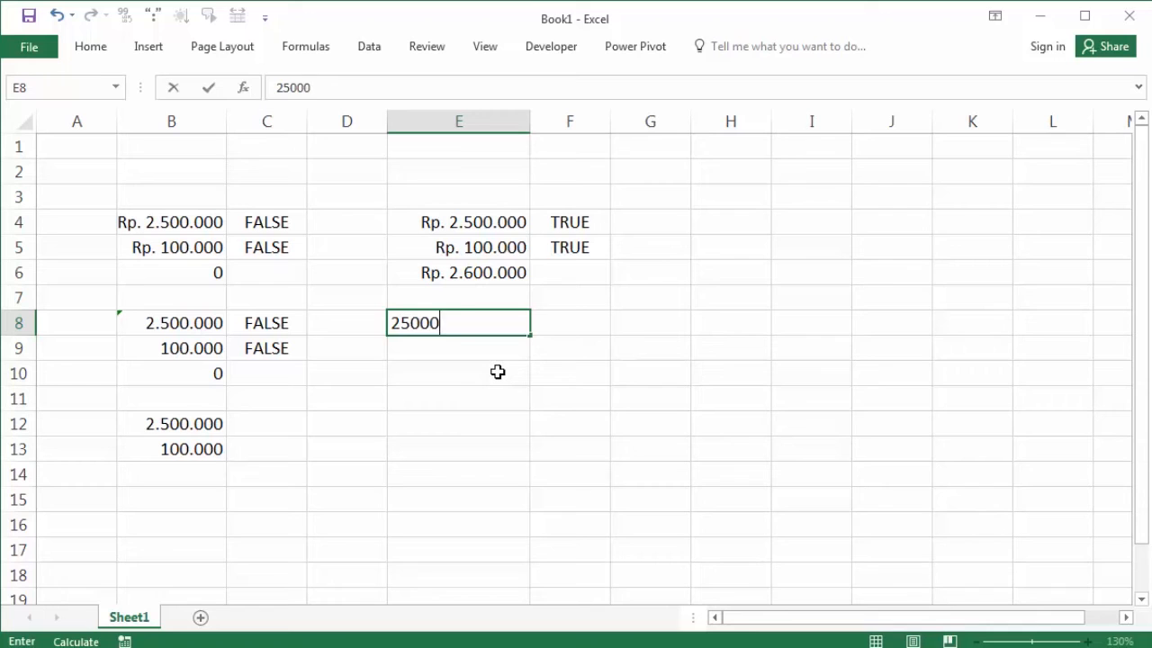
key("Return")
type("100000")
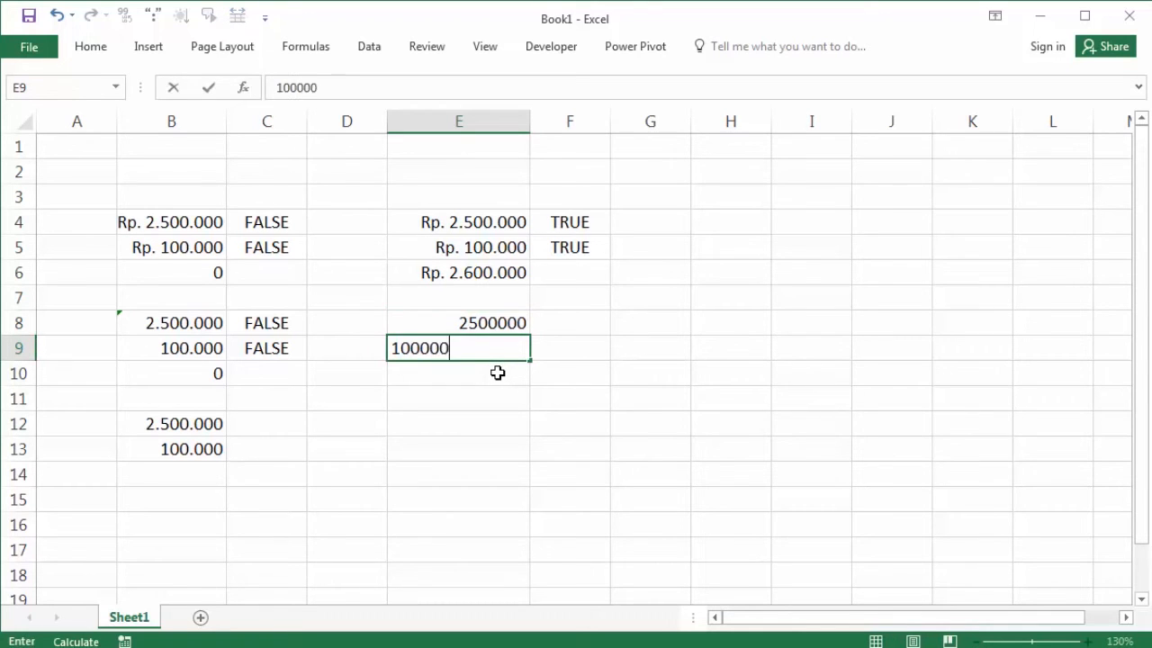
key("Return")
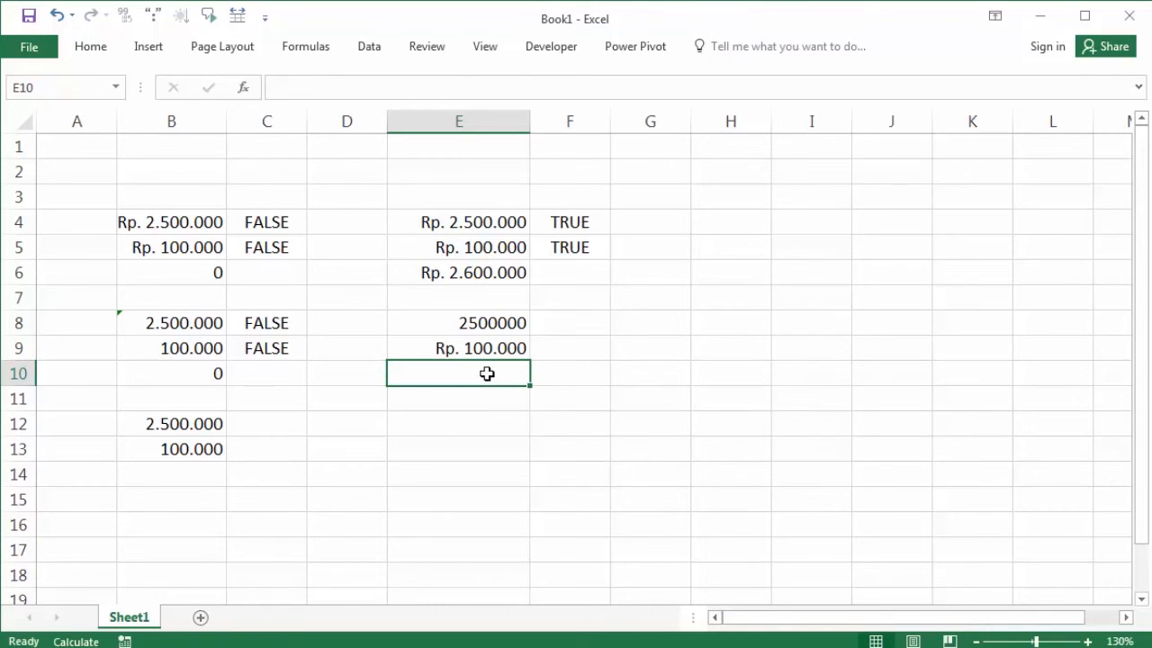
Apply the Comma style to the amounts in E8:E9 and compare them with the amounts in column B
left_click(478, 352)
left_click(189, 343)
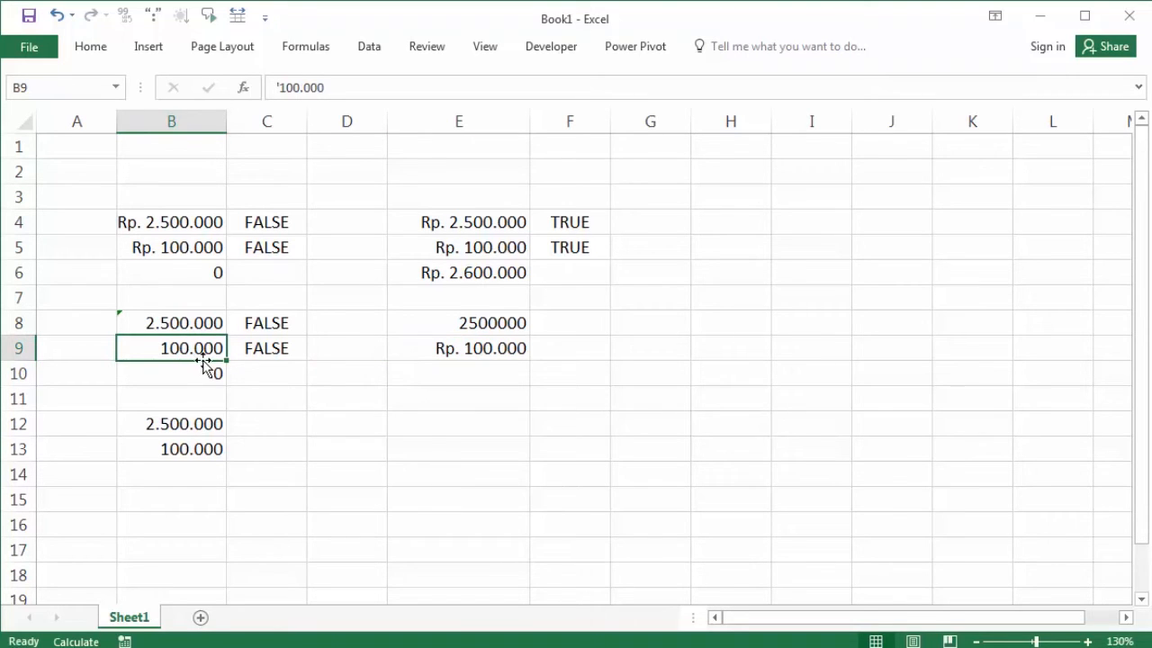
left_click_drag(458, 324, 461, 346)
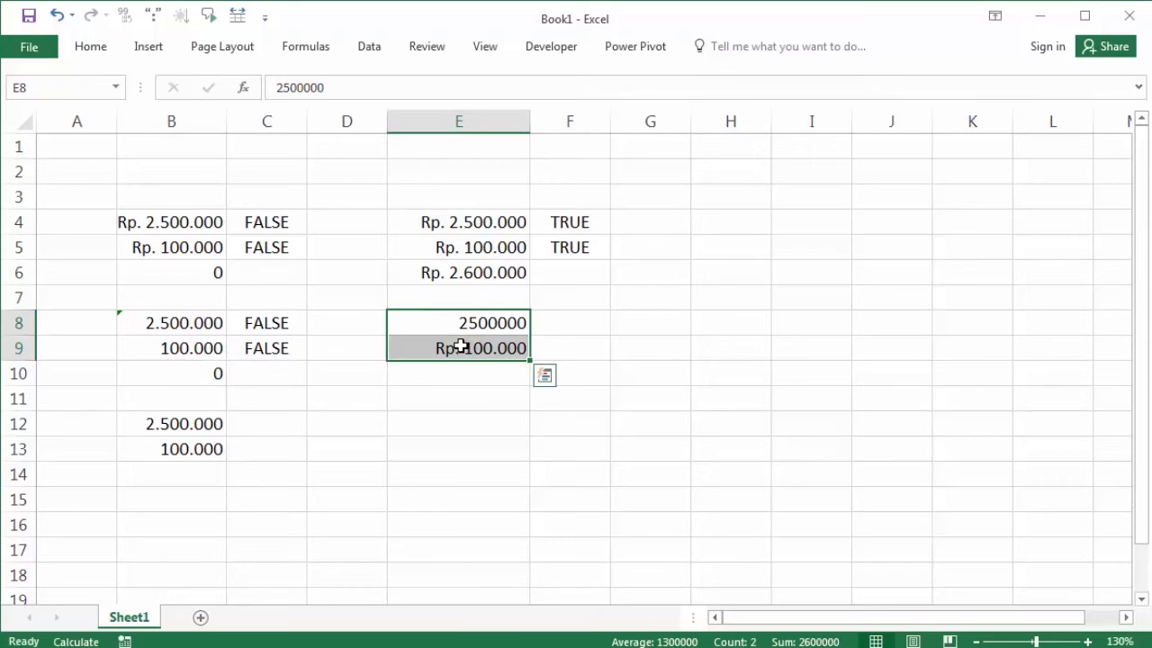
left_click(95, 52)
left_click(609, 110)
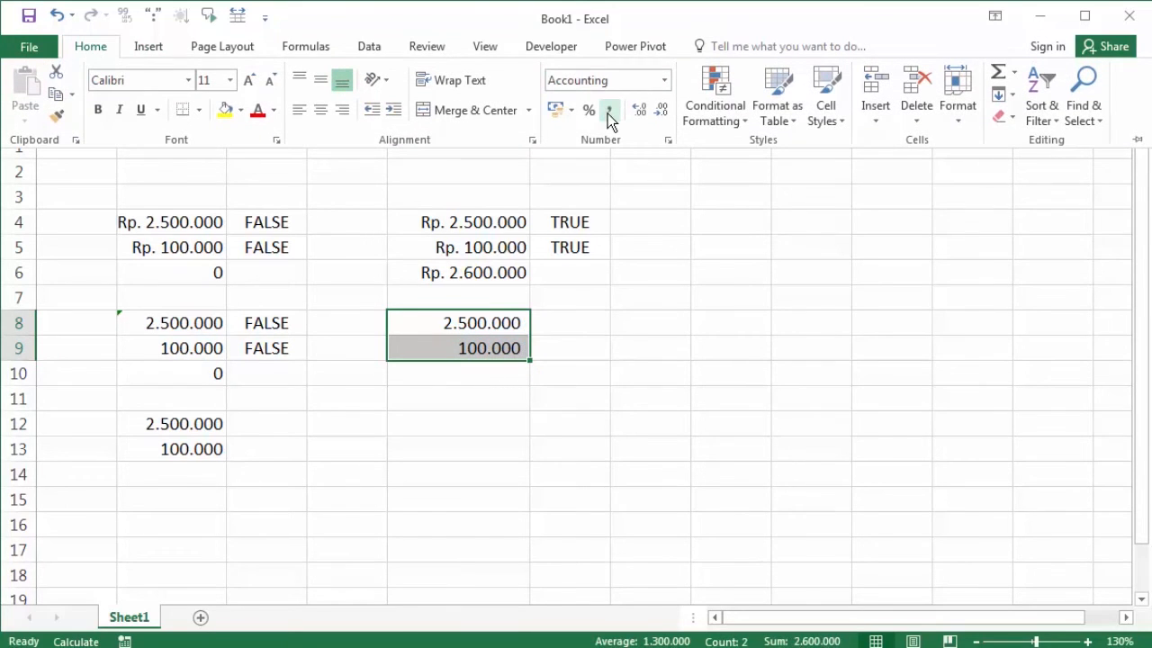
left_click(557, 419)
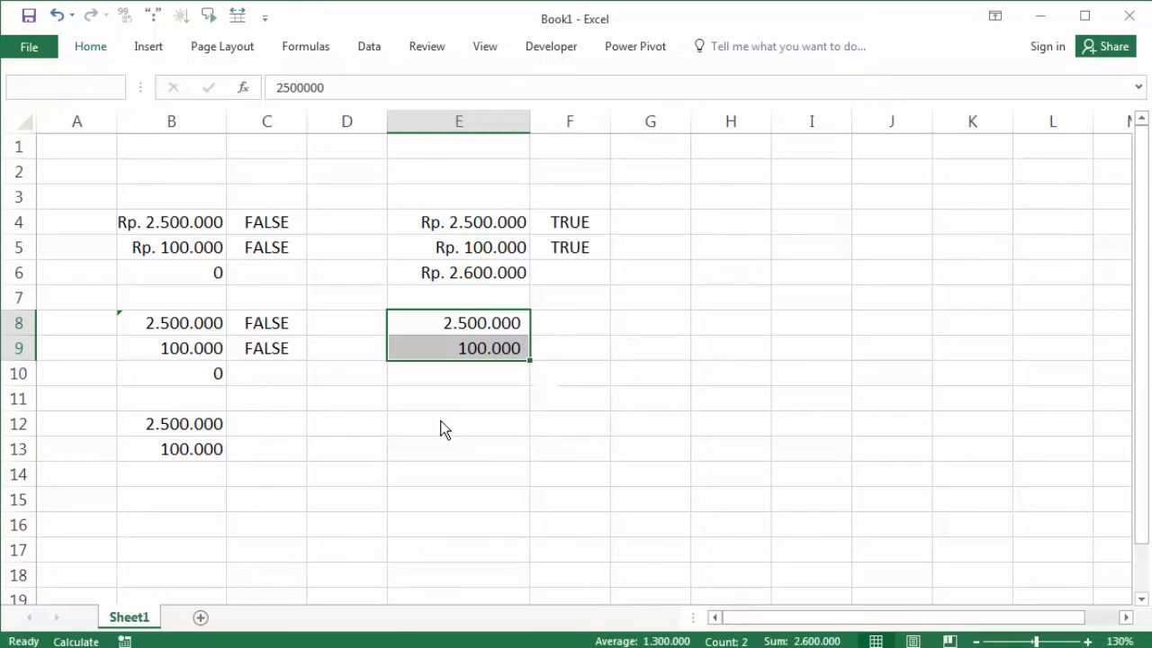
left_click(193, 326)
Enter =ISNUMBER(E8) in F8 and fill the formula down to F9
left_click(469, 373)
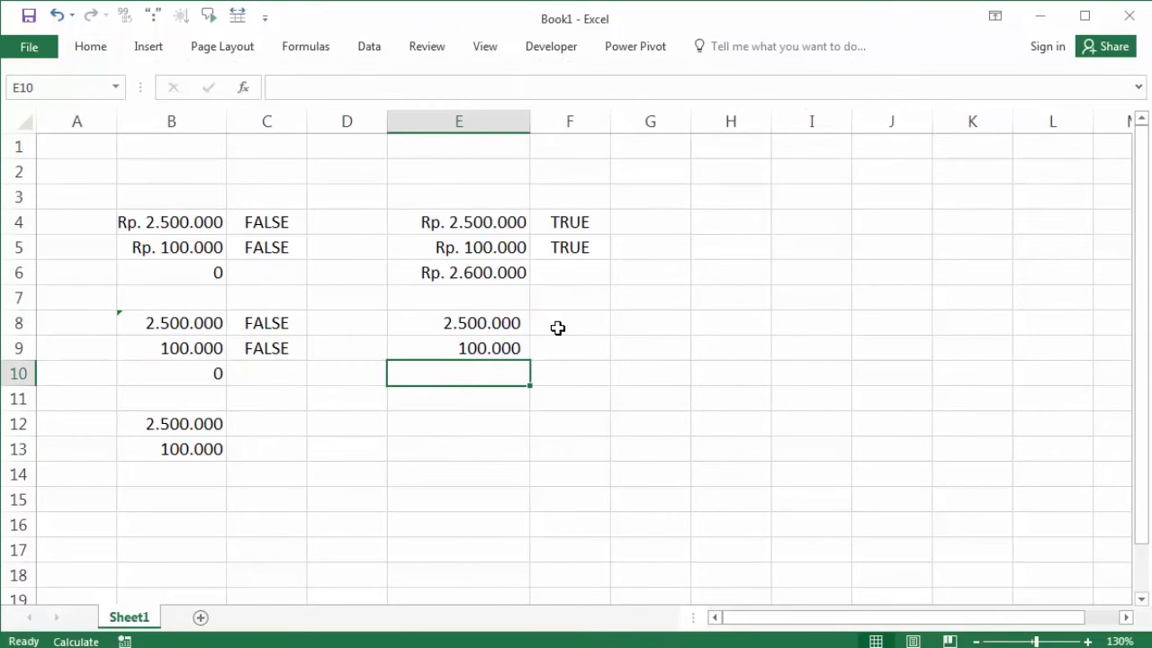
left_click(556, 331)
type("=isn")
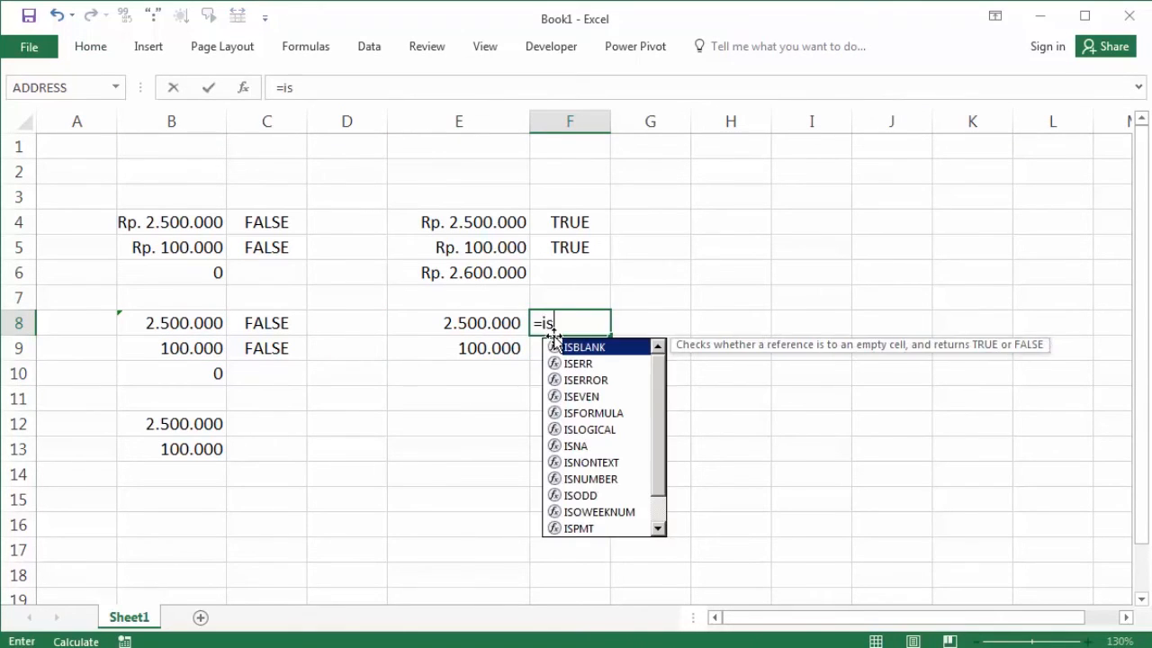
key("Down")
key("Down")
key("Tab")
key("Left")
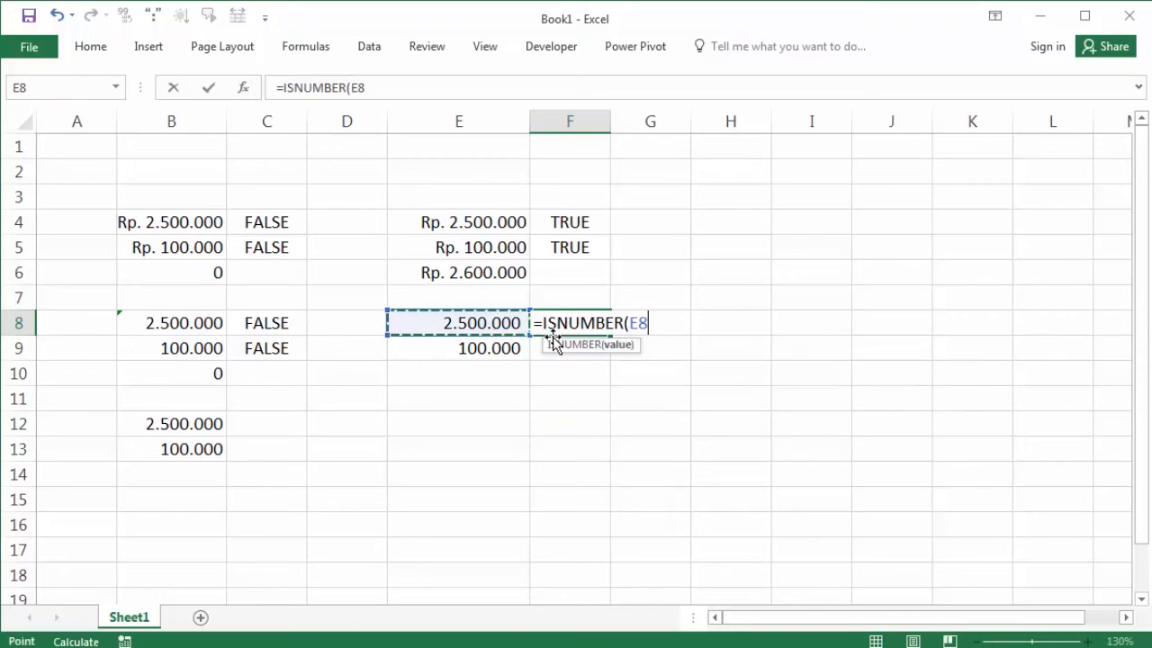
key("Return")
left_click(580, 328)
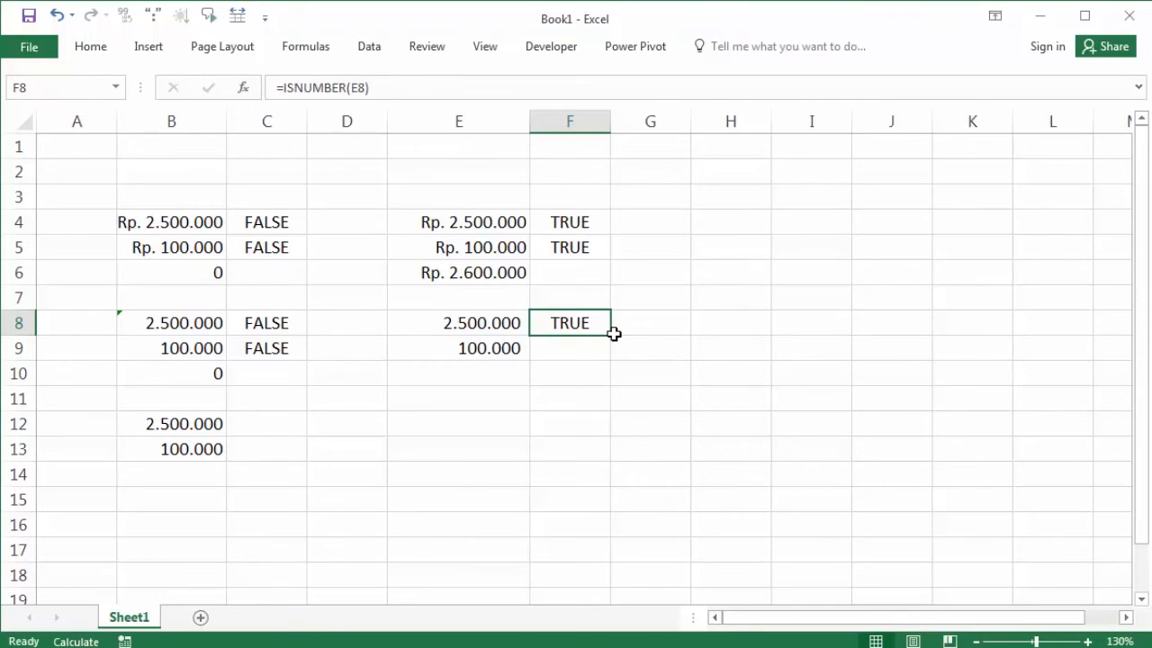
left_click_drag(613, 335, 594, 352)
Sum the formatted amounts by entering =SUM(E8:E9) in E10 and check the formula
left_click(496, 326)
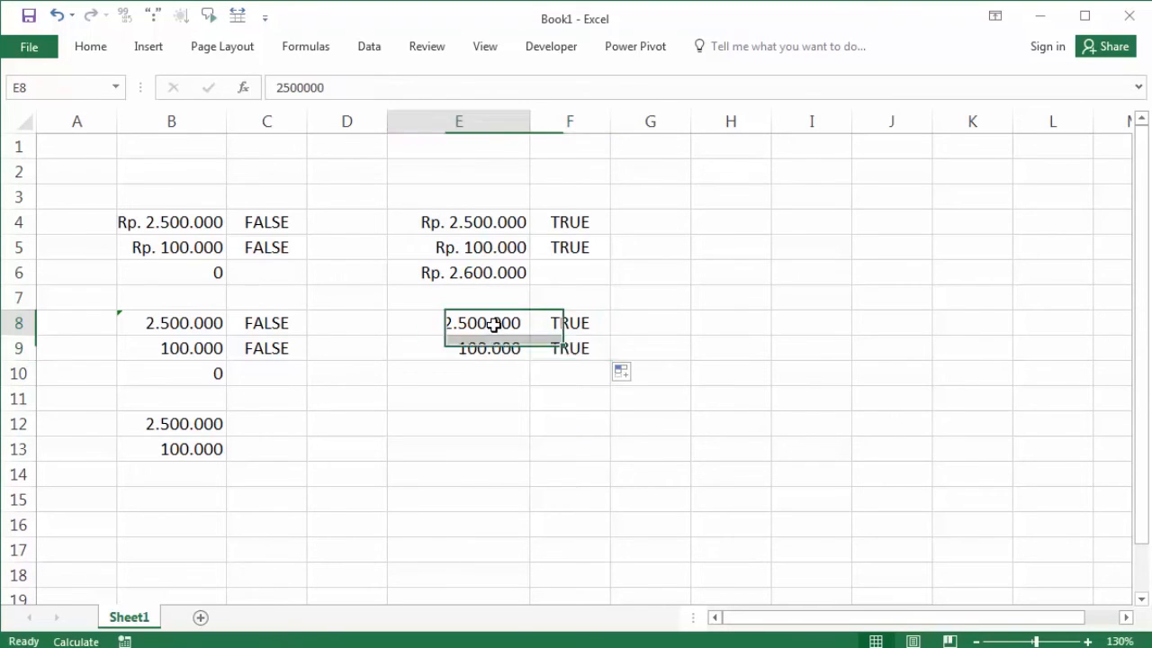
left_click(491, 372)
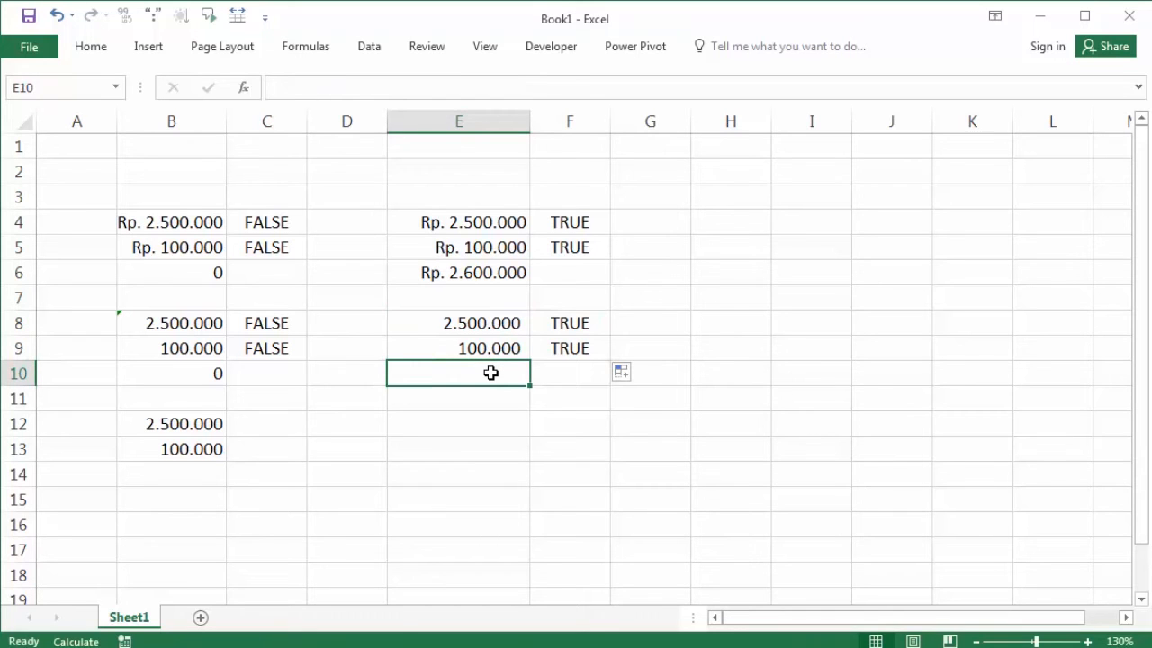
type("=sum")
key("Tab")
key("Up")
key("shift+Up")
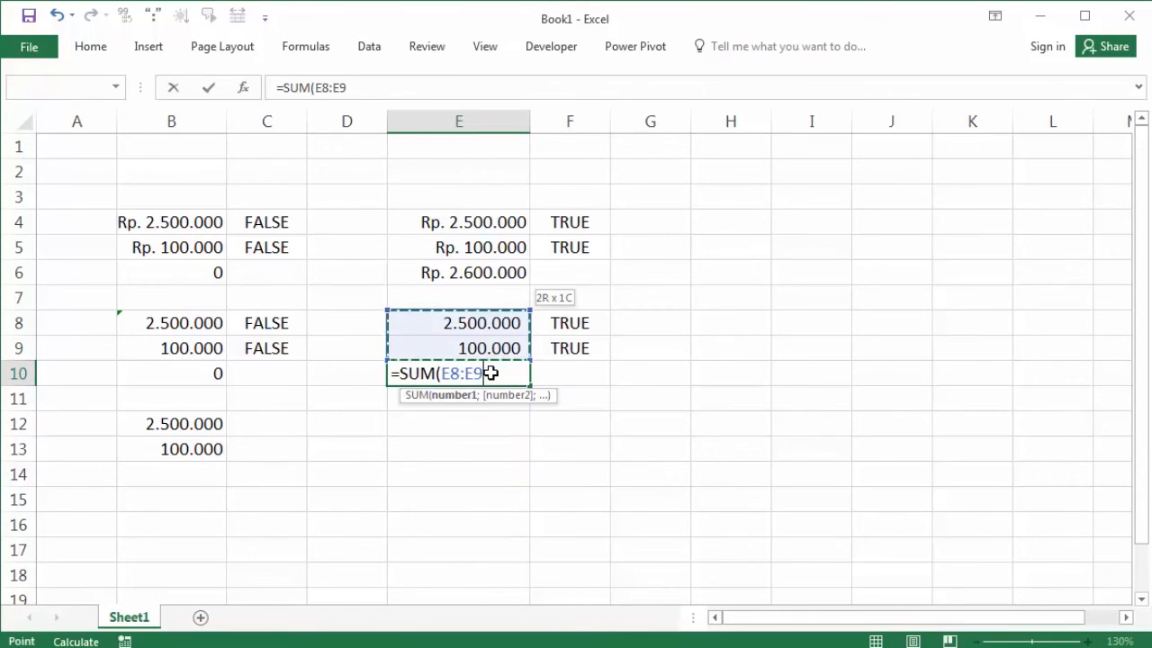
key("Return")
left_click(491, 372)
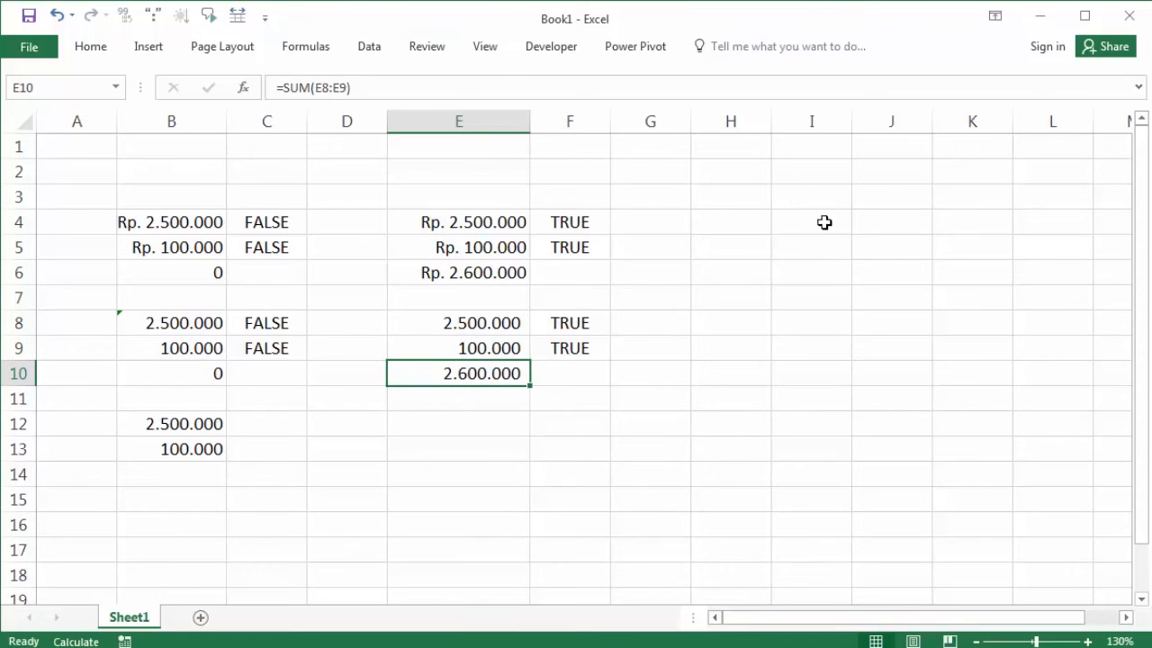
Check the amounts in B12 and B13, and sum them by entering =SUM(B12:B13) in B14
left_click(374, 488)
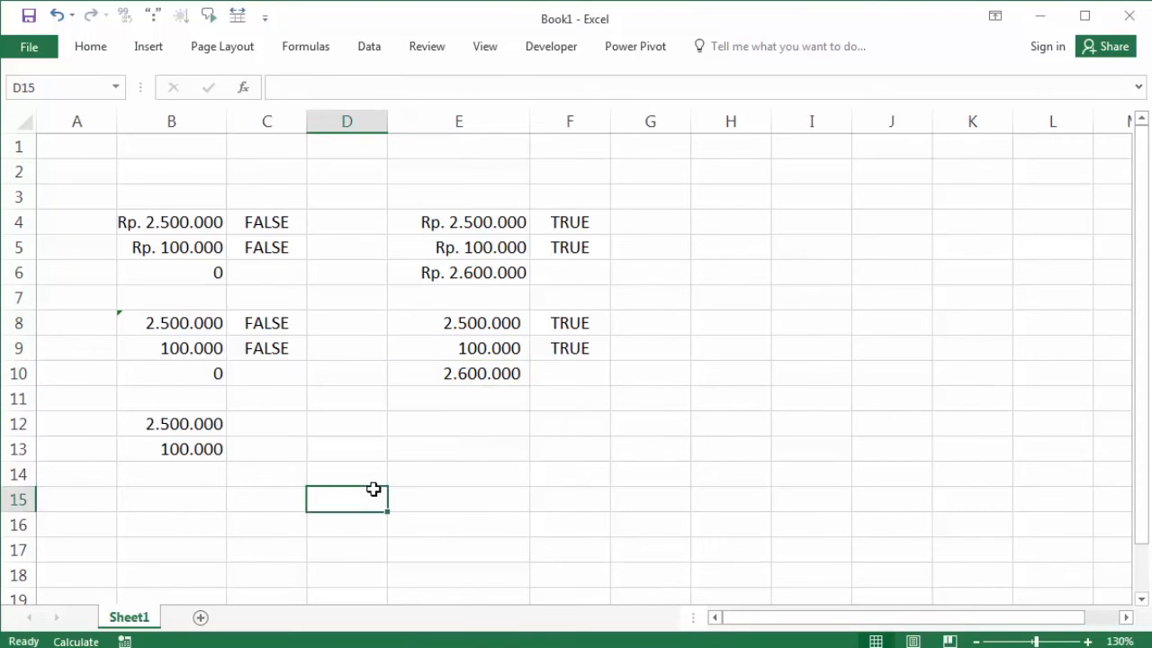
left_click(209, 424)
left_click(203, 481)
left_click(207, 452)
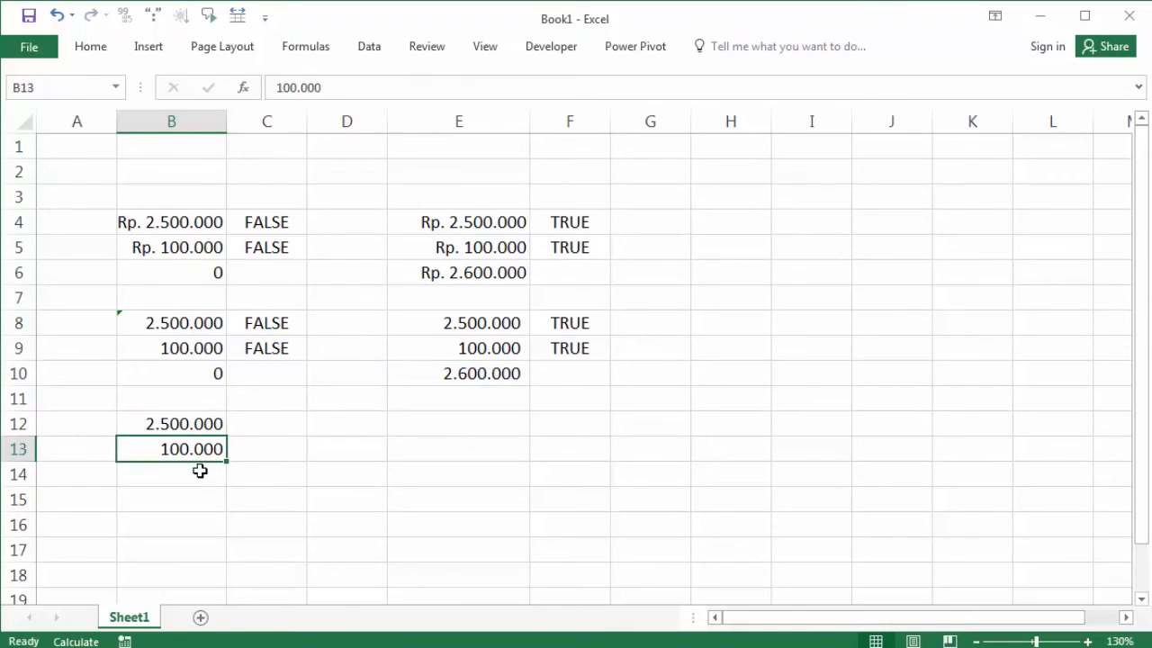
left_click(207, 472)
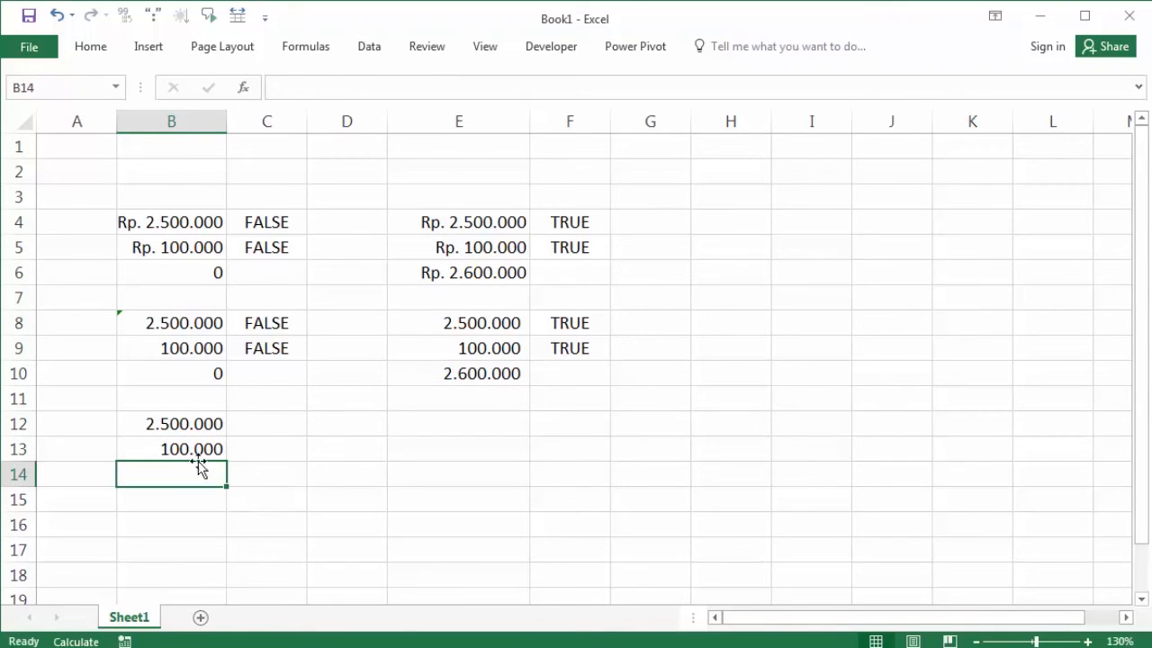
type("=SUM(")
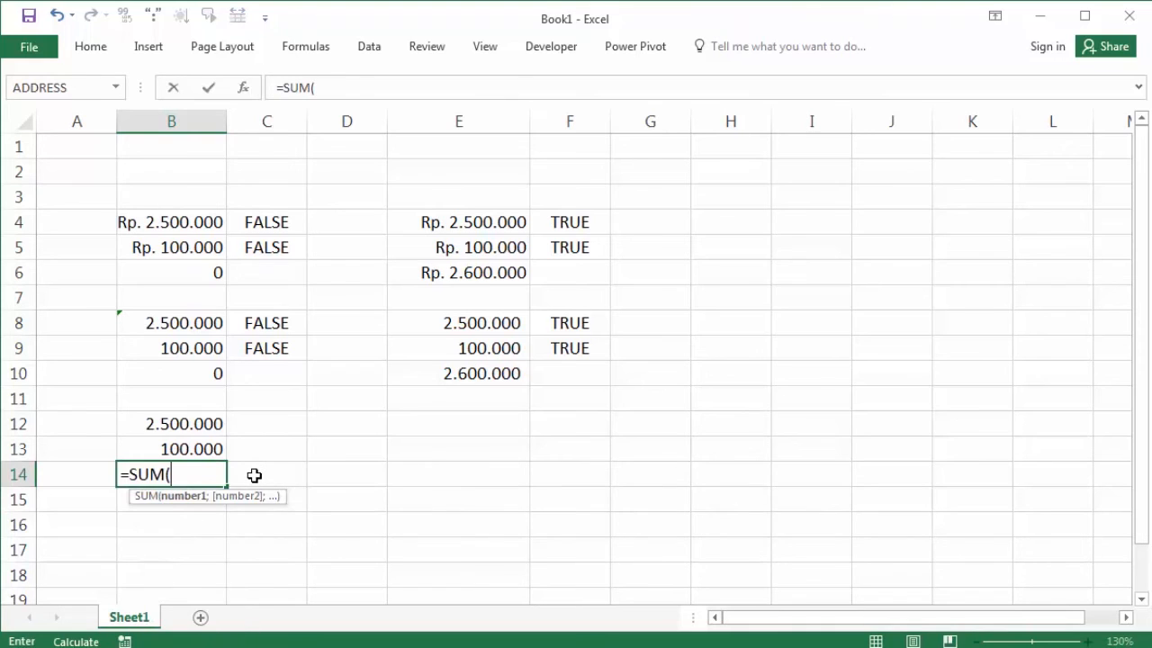
key("Up")
key("Return")
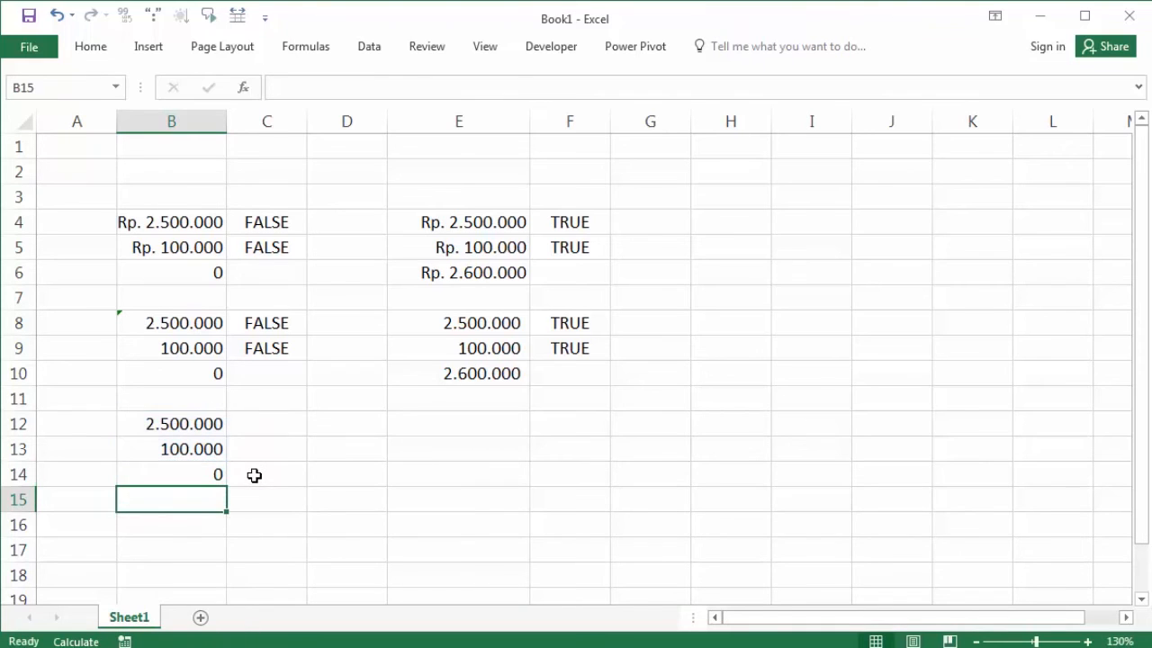
key("Up")
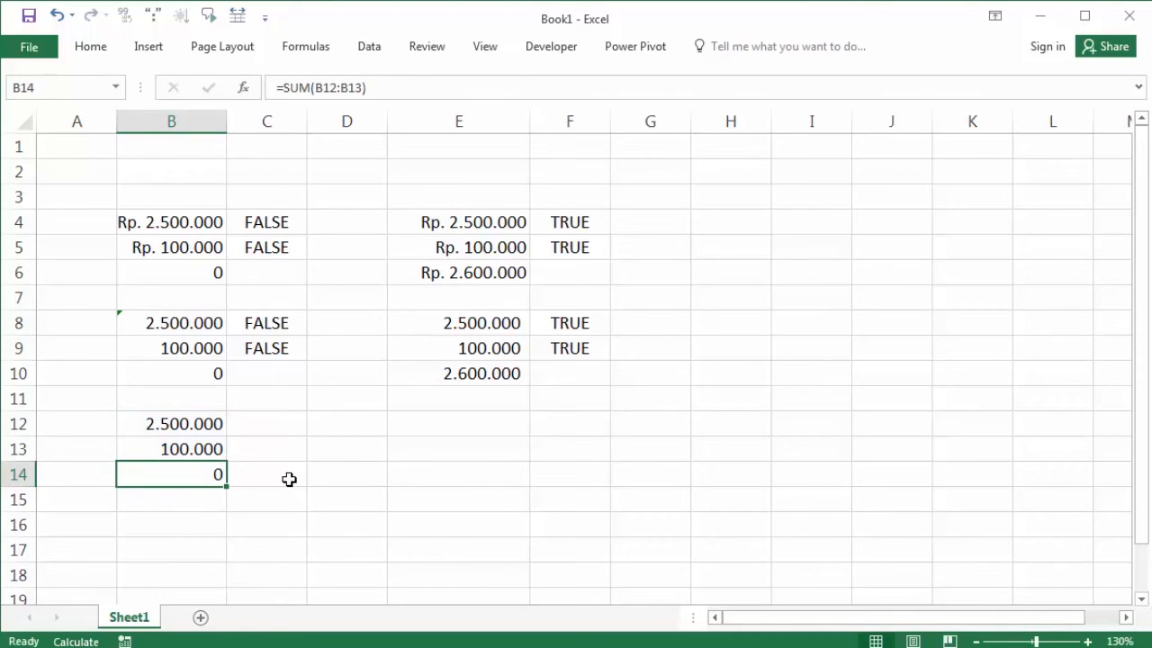
Inspect the amounts in B12:B13 and check which number format is applied to them
left_click(192, 426)
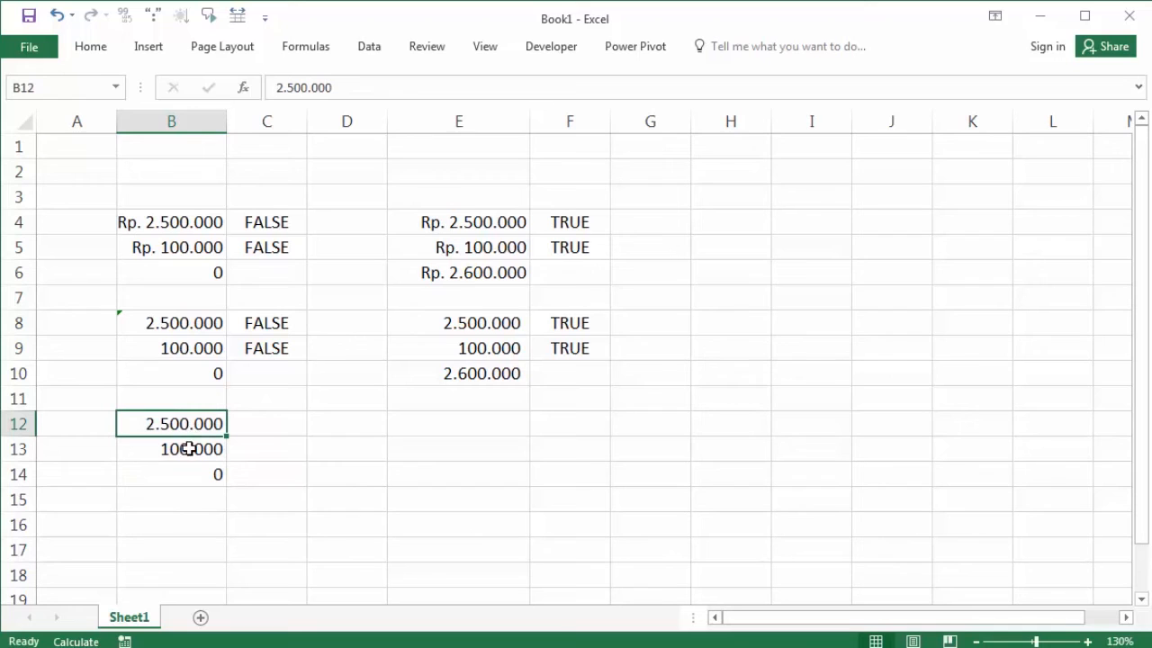
left_click(184, 450)
left_click(184, 424)
left_click_drag(184, 425, 184, 438)
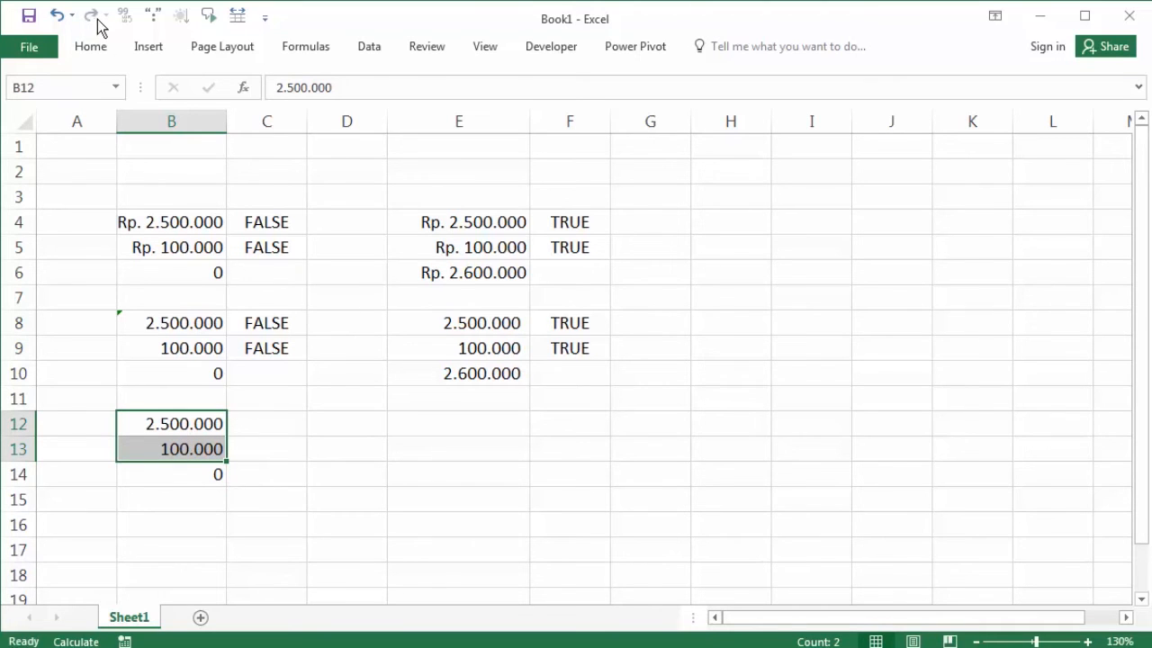
left_click(91, 46)
left_click(663, 80)
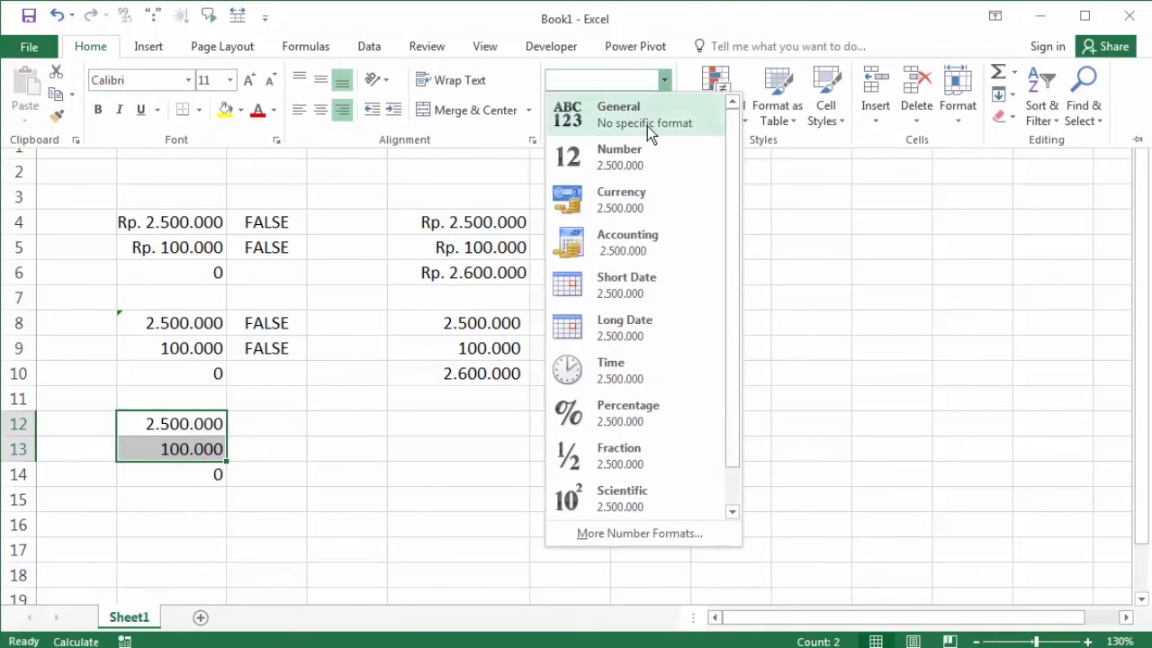
left_click(285, 484)
left_click(284, 483)
left_click(209, 431)
left_click_drag(209, 443, 209, 448)
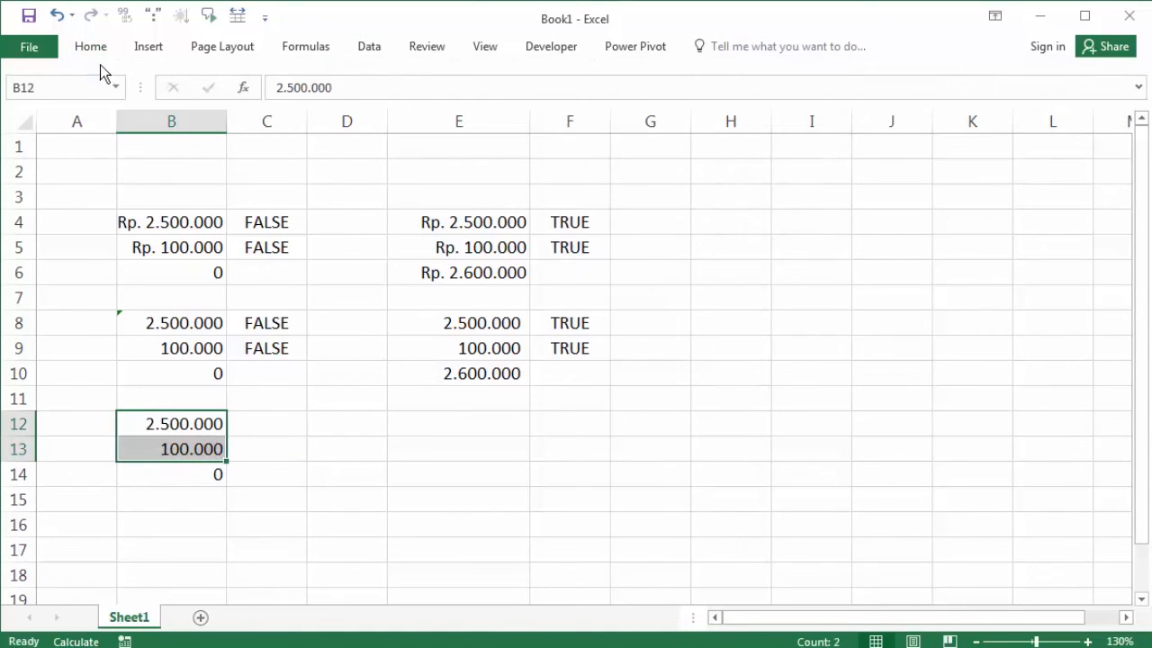
left_click(91, 46)
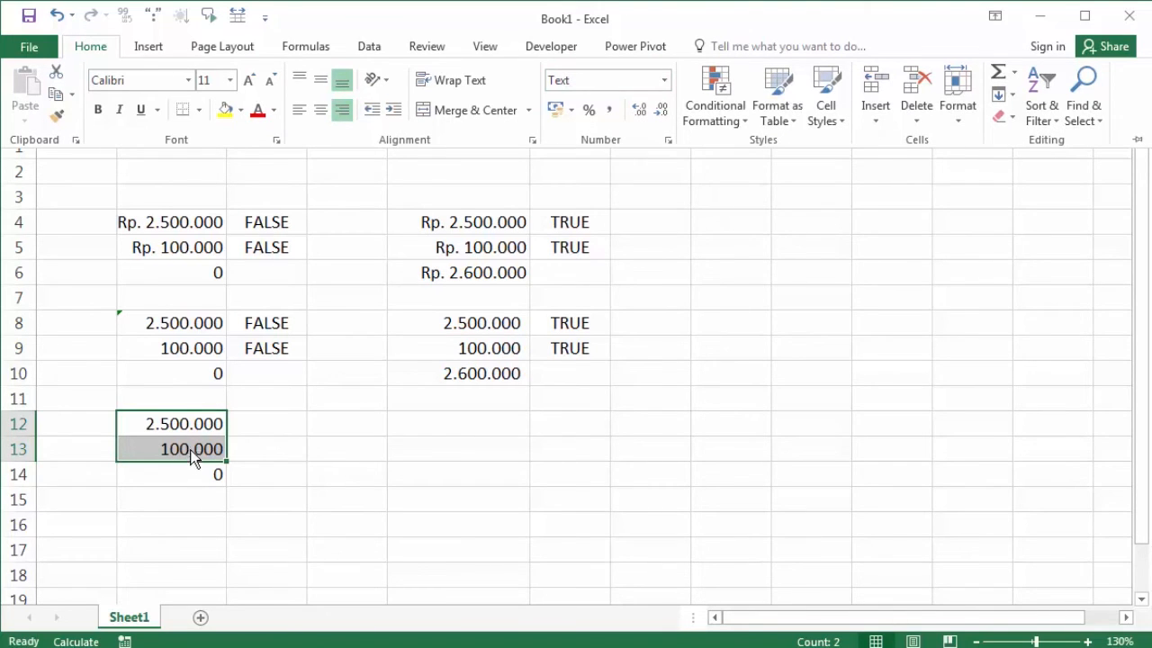
Enter =ISNUMBER(B12) in C12, fill the formula down to C13, and compare with the sum in B14
left_click(254, 422)
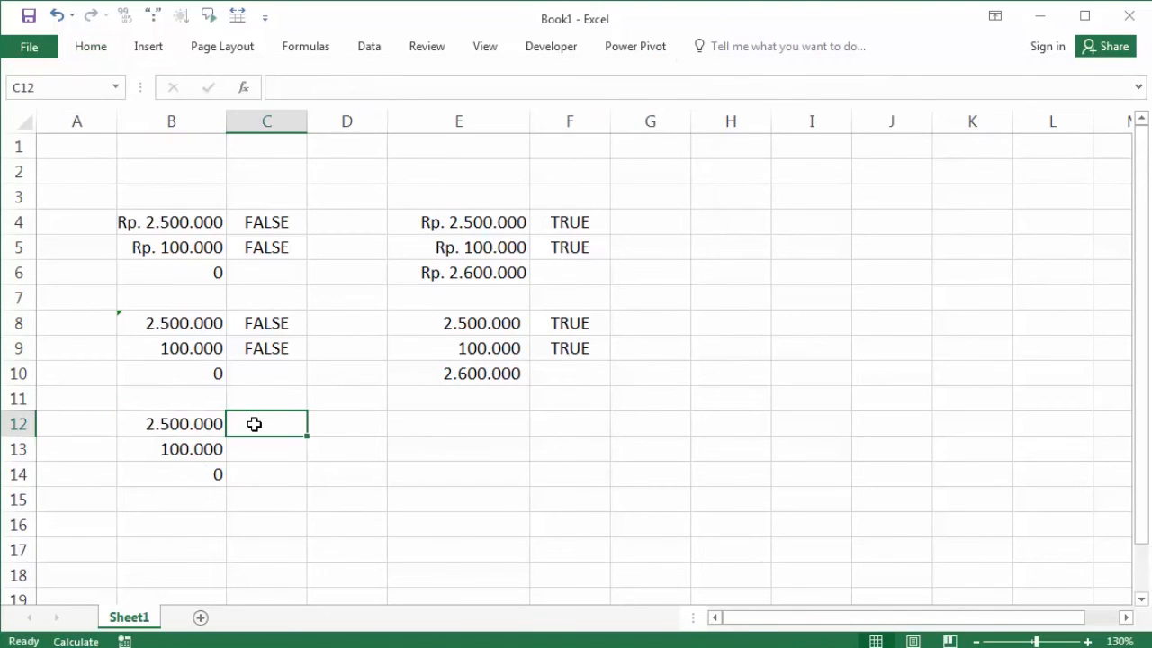
type("=isnu")
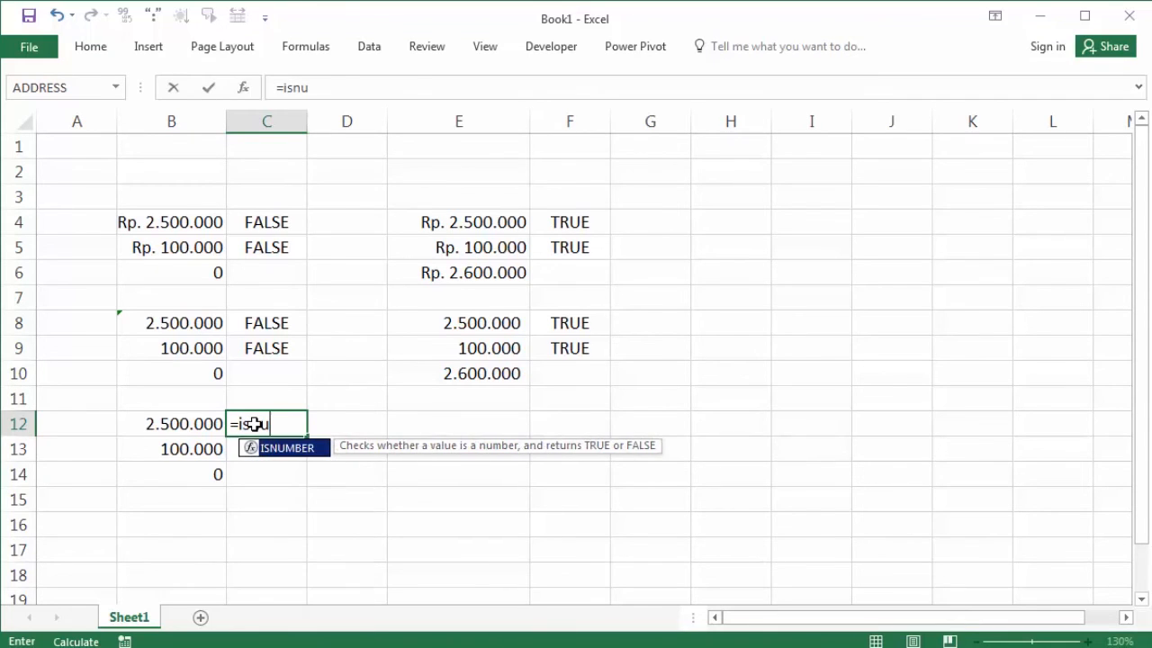
key("Tab")
key("Left")
key("Return")
left_click(255, 424)
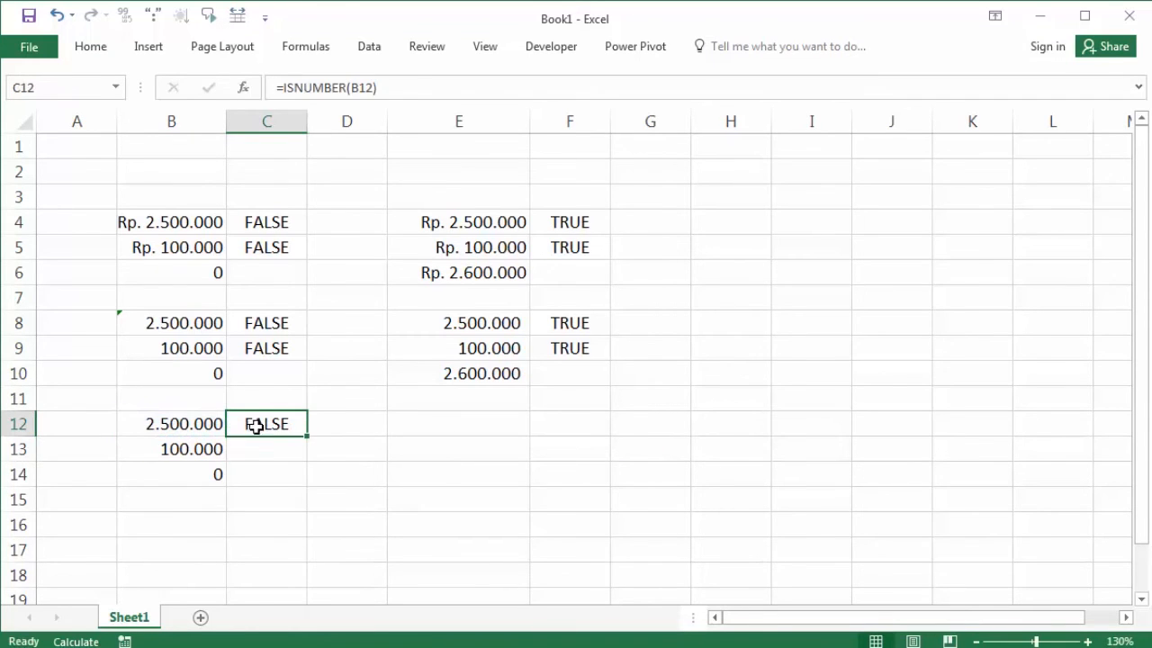
left_click_drag(303, 437, 307, 460)
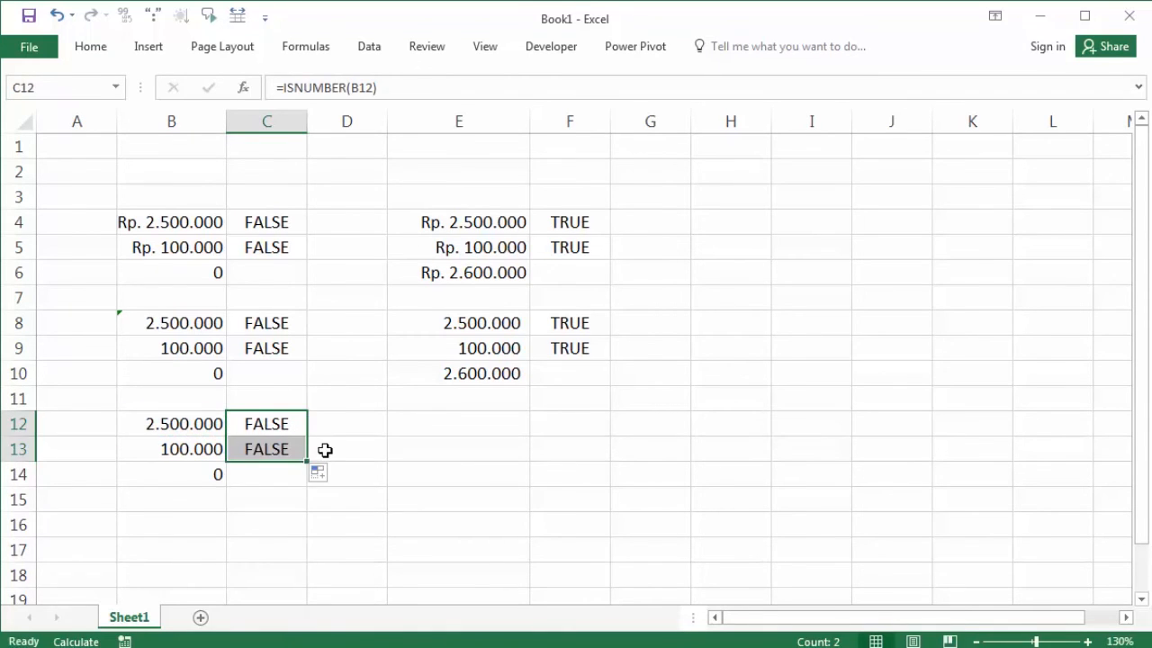
left_click(209, 468)
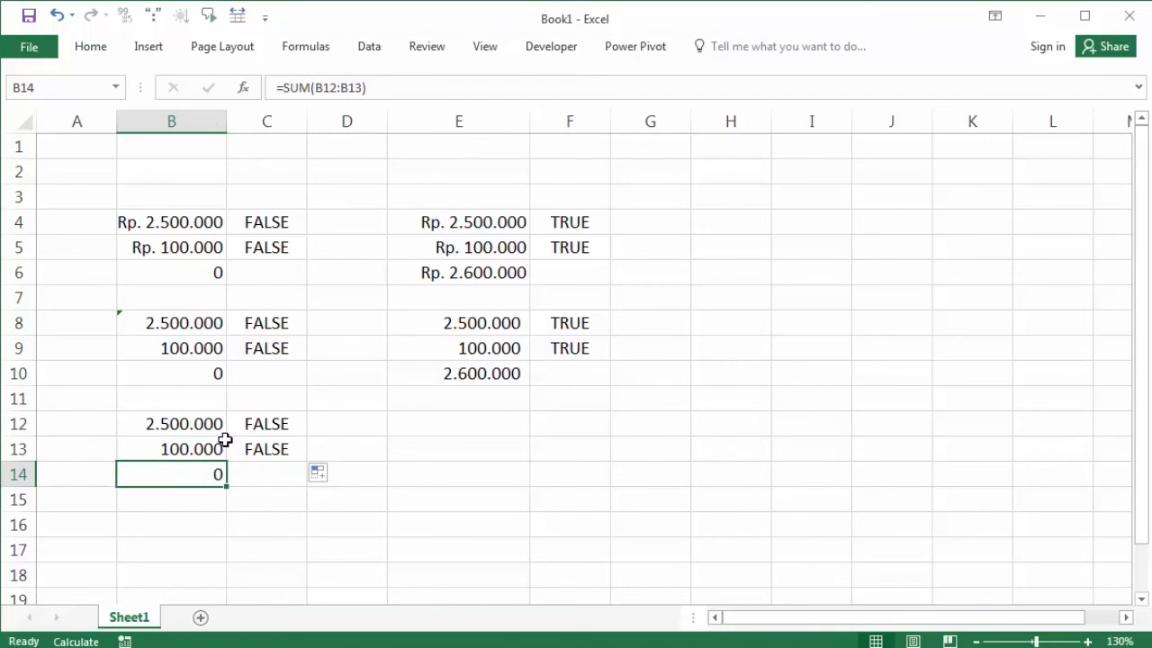
left_click(202, 429)
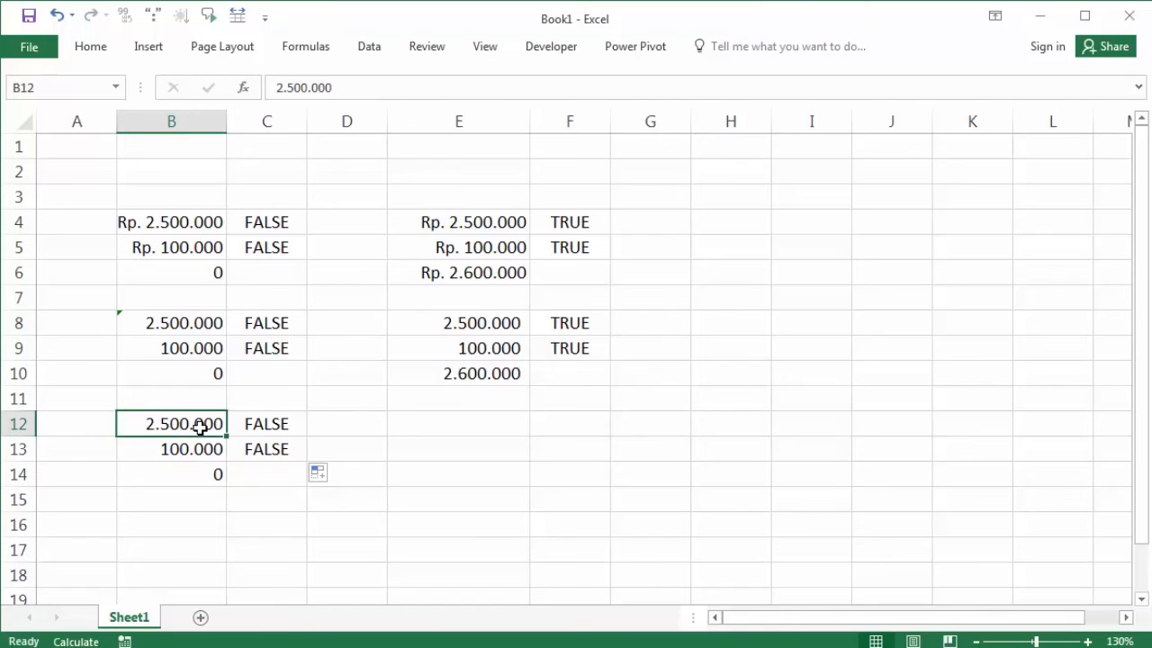
Enter the plain numbers 2500000 in E12 and 100000 in E13
left_click(453, 417)
type("2500000")
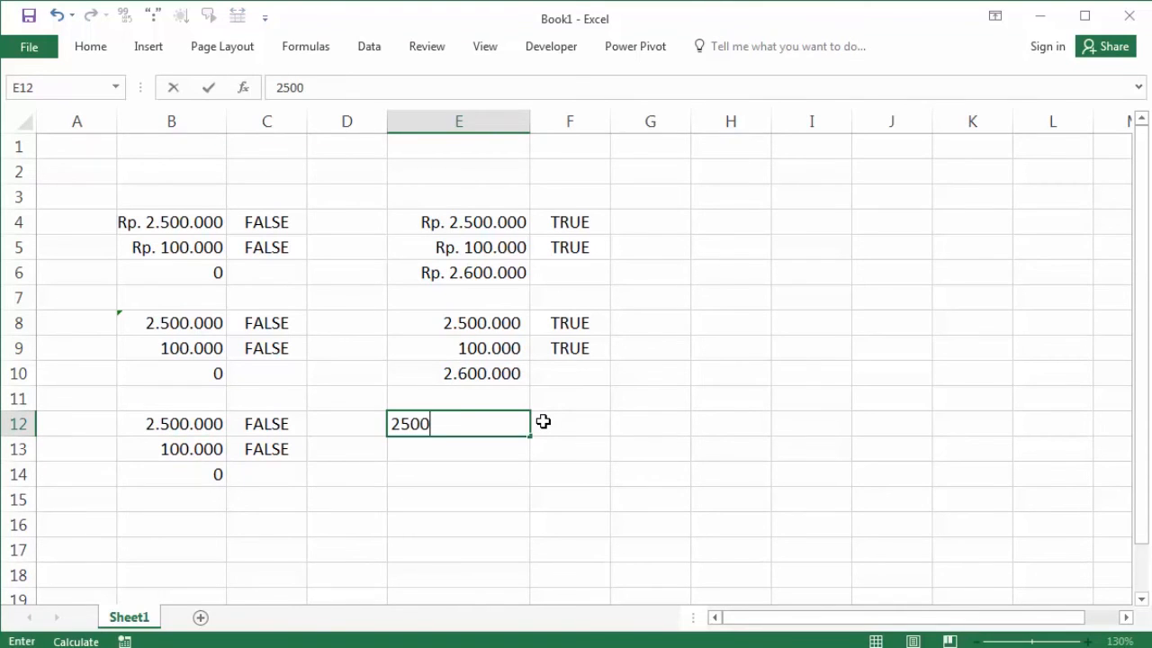
key("Return")
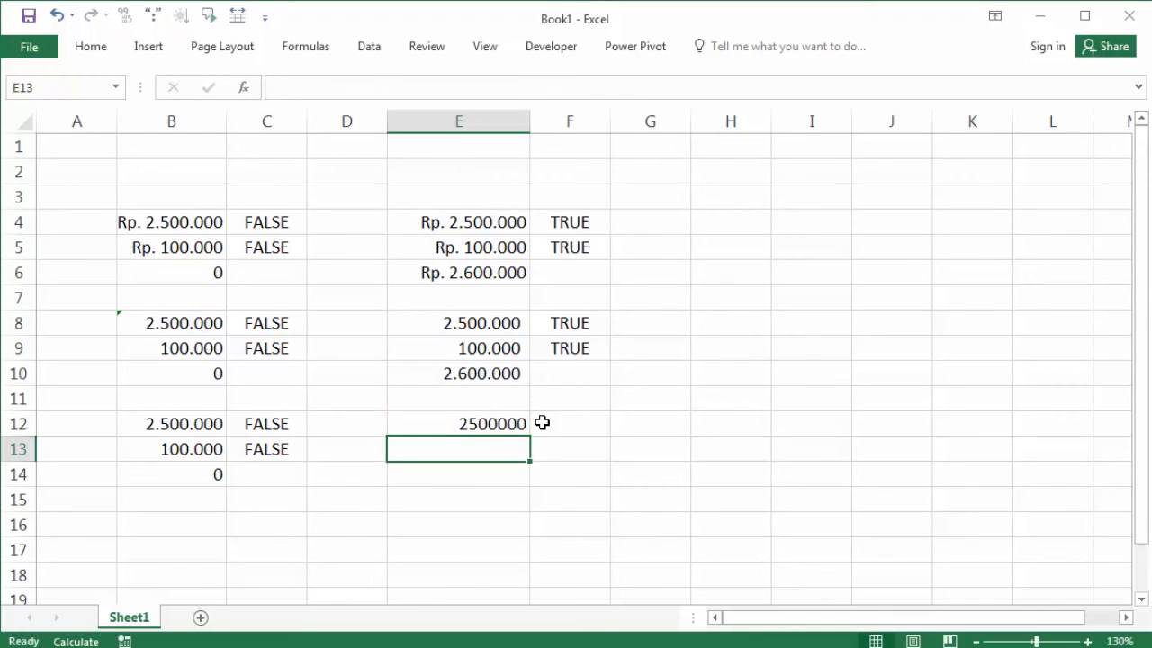
type("100000")
key("Return")
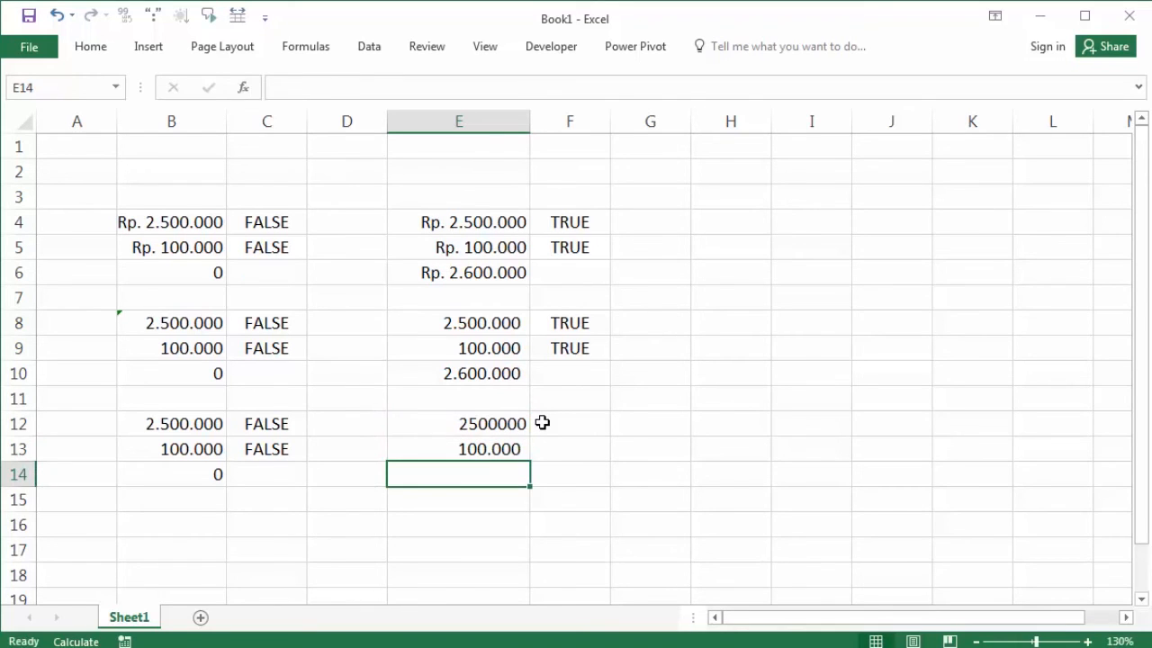
Sum the plain numbers by entering =SUM(E12:E13) in E14 and check the formula
type("=SUM(")
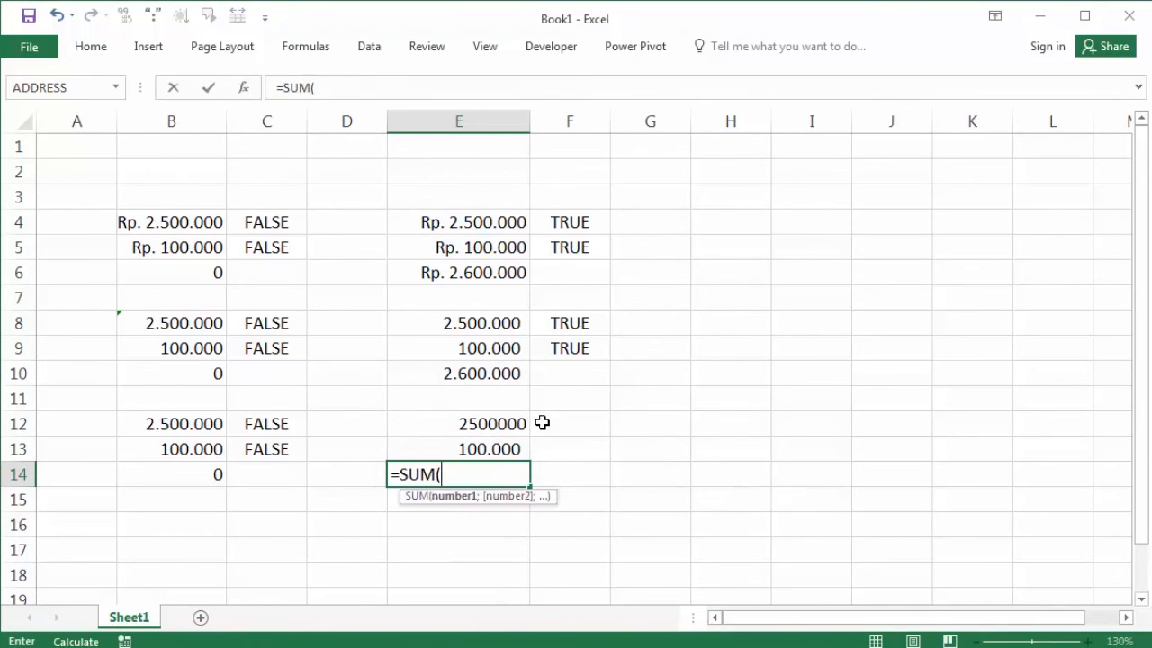
key("Up")
key("shift+Up")
key("Return")
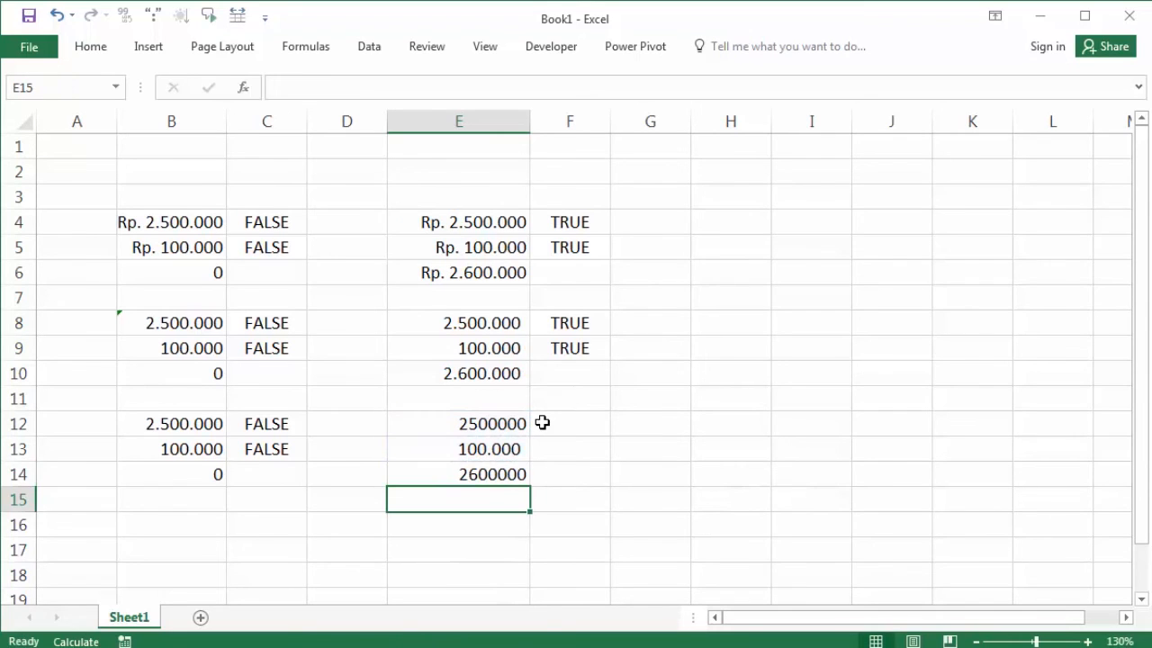
left_click(508, 472)
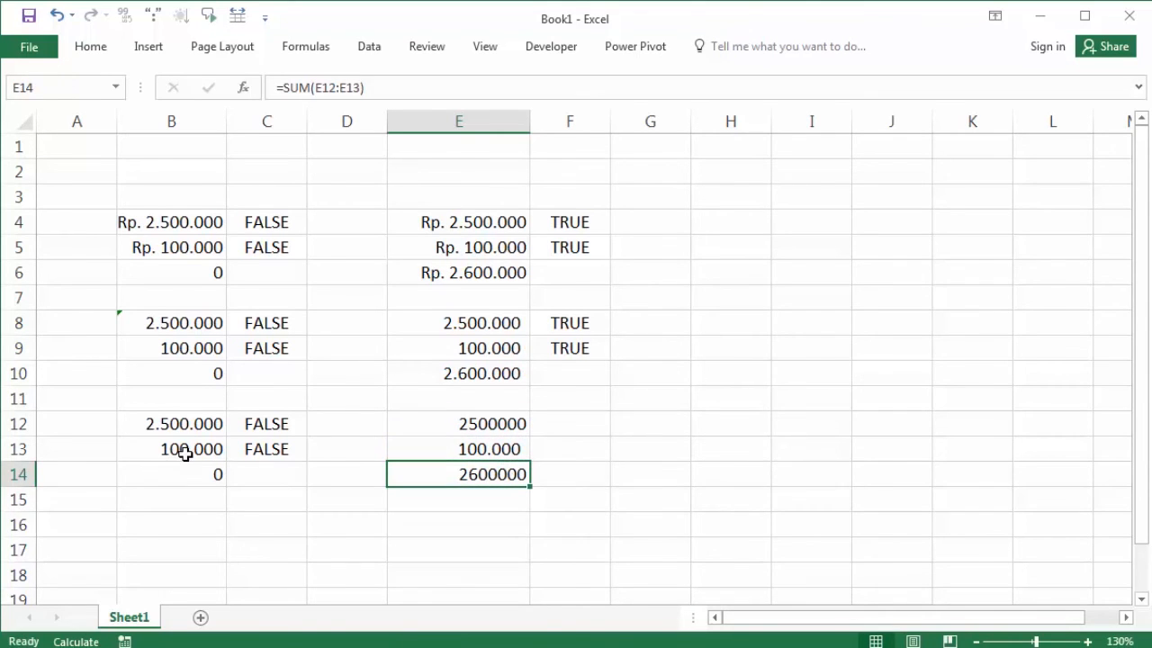
Apply the Comma style to the amounts and their total in E12:E14
left_click_drag(440, 430, 441, 471)
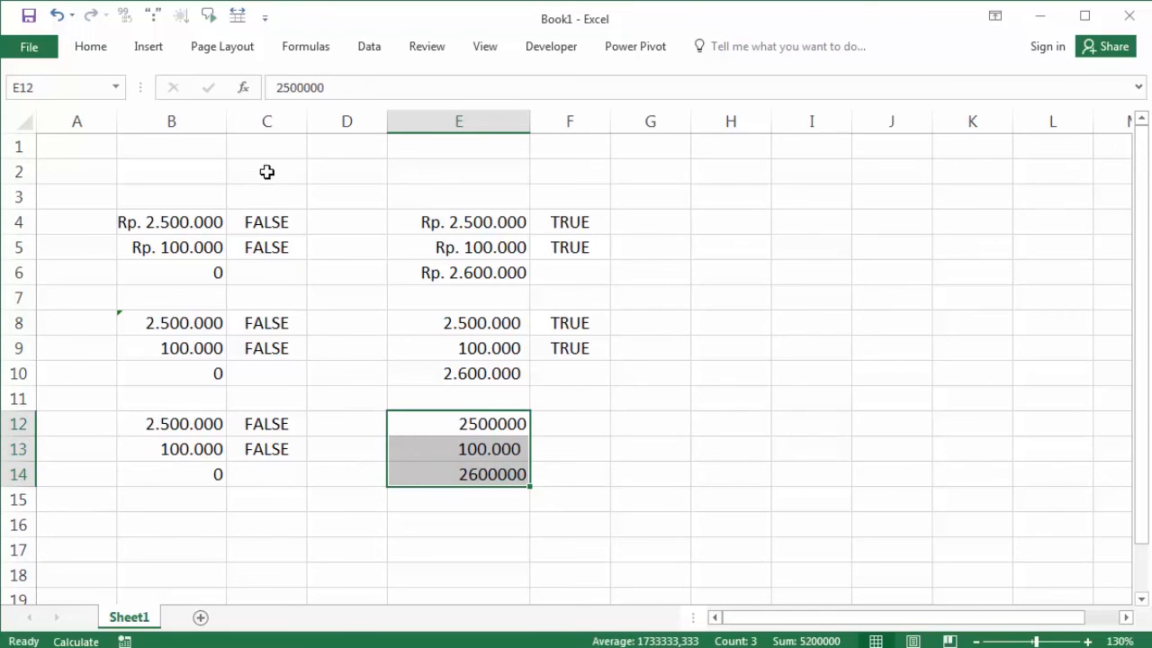
left_click(90, 50)
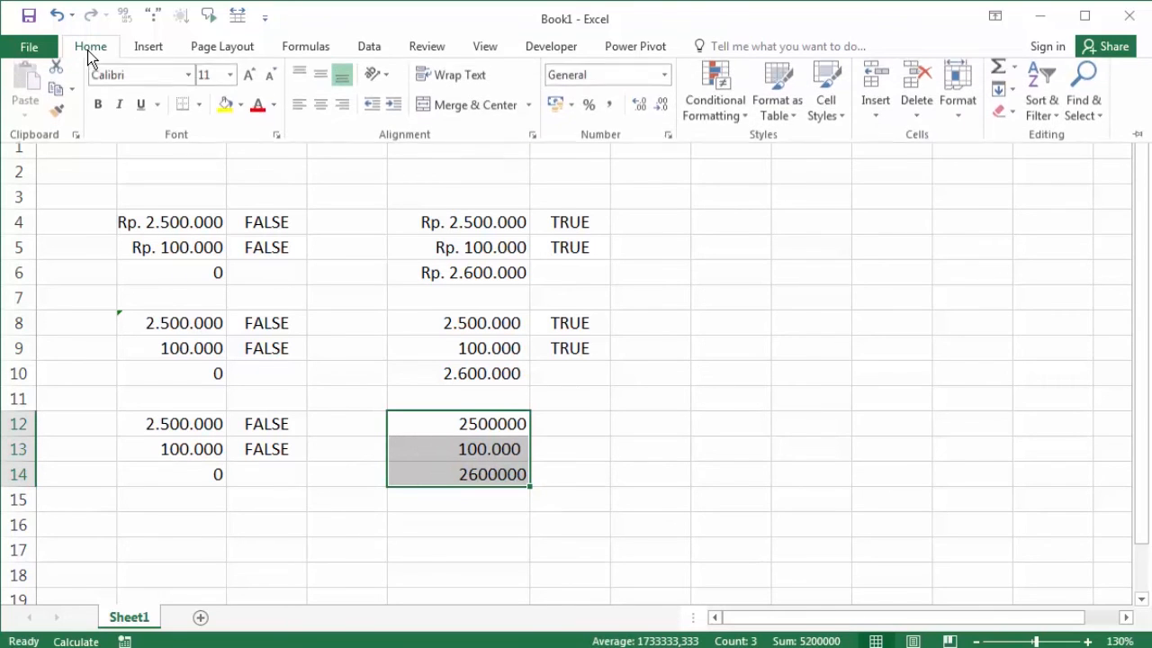
left_click(611, 112)
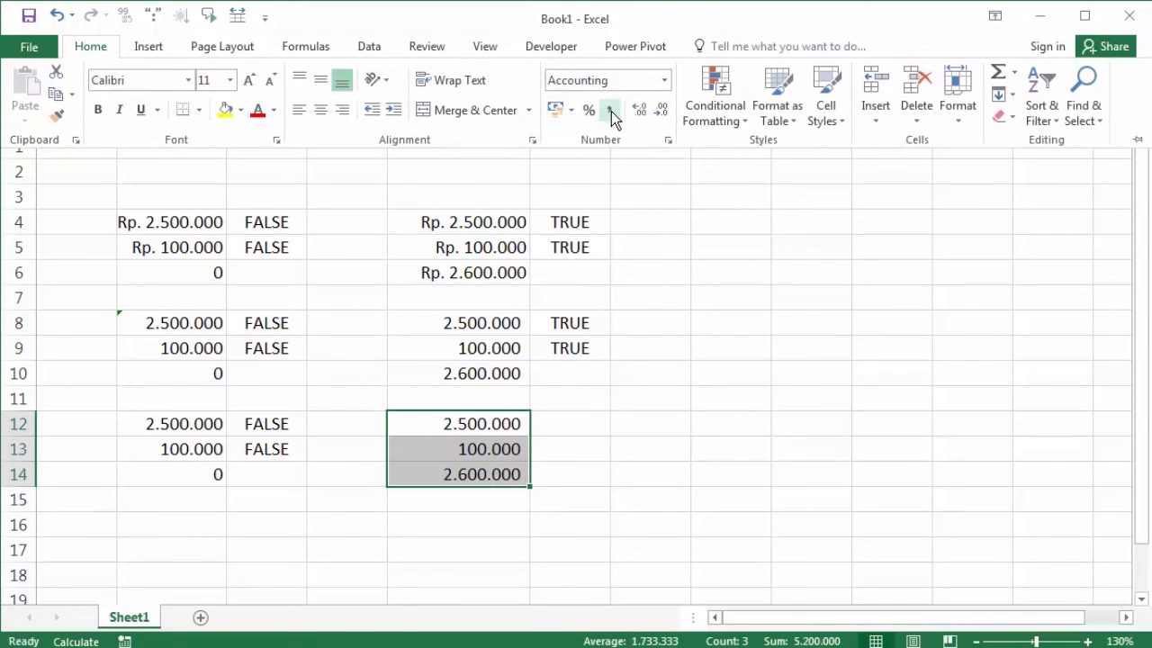
left_click(578, 470)
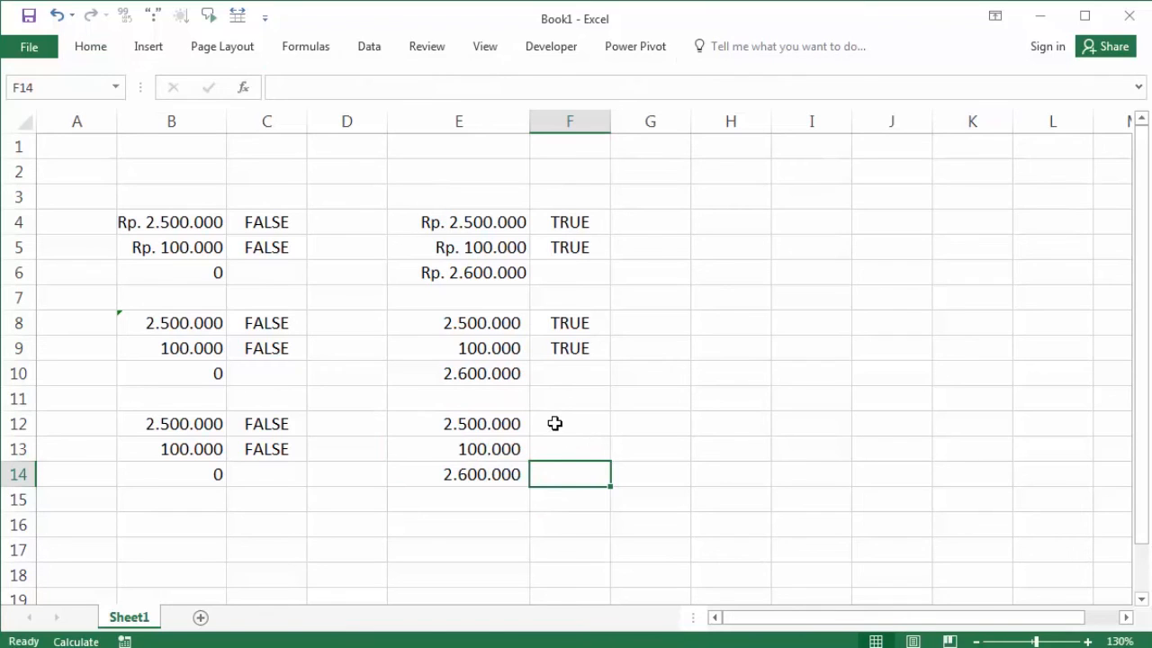
Check the amount in E12 and change the amount in E13 to 500000
left_click(463, 423)
left_click(488, 449)
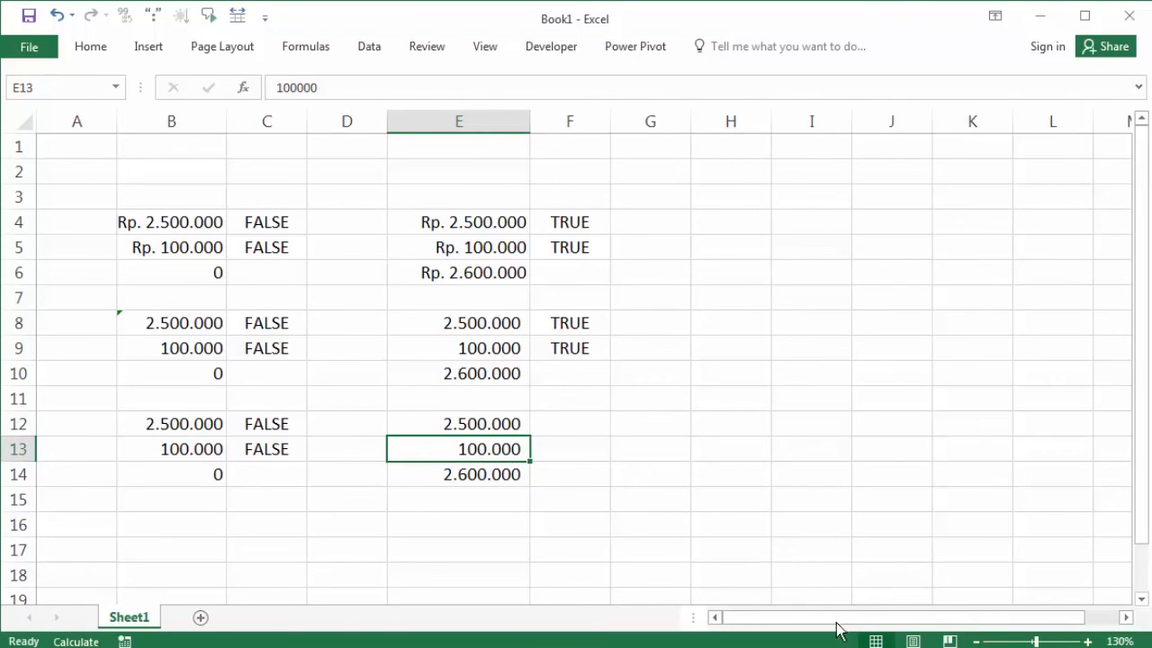
type("00000")
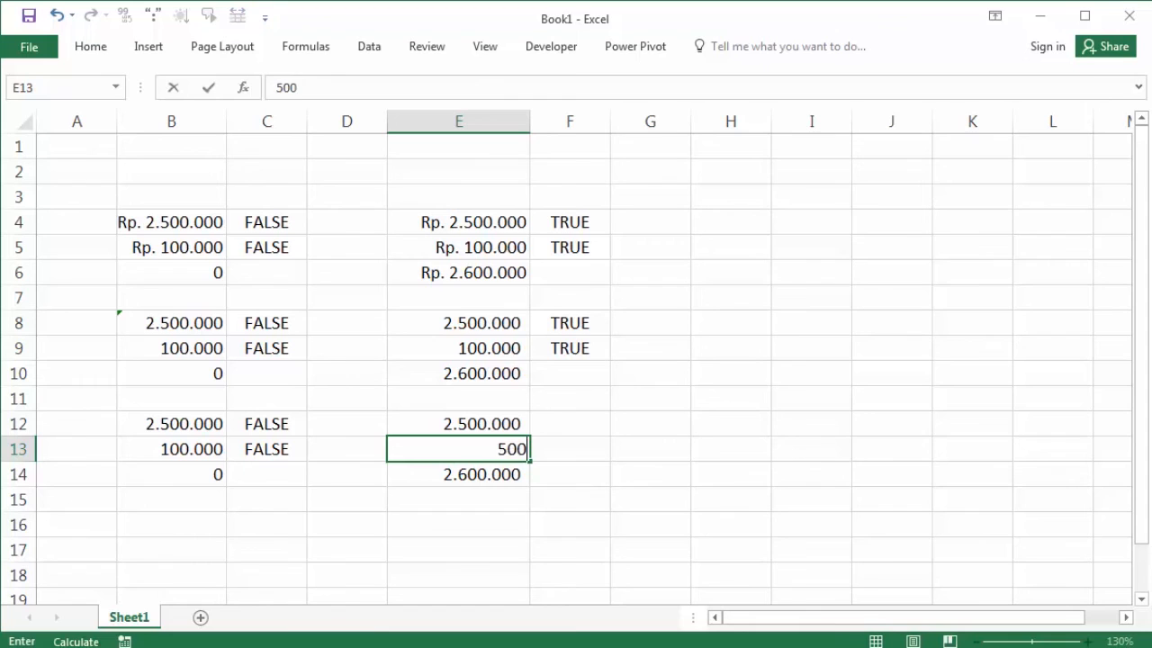
key("Return")
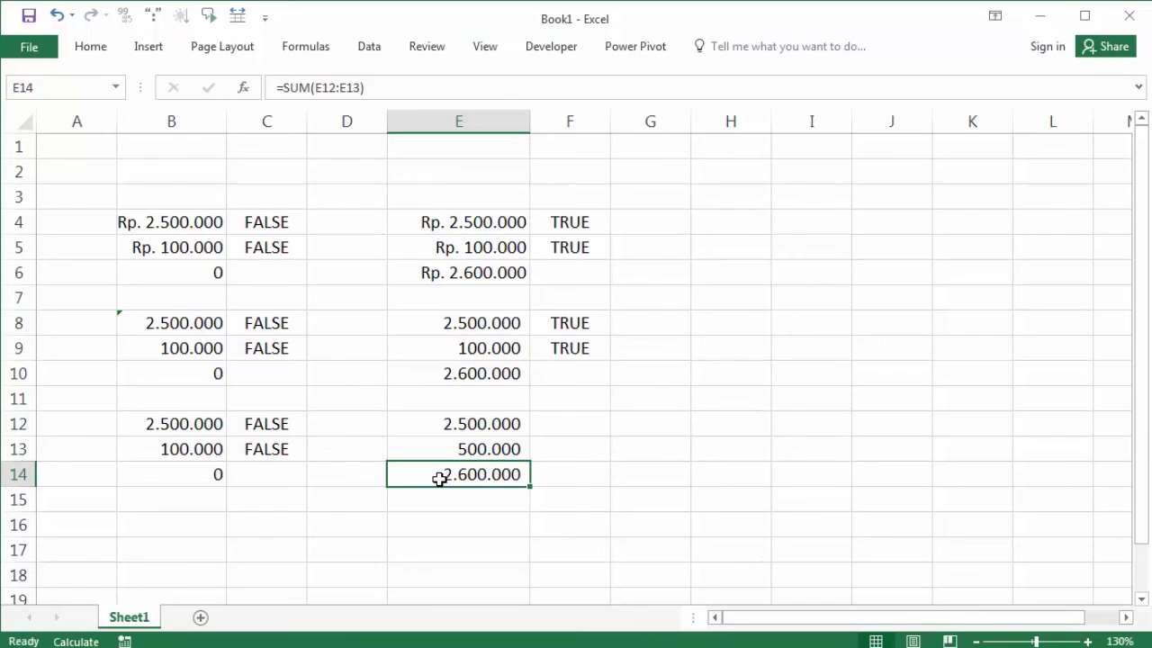
Recalculate the total in E14 by re-entering its formula =SUM(E12:E13)
left_click(471, 448)
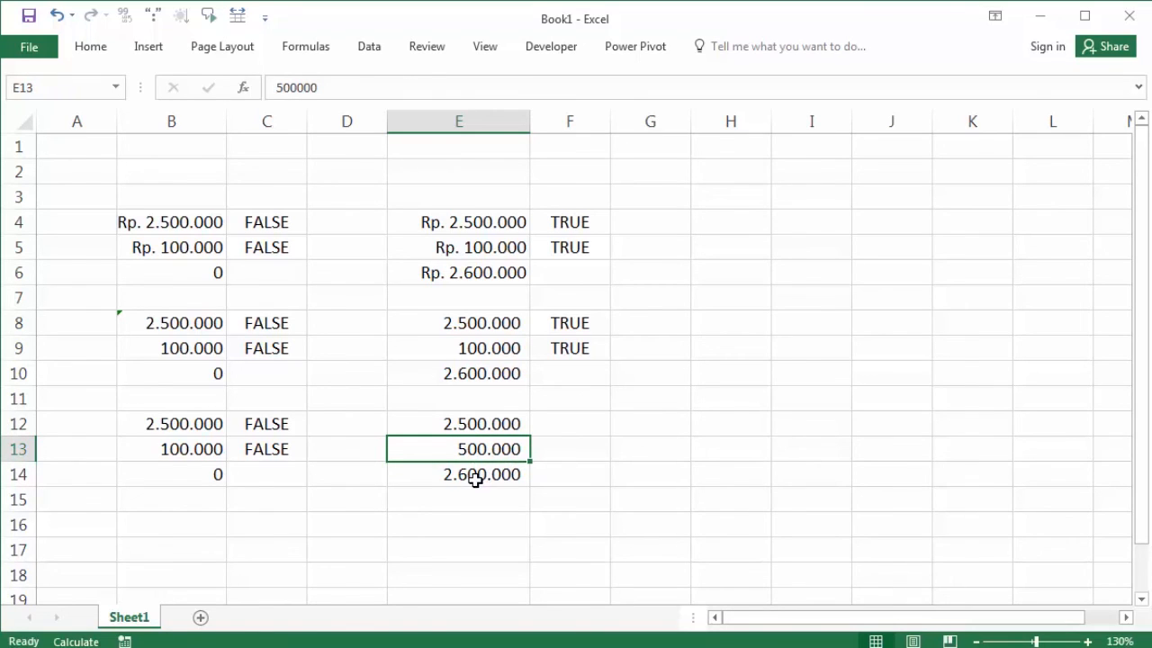
left_click(481, 473)
key("alt+equal")
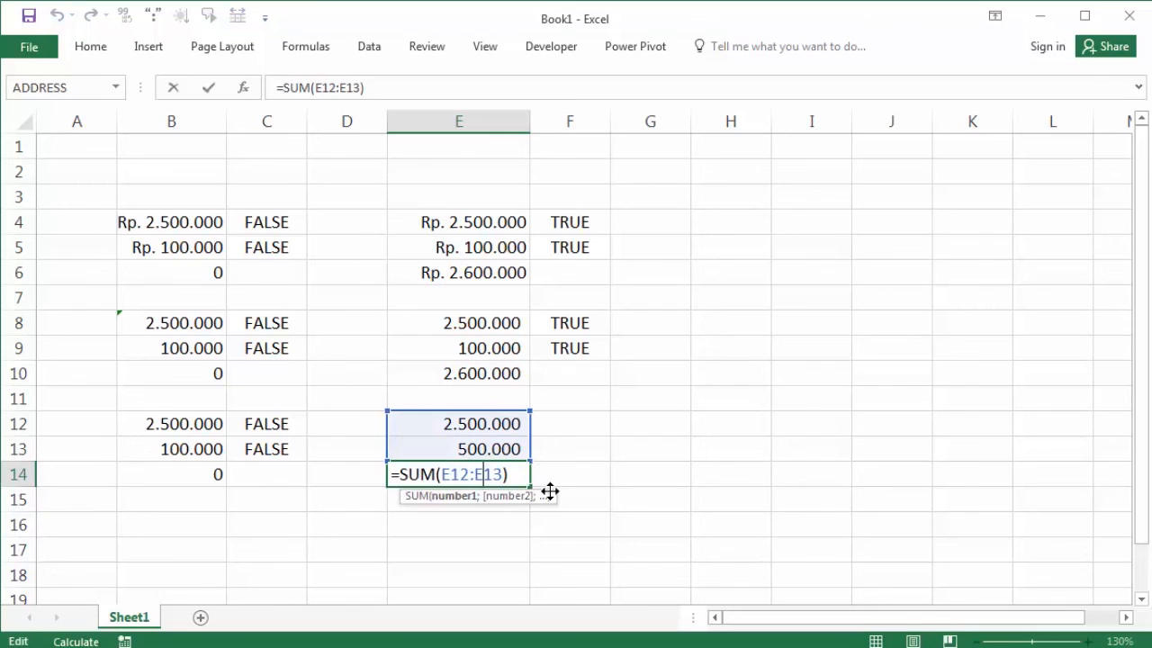
key("Return")
left_click(510, 473)
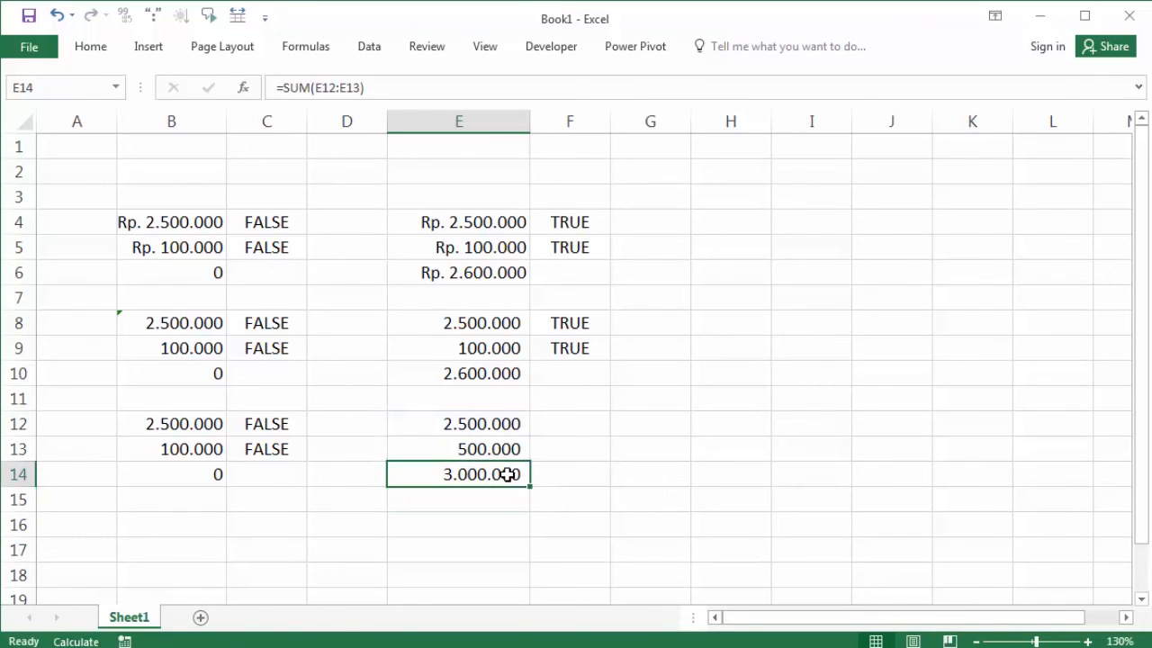
left_click(589, 466)
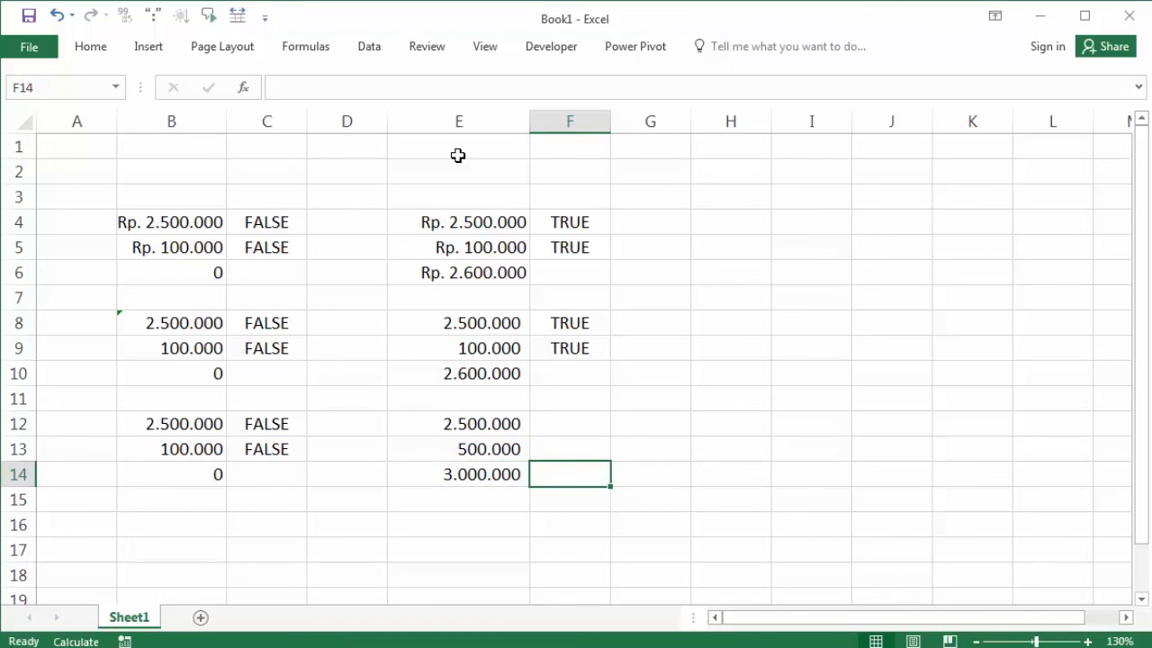
Set the workbook calculation mode to Automatic in the Excel formula options and apply the change
left_click(30, 49)
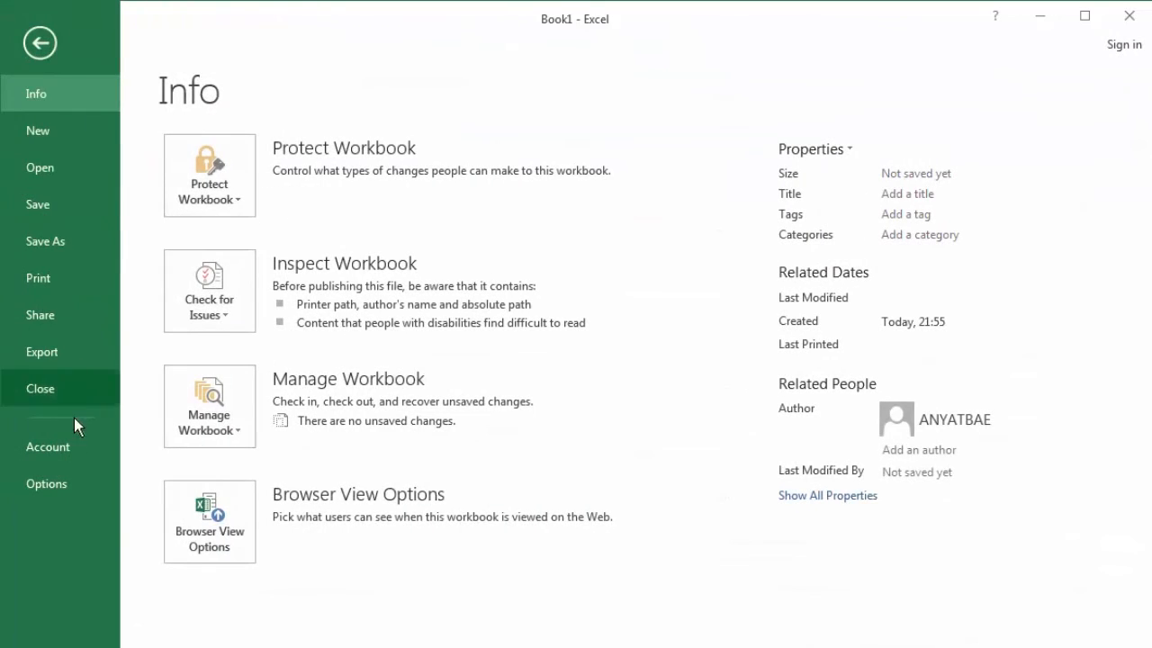
left_click(68, 479)
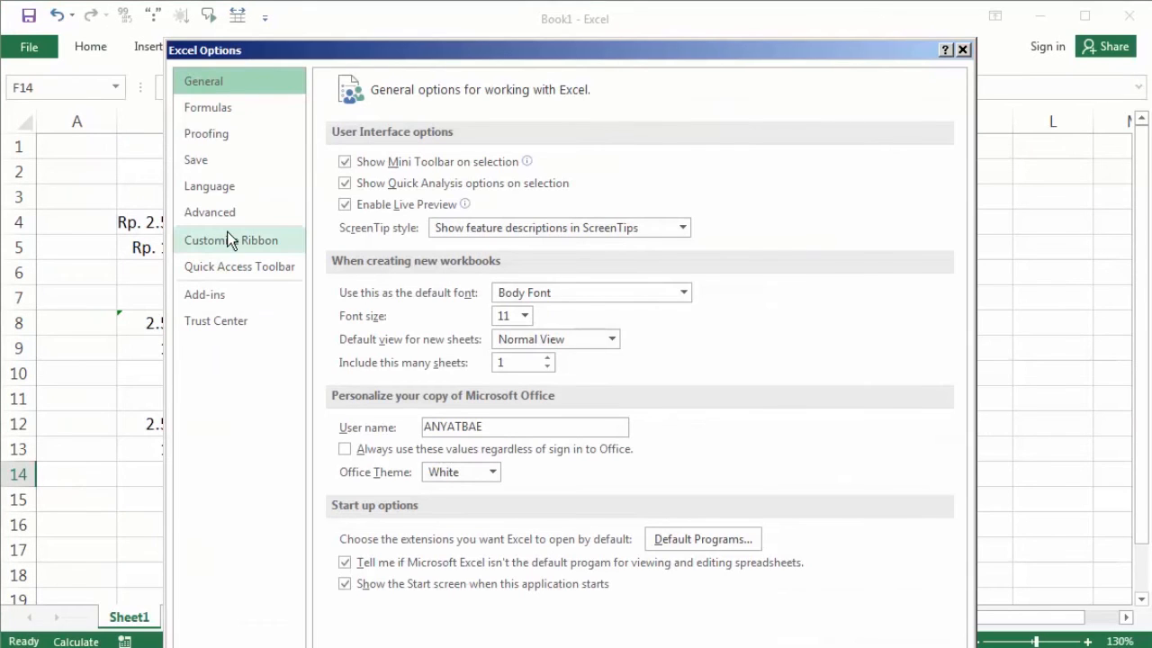
left_click(237, 110)
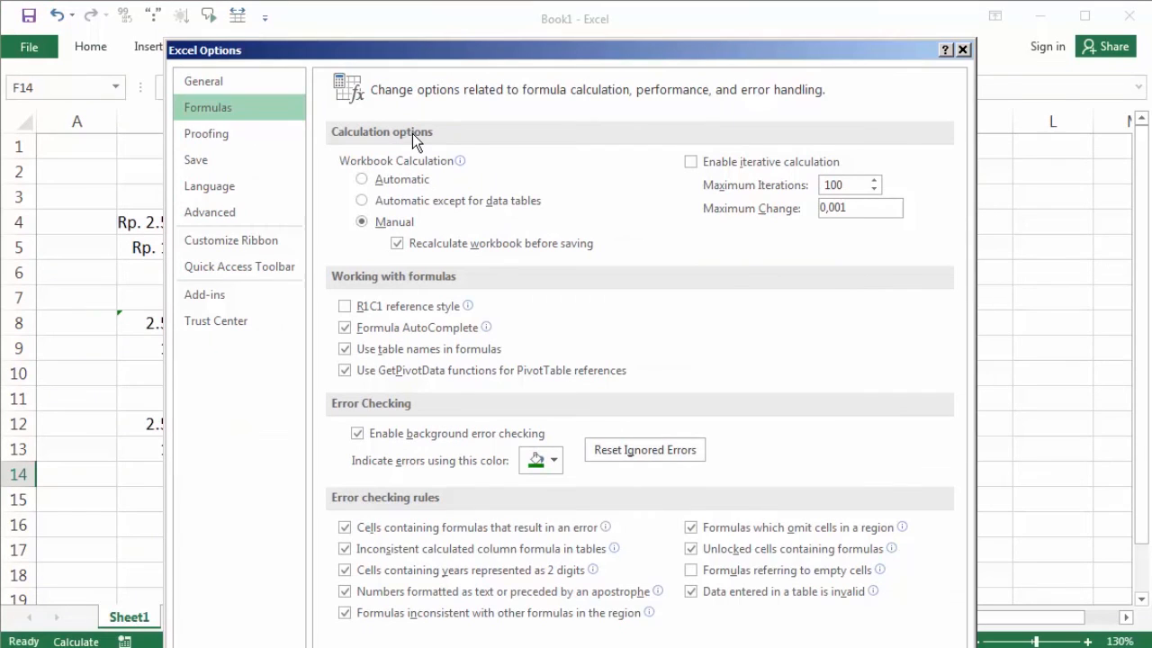
mouse_move(396, 167)
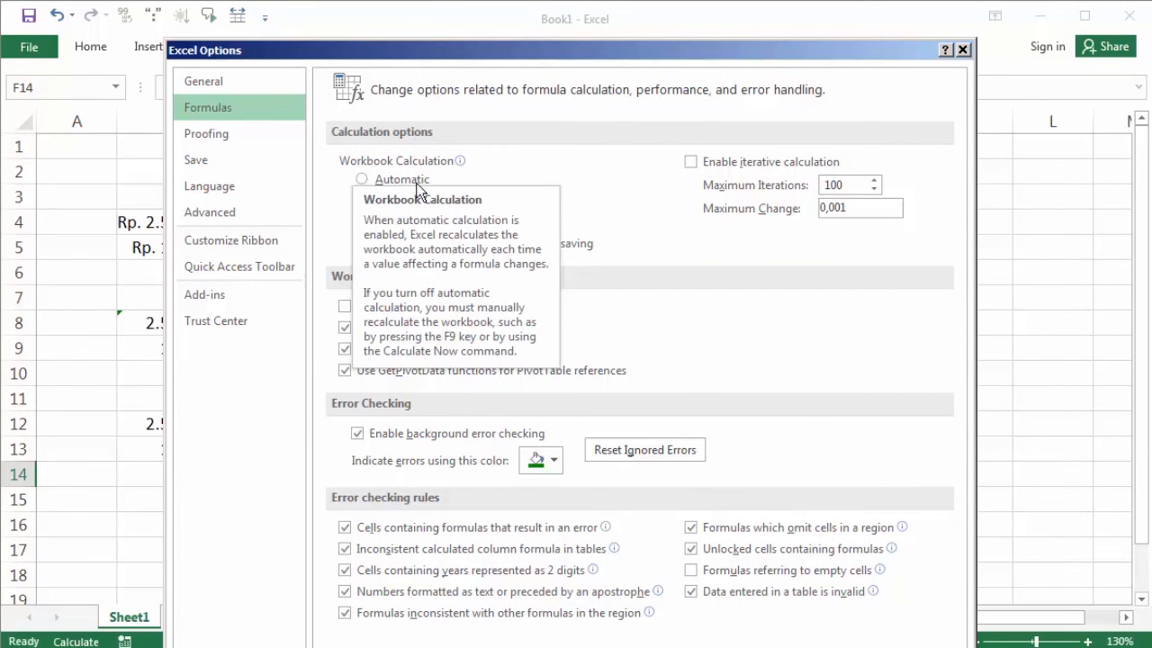
left_click(363, 222)
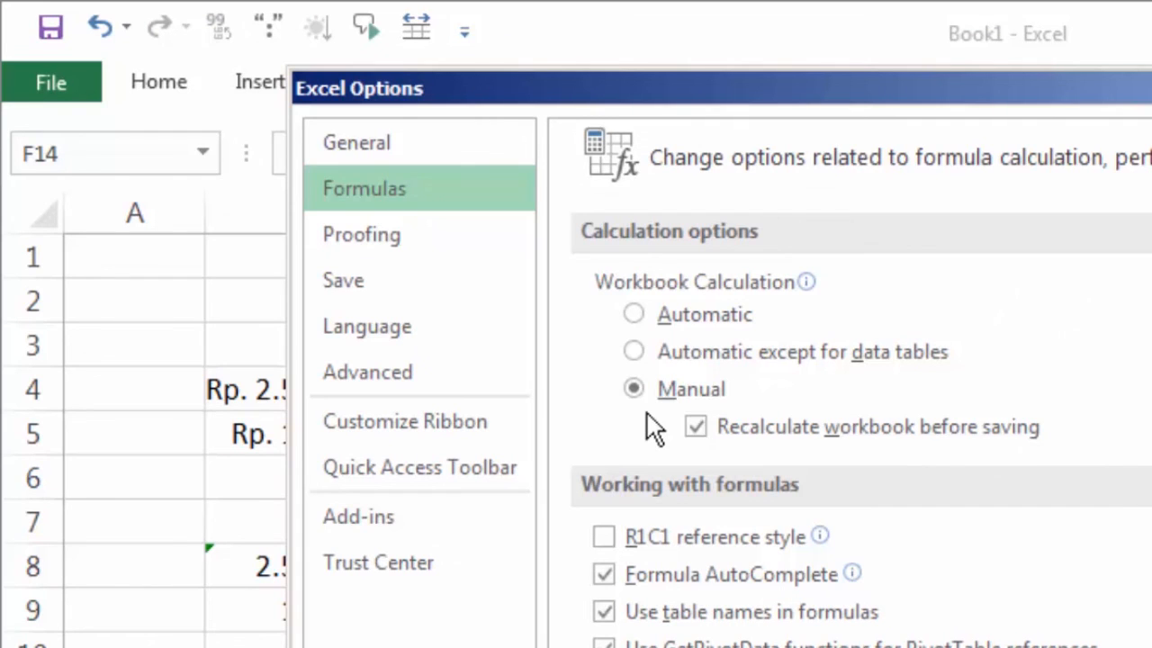
left_click(634, 315)
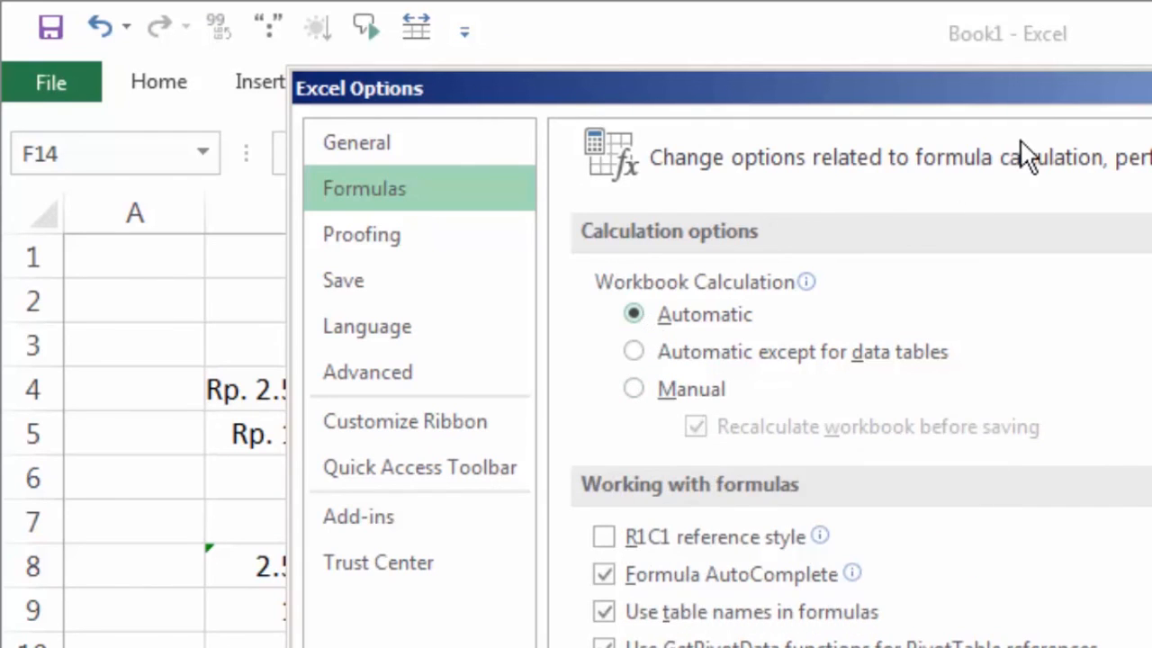
left_click_drag(1010, 69, 980, 101)
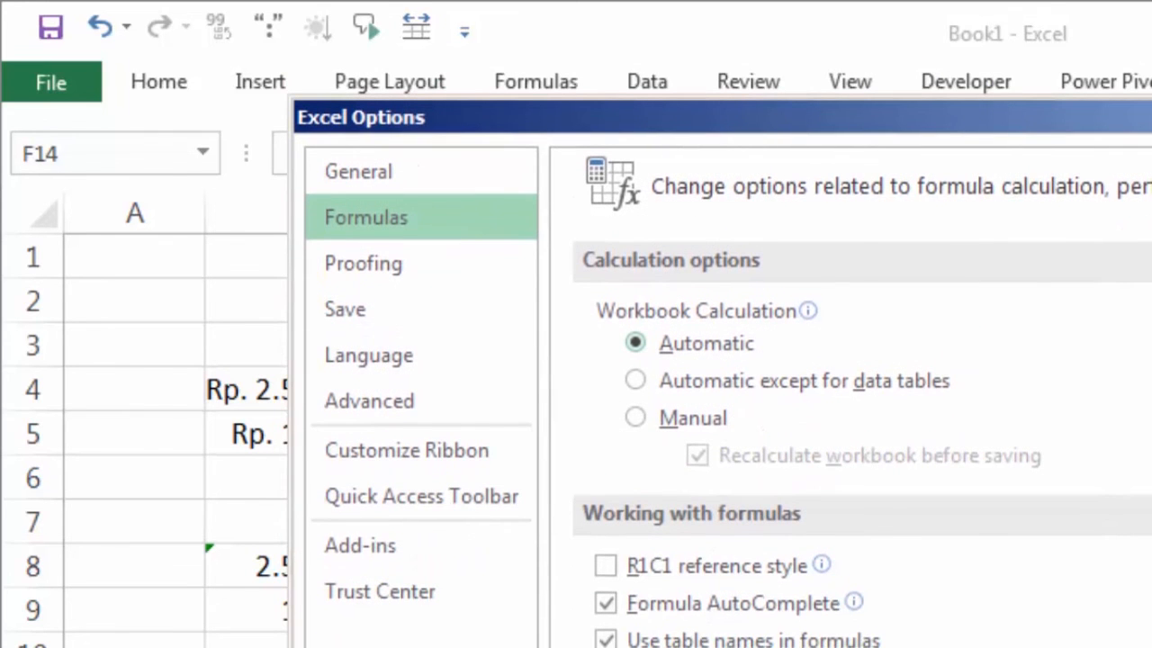
key("Return")
left_click(1015, 560)
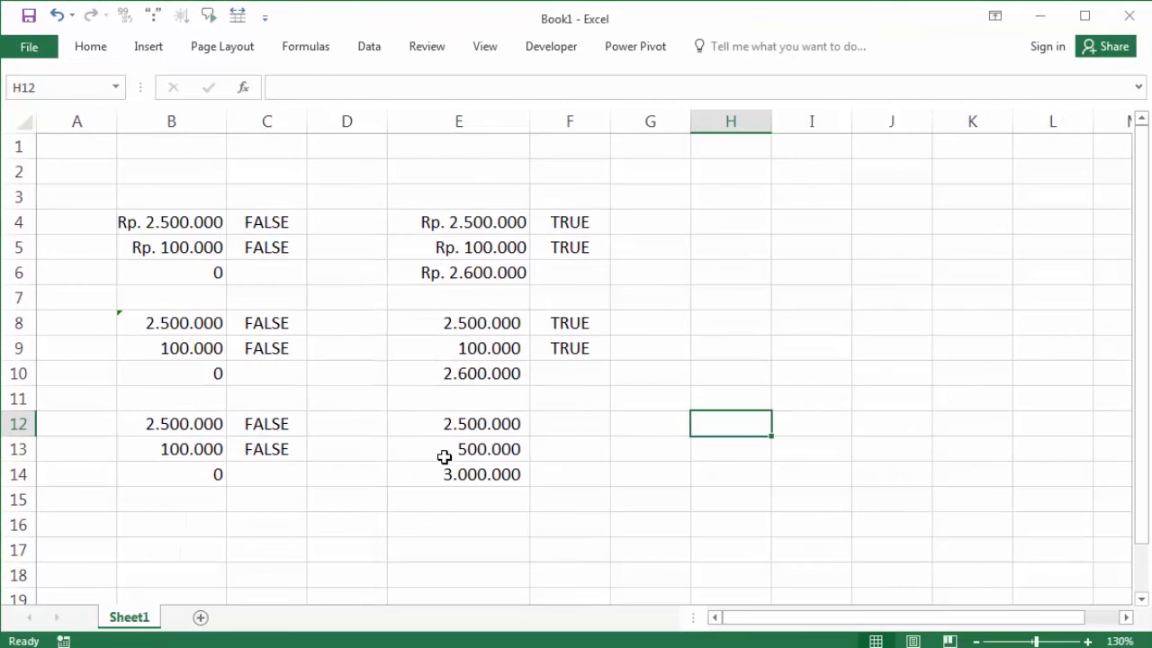
Change the amount in E13 to 1000000
left_click(445, 457)
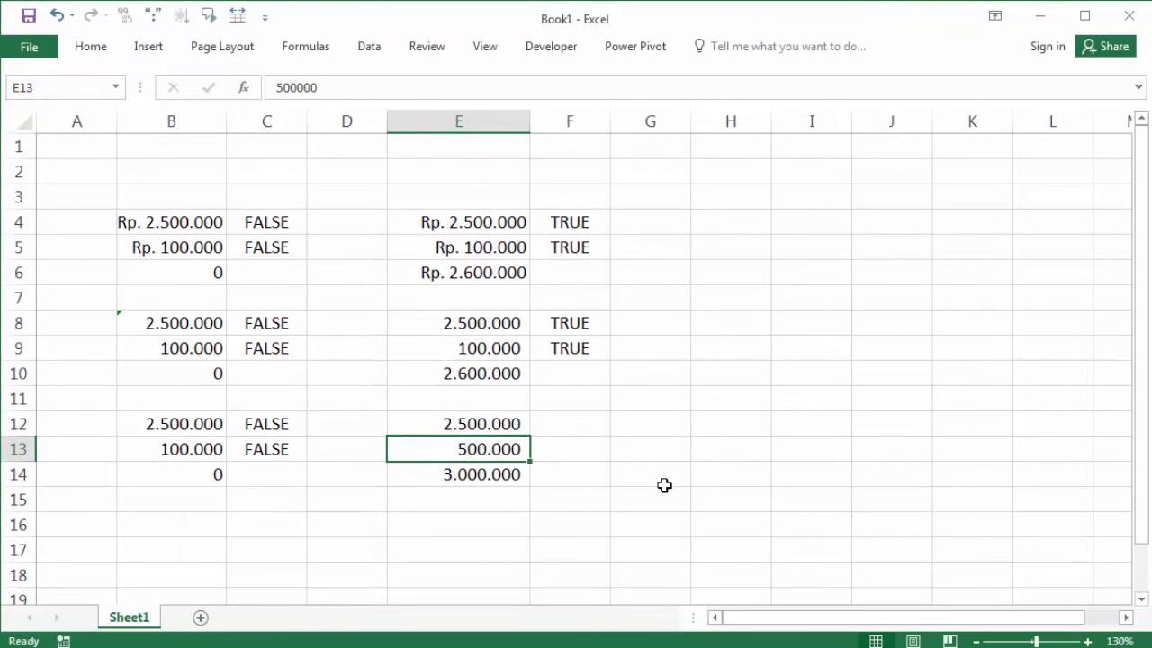
type("1000000")
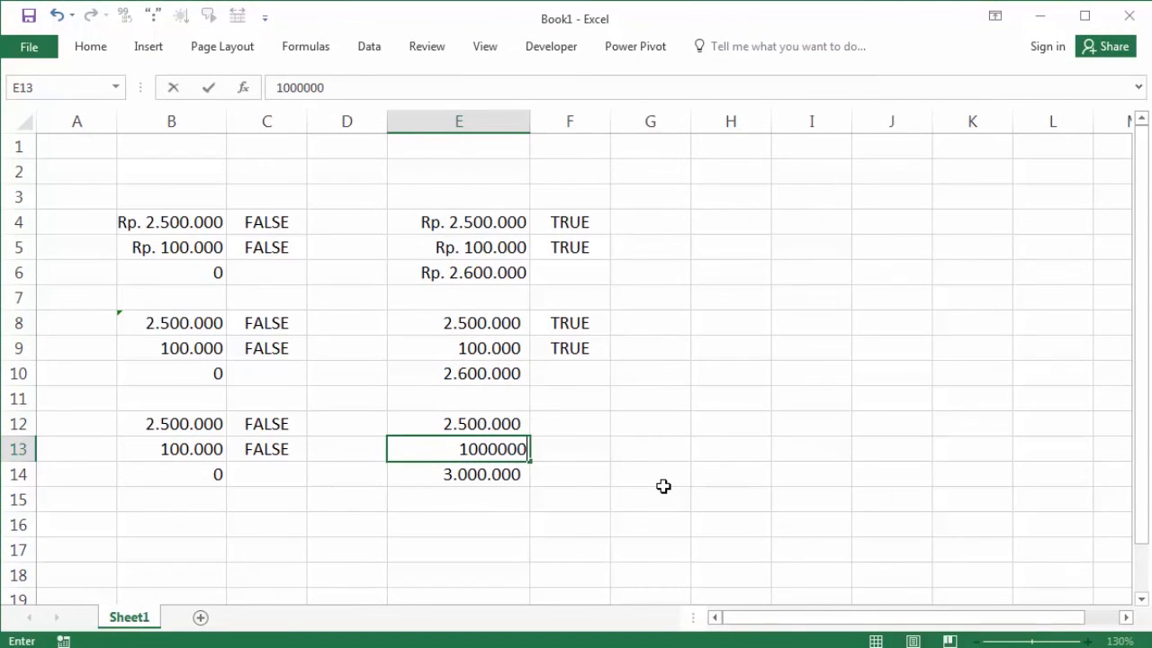
key("Return")
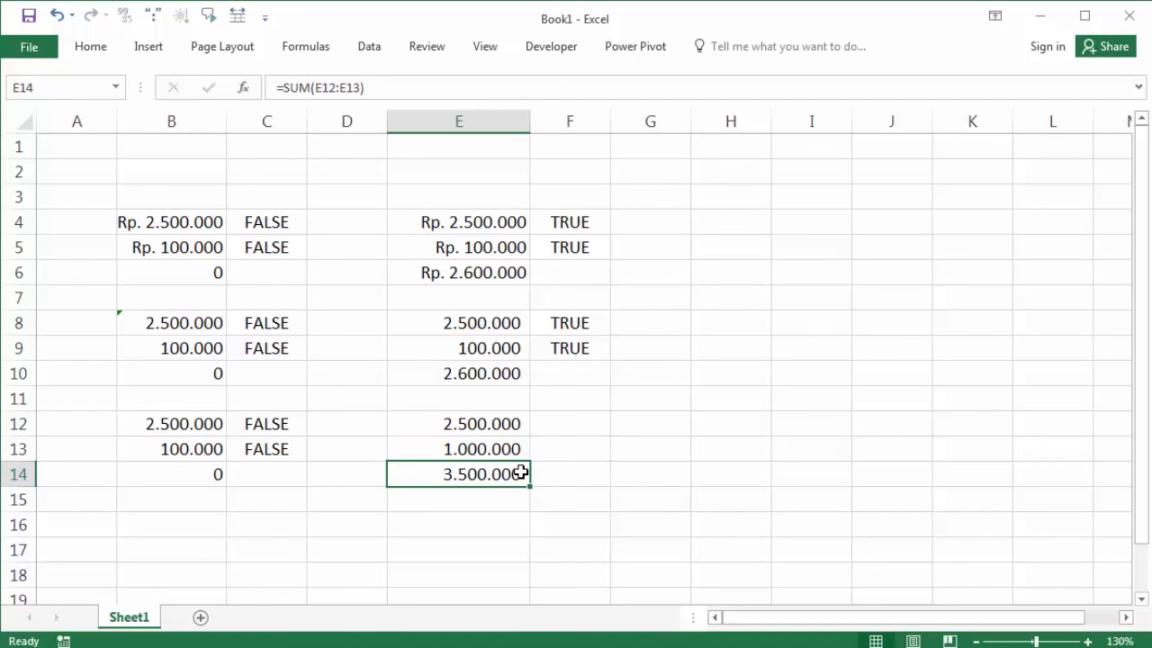
Check the amounts in E12 and E13 against the total in E14
left_click(449, 424)
left_click(460, 449)
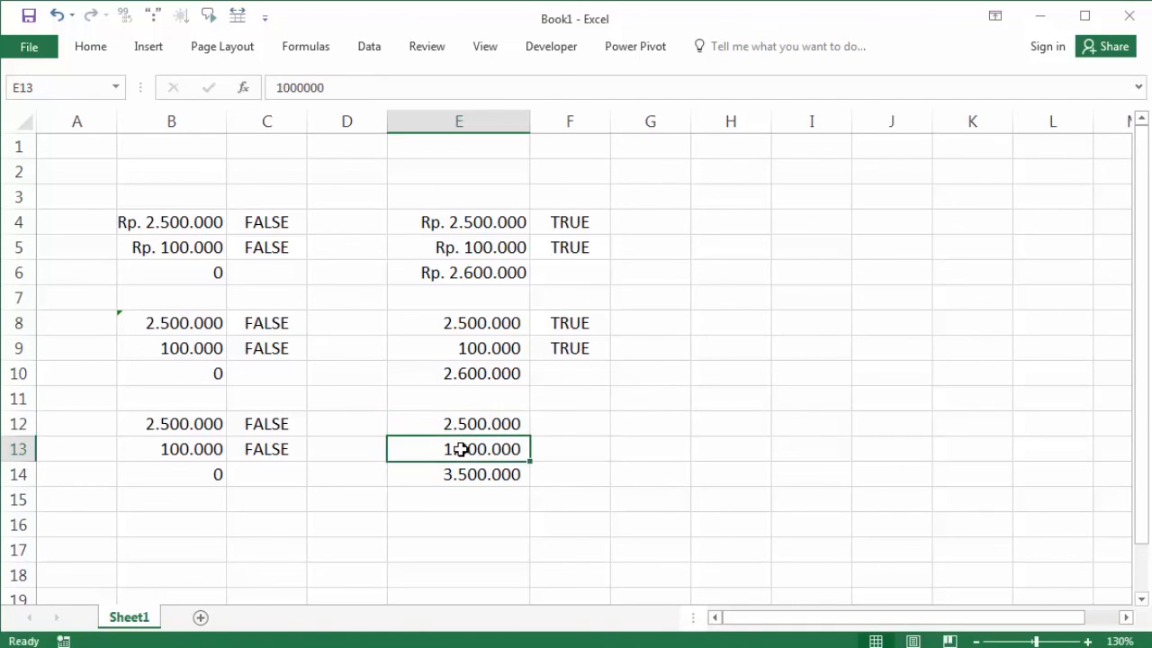
left_click(463, 477)
left_click(486, 450)
left_click(481, 423)
left_click(477, 447)
left_click(498, 472)
left_click(545, 441)
left_click(543, 423)
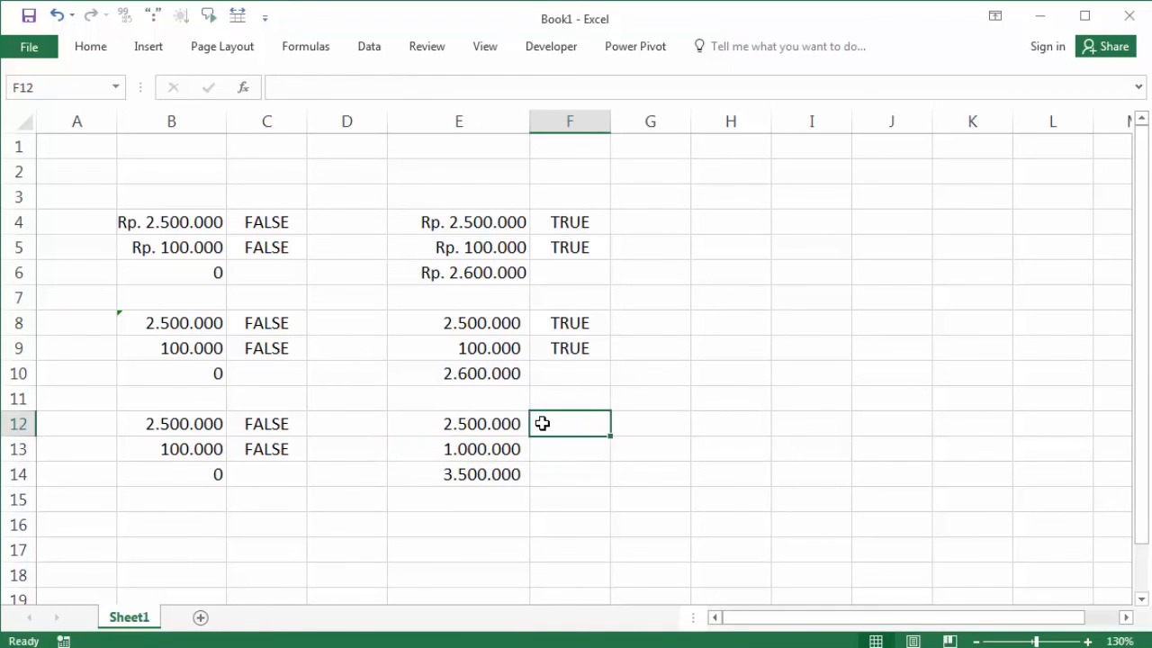
left_click(473, 424)
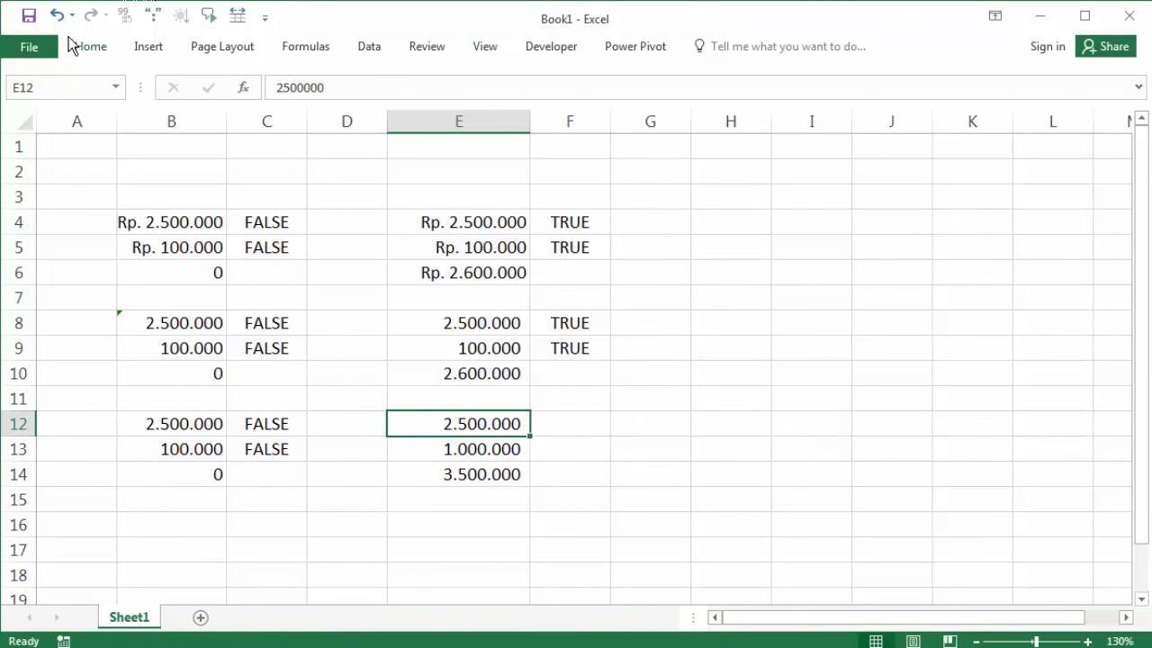
Review the workbook calculation mode in the Excel formula options and close them without changing any setting
left_click(30, 46)
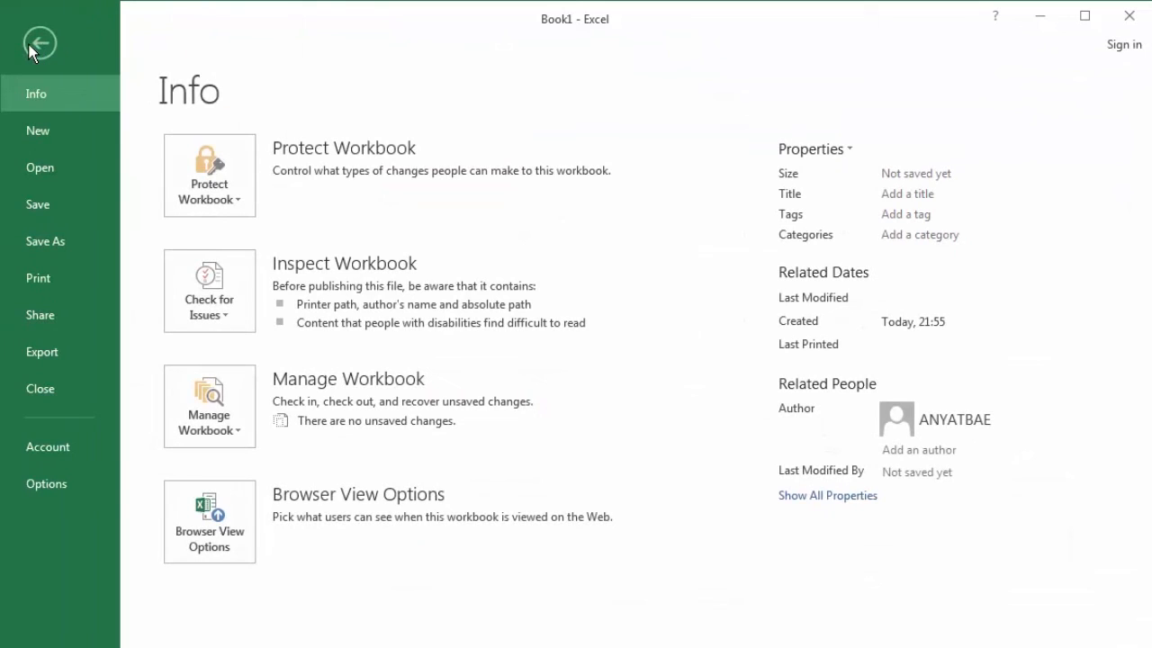
left_click(68, 487)
left_click(224, 109)
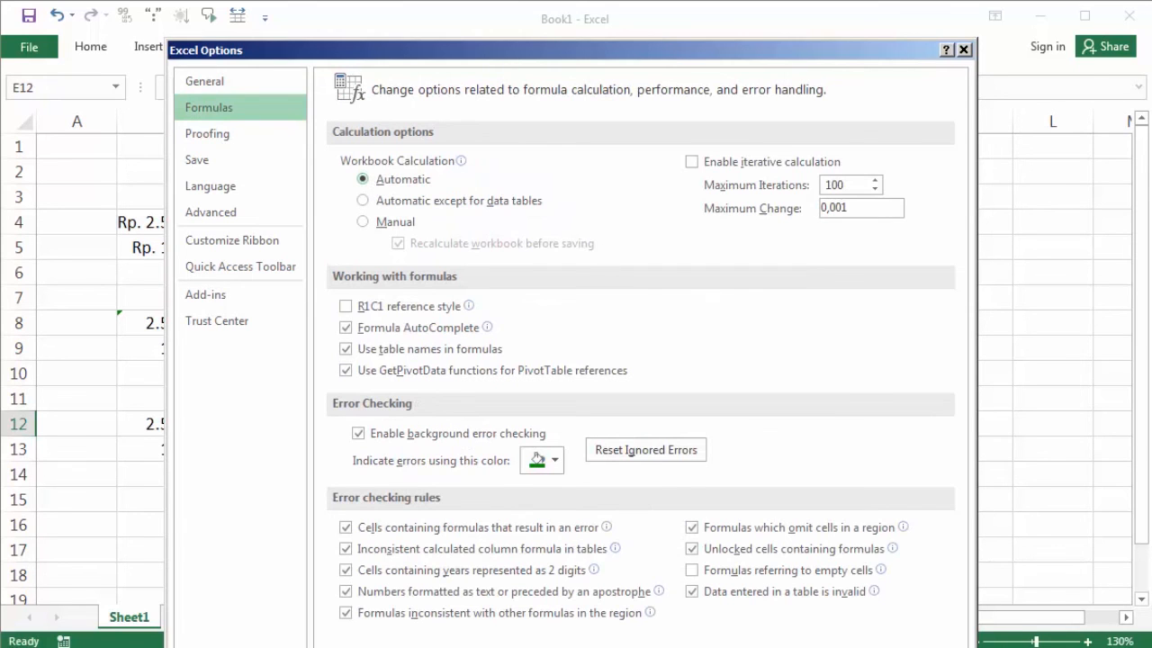
key("Return")
left_click(813, 459)
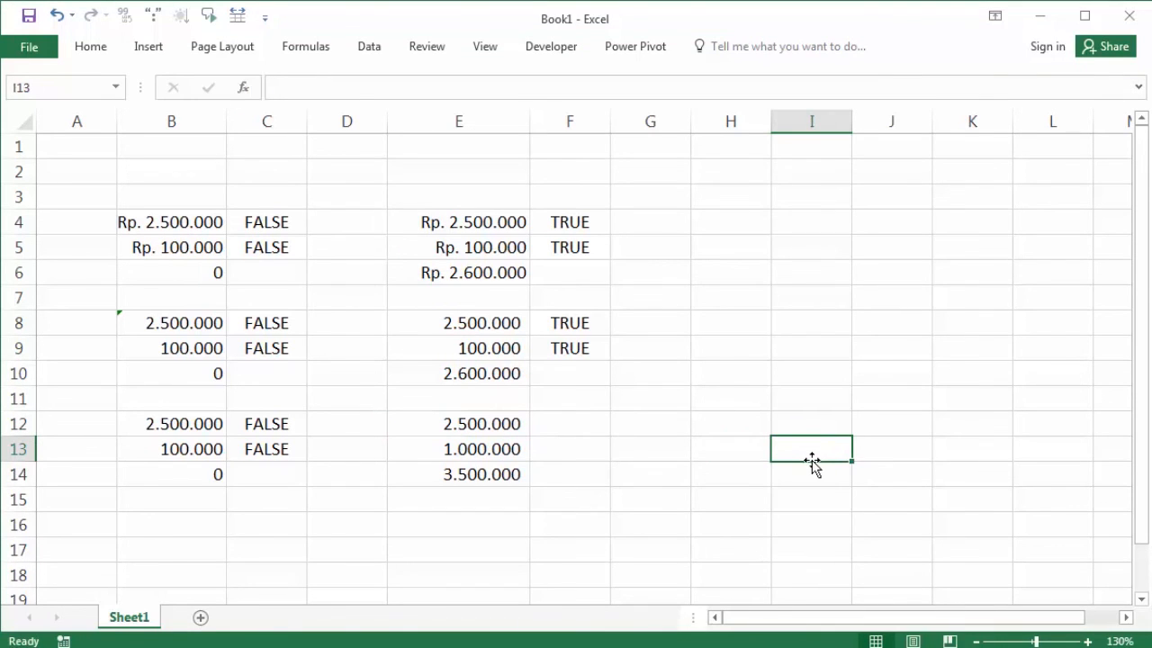